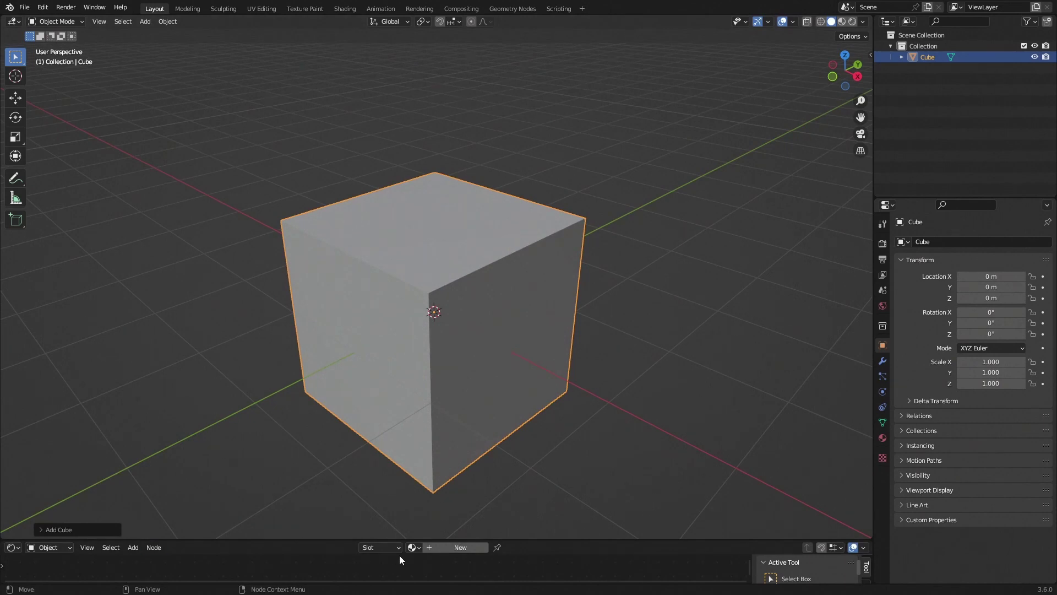
Step: Create a new material on the cube and name it Metal
left_click(438, 547)
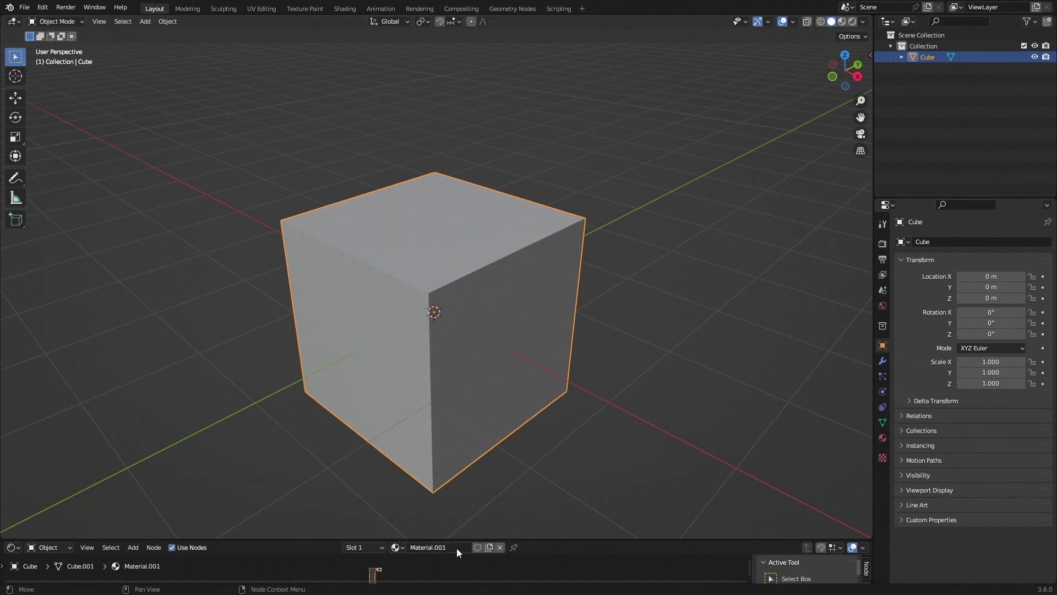
left_click(431, 549)
type("Brass")
type("Metal")
key("Return")
Step: Enlarge the shader editor and add a Noise Texture node beside the Principled BSDF
left_click_drag(429, 540, 426, 252)
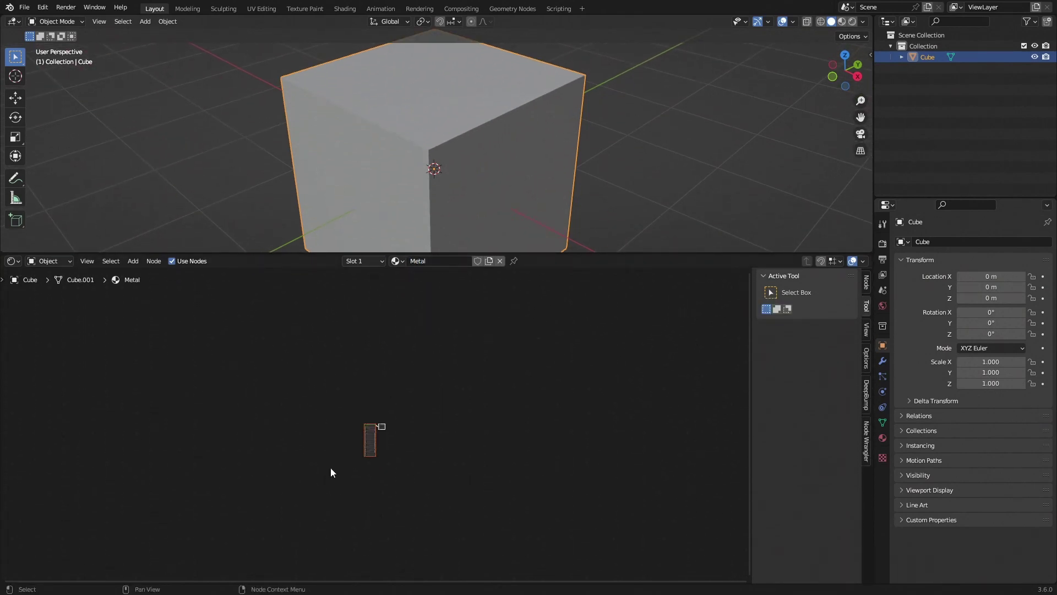
scroll(322, 463, "up", 7)
middle_click_drag(263, 453, 295, 451)
scroll(196, 420, "up", 2)
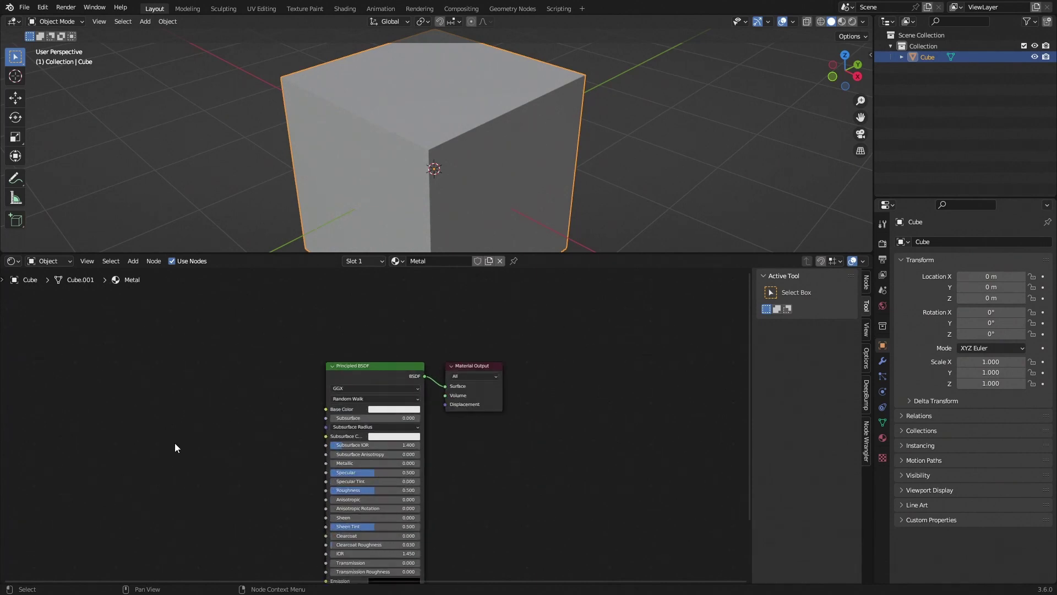
middle_click_drag(174, 448, 286, 426)
middle_click_drag(239, 455, 309, 446)
scroll(387, 398, "up", 2)
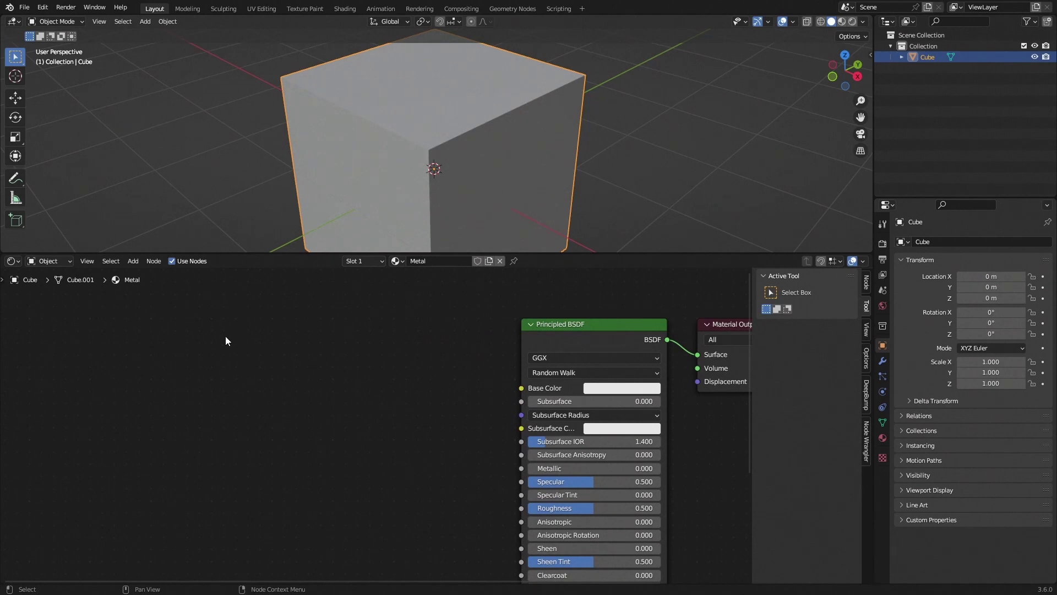
key("shift+a")
type("n")
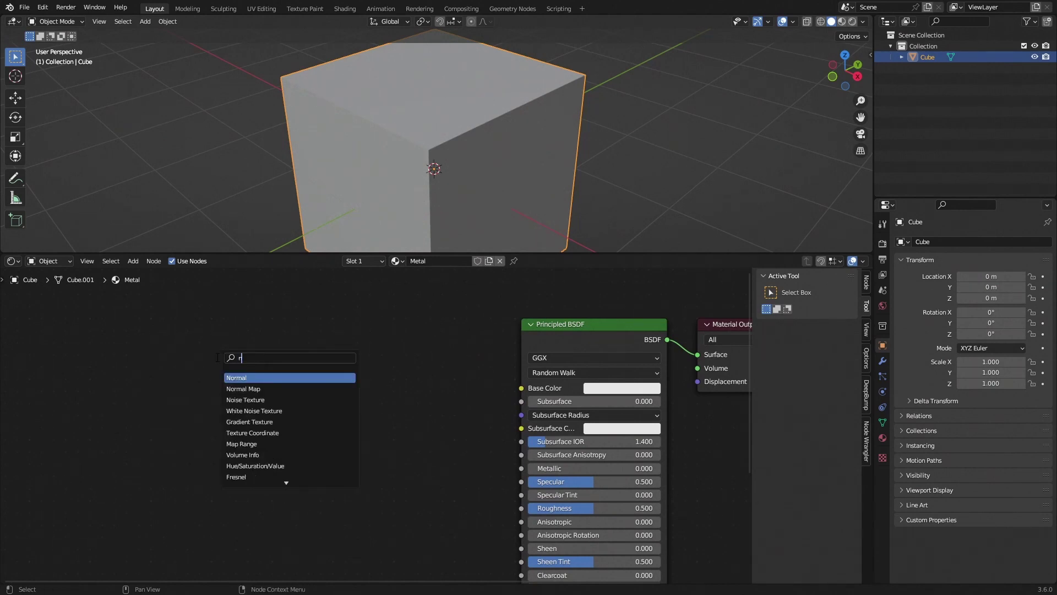
type("oise")
key("Return")
left_click(216, 357)
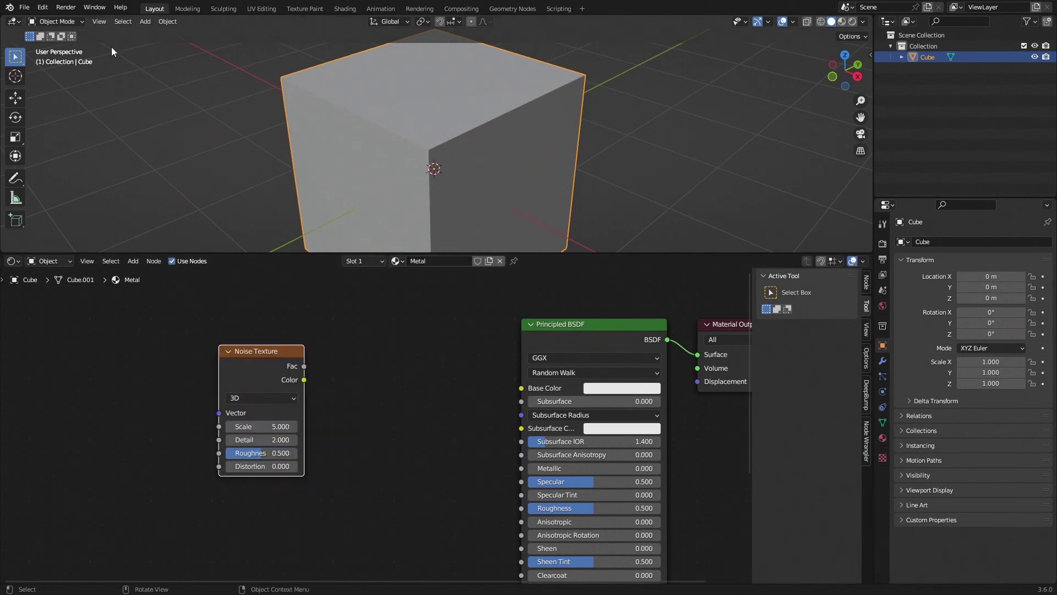
Step: Search the add-on preferences for "node" to check whether Node Wrangler is enabled
left_click(42, 8)
left_click(55, 164)
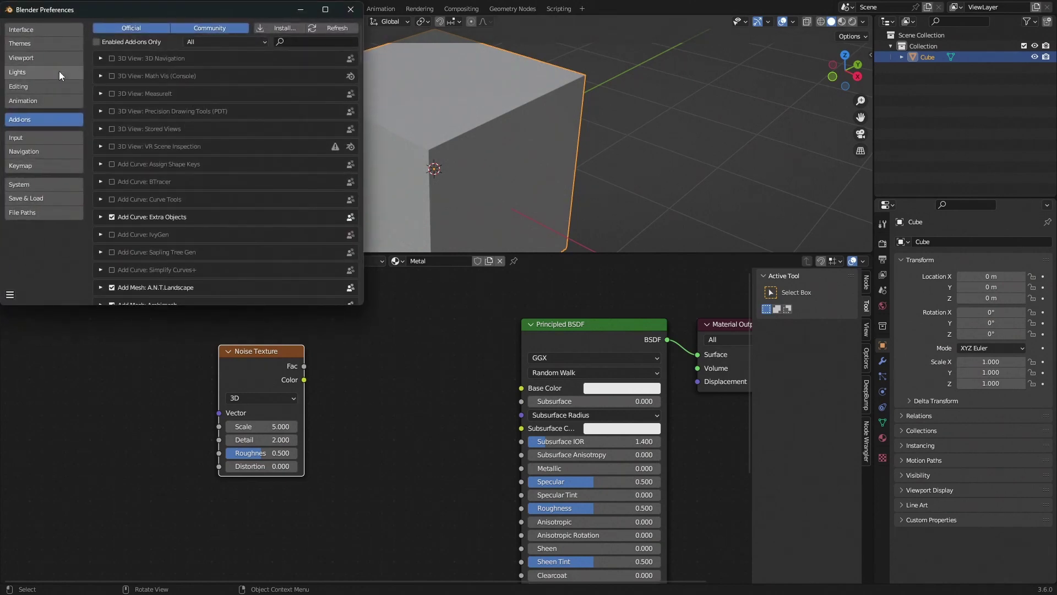
type("node")
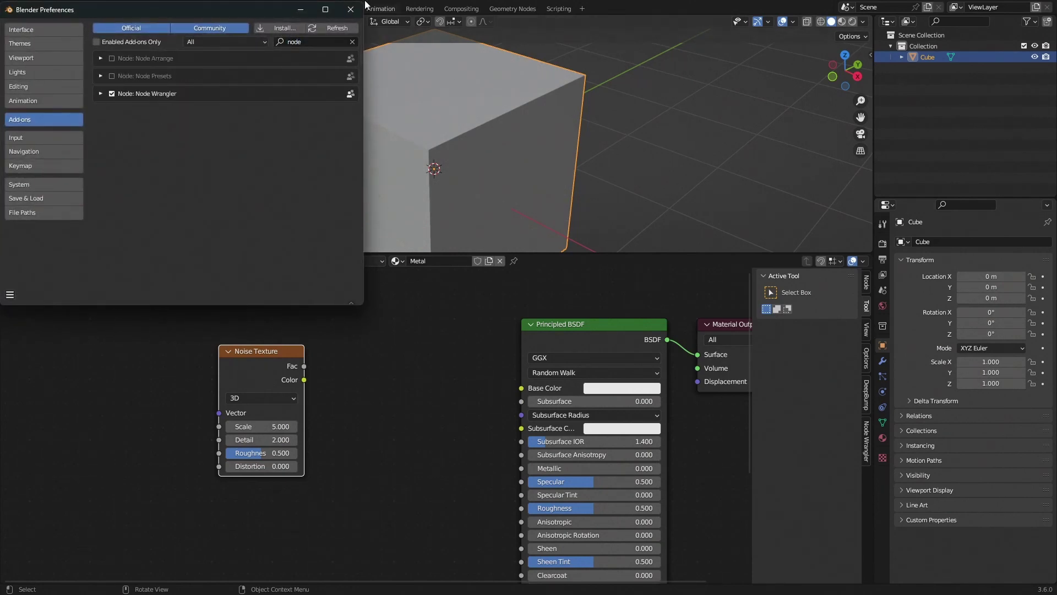
left_click(350, 9)
Step: Preview the Noise Texture's Fac output on the cube in rendered viewport shading
scroll(388, 444, "up", 1)
middle_click_drag(388, 443, 481, 445)
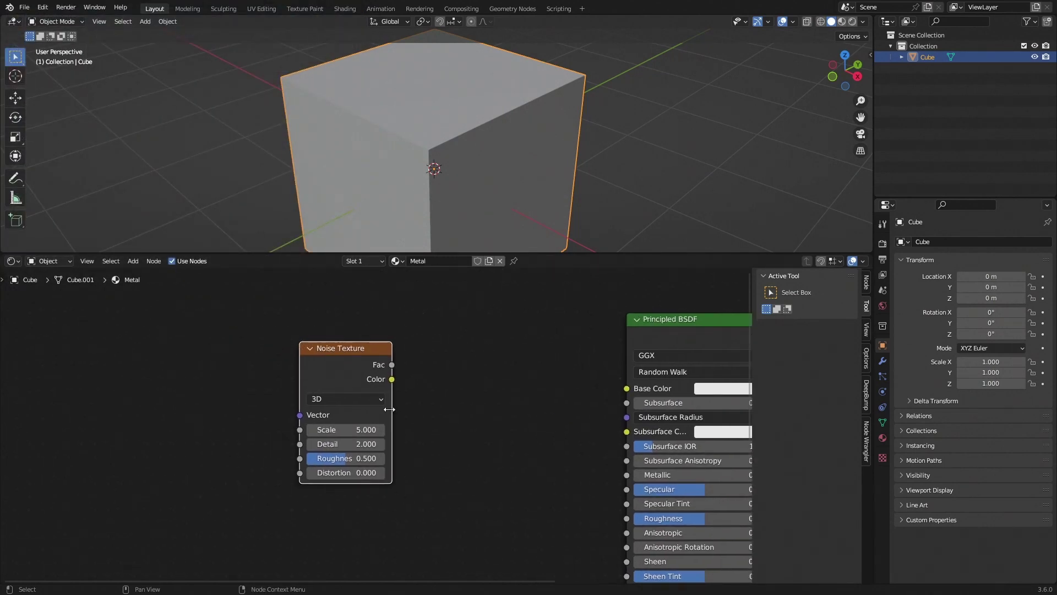
left_click(362, 369, "ctrl+shift")
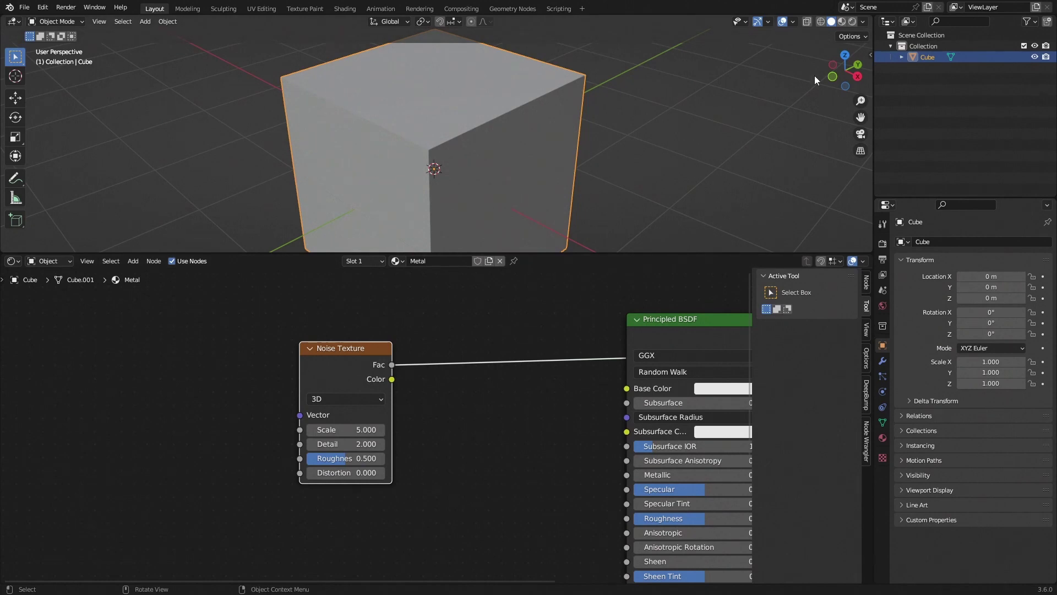
left_click(851, 22)
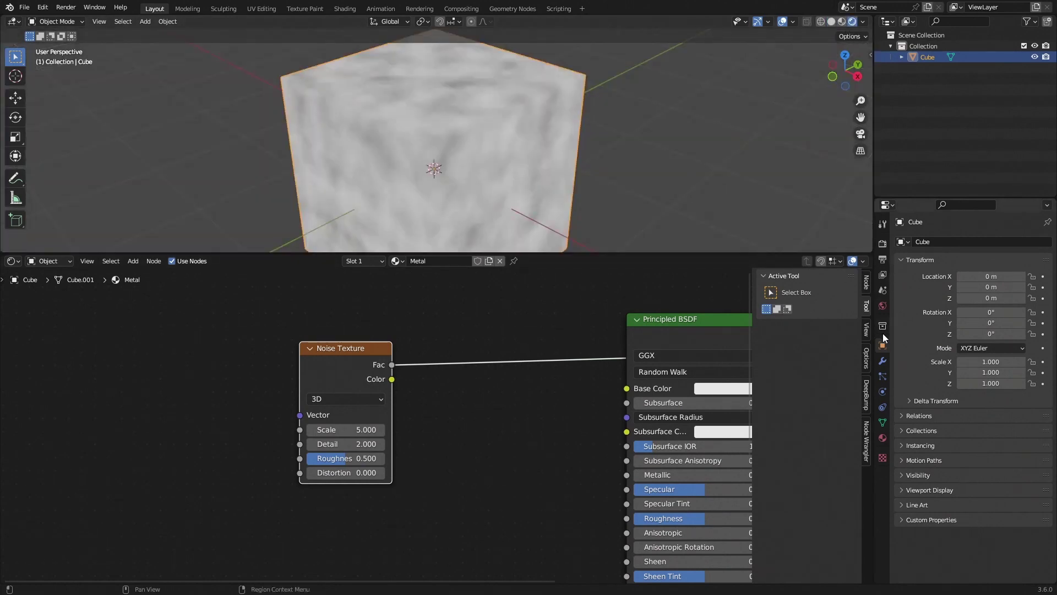
Step: Set the render engine to Cycles with GPU Compute as the device
left_click(883, 243)
left_click(992, 241)
left_click(973, 279)
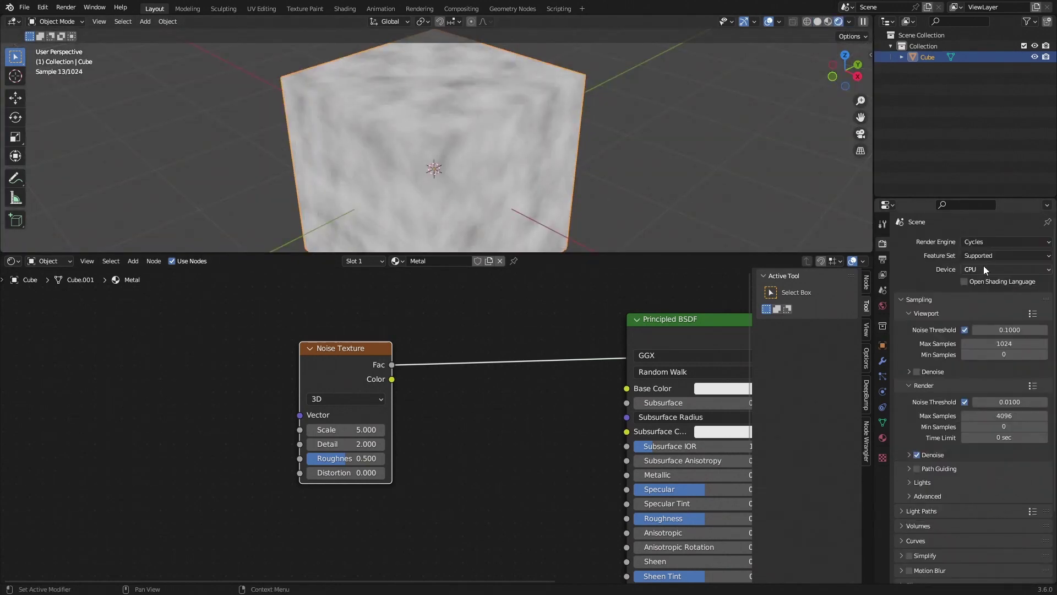
left_click(983, 267)
left_click(977, 294)
Step: Switch the cube's preview back to the Noise Texture's Fac output
middle_click_drag(543, 184, 553, 181)
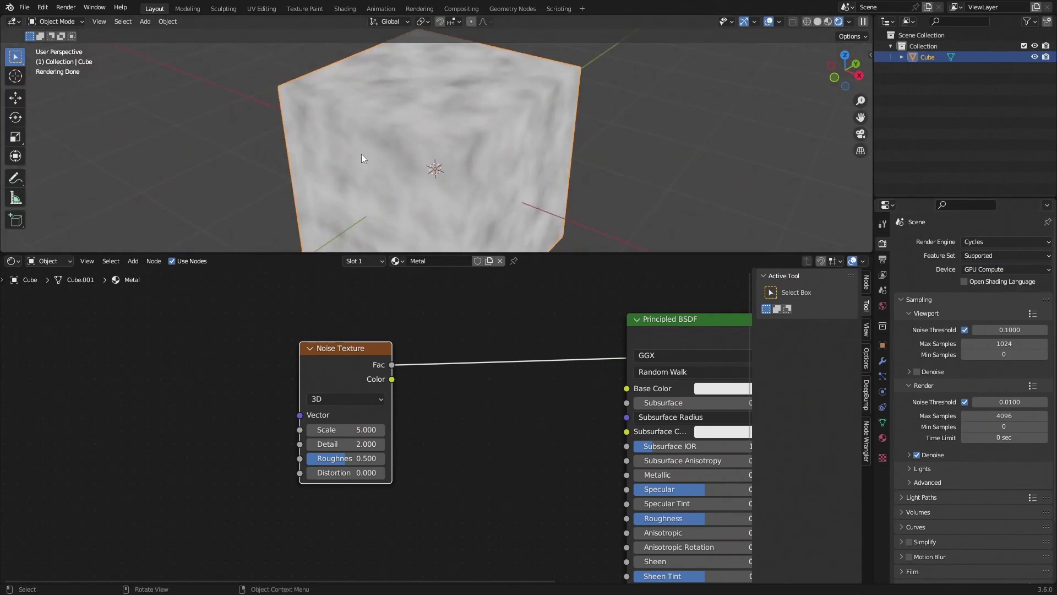
left_click(849, 22)
scroll(573, 138, "down", 3)
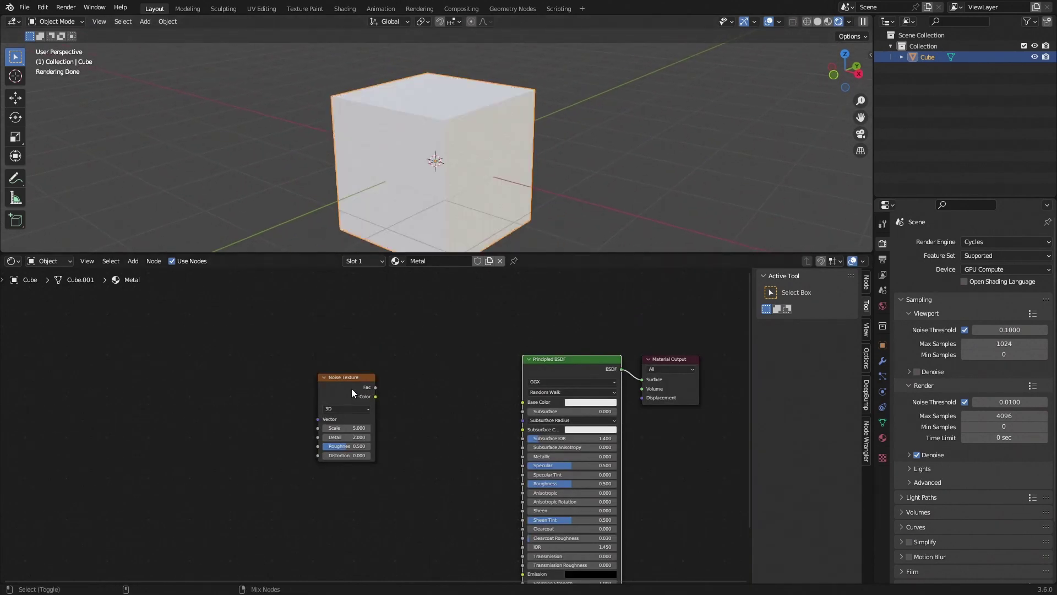
left_click(352, 388, "ctrl+shift")
scroll(369, 388, "up", 2)
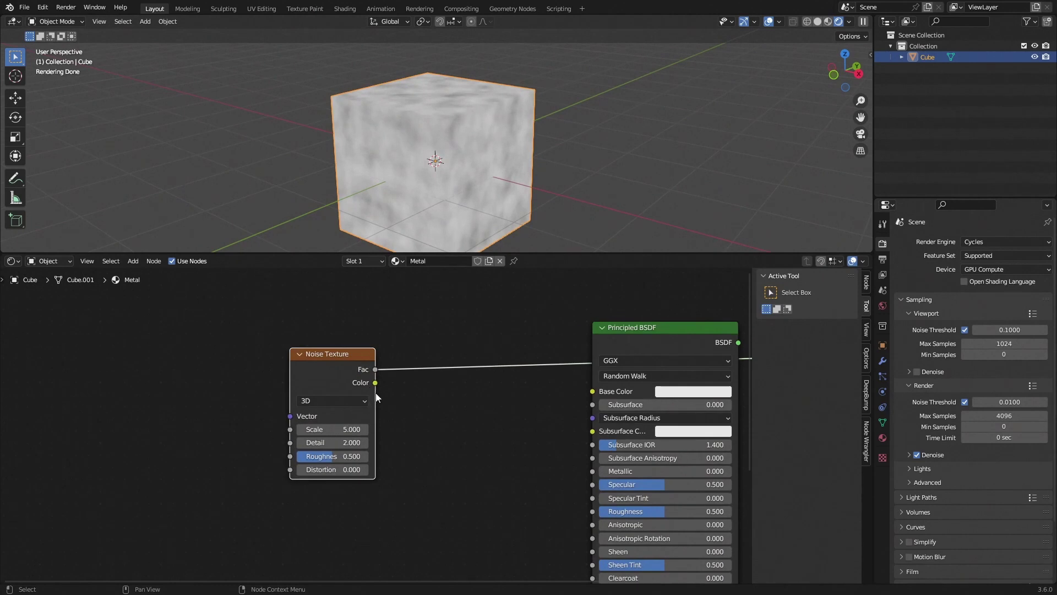
Step: Set the Noise Texture's dimensions to 4D and try varying its W value
mouse_move(468, 208)
middle_mouse_down()
mouse_move(497, 196)
mouse_move(477, 211)
middle_mouse_up()
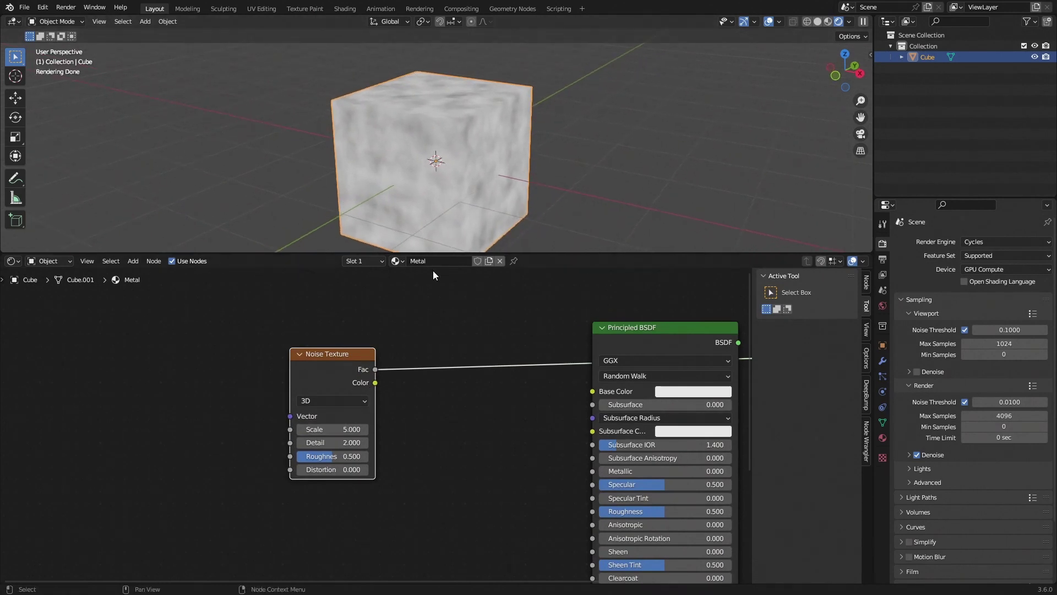
scroll(330, 455, "up", 1)
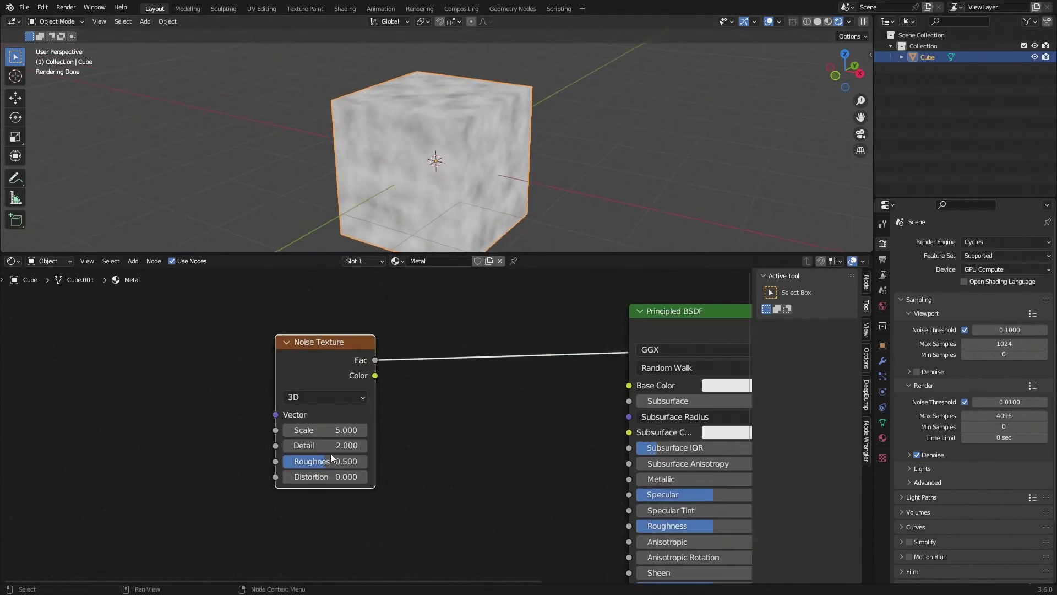
left_click(312, 402)
left_click(309, 388)
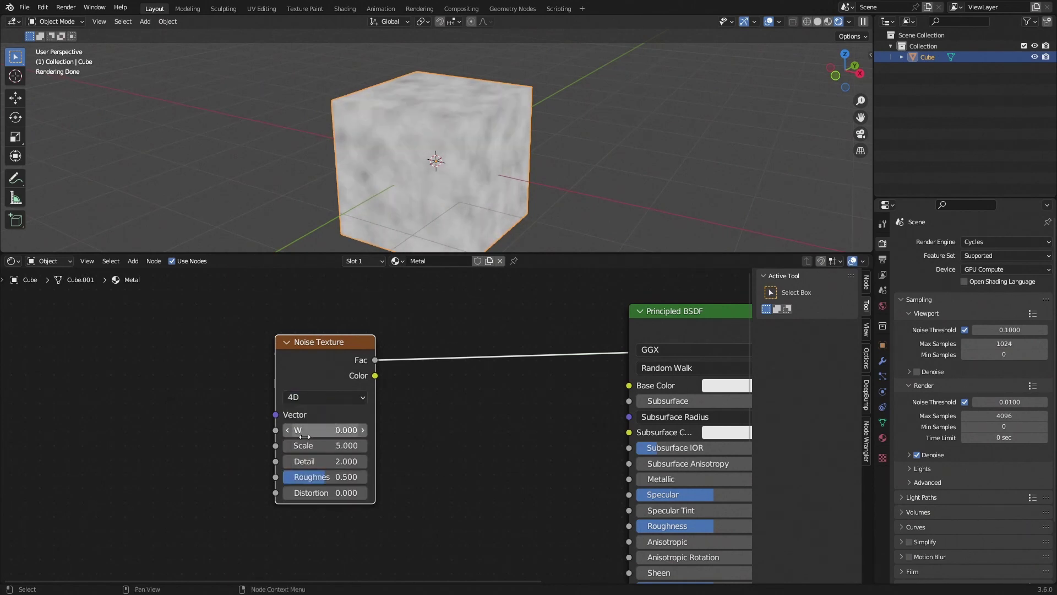
left_click_drag(355, 435, 554, 435, "shift")
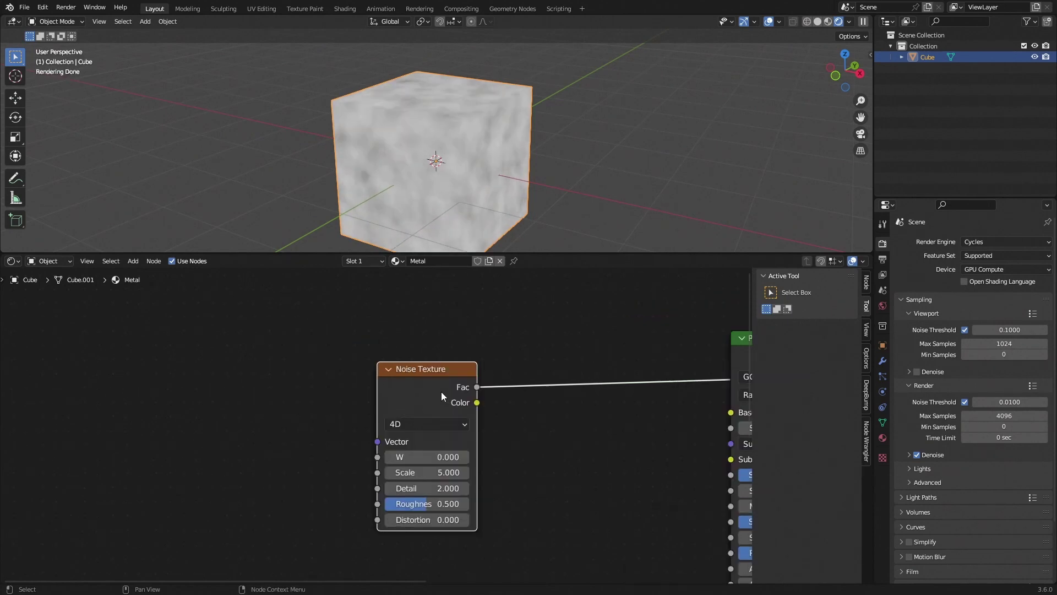
Step: Add Texture Coordinate and Mapping nodes before the Noise Texture and connect the Object output to the Mapping vector
key("ctrl+t")
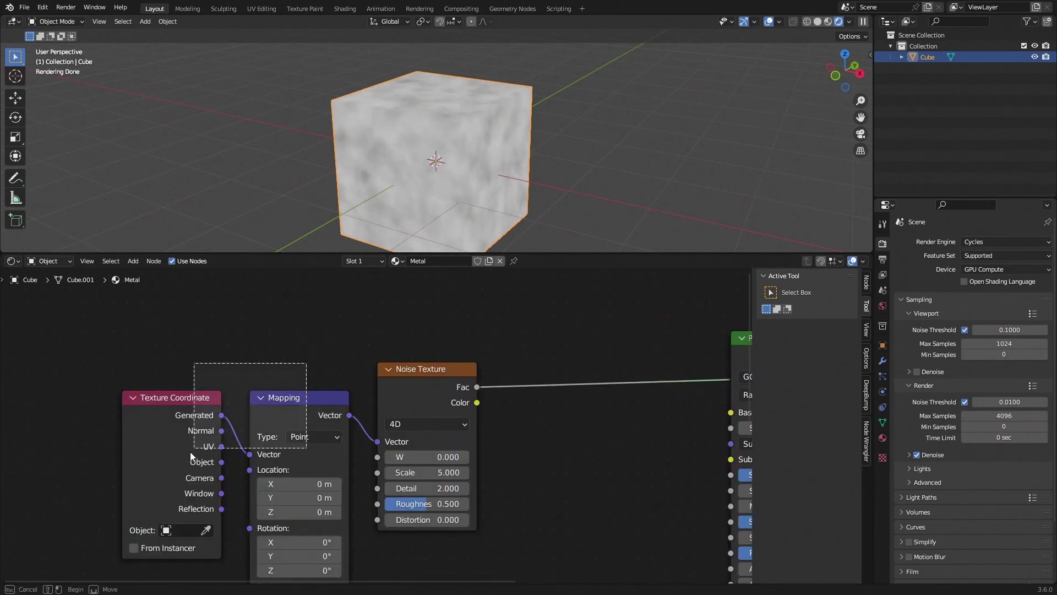
key("g")
left_click(384, 440)
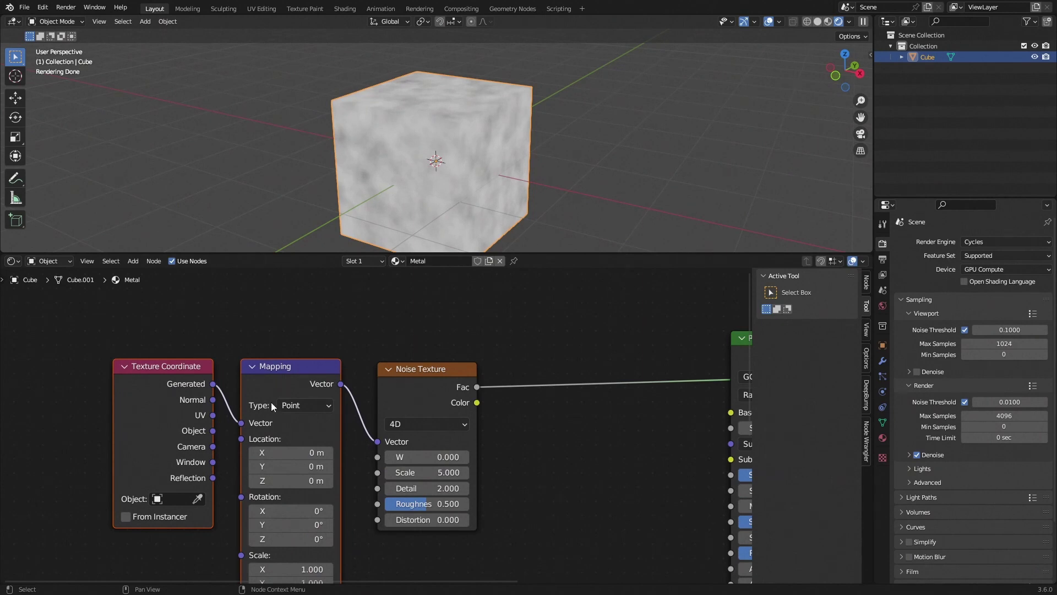
left_click(332, 351)
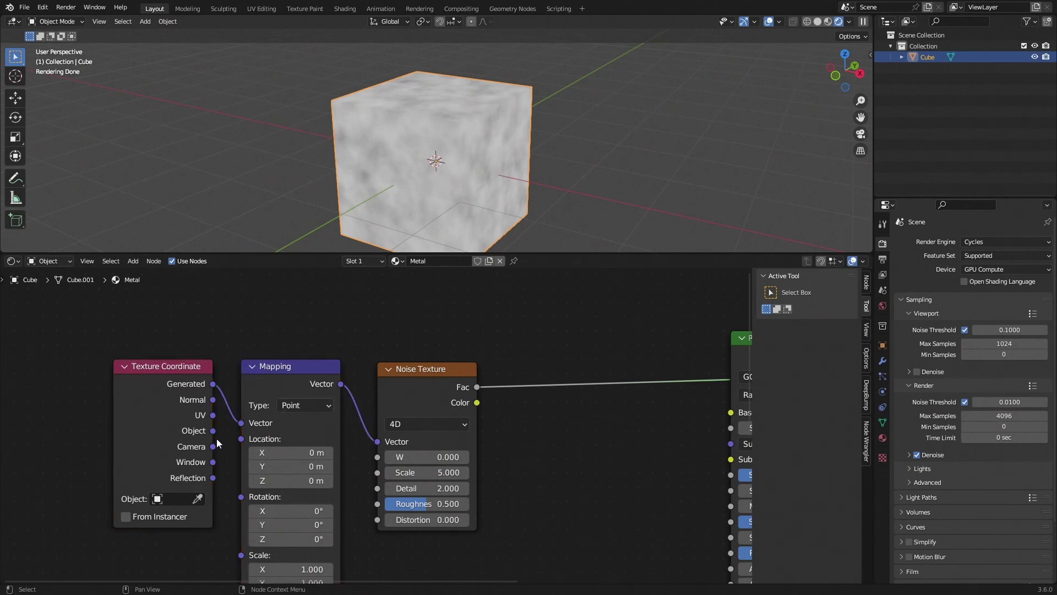
left_click_drag(216, 436, 240, 422)
middle_click_drag(418, 154, 438, 144)
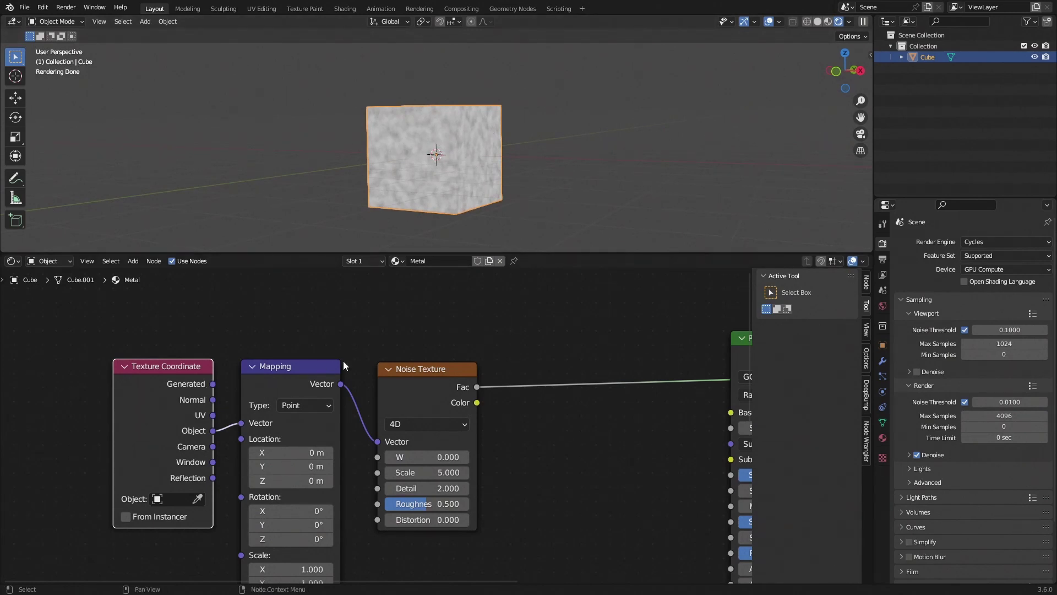
Step: Set the Noise Texture's Detail to 15 and compare the cube's surface with and without the change
middle_click_drag(337, 361, 332, 355)
left_click_drag(421, 482, 453, 482)
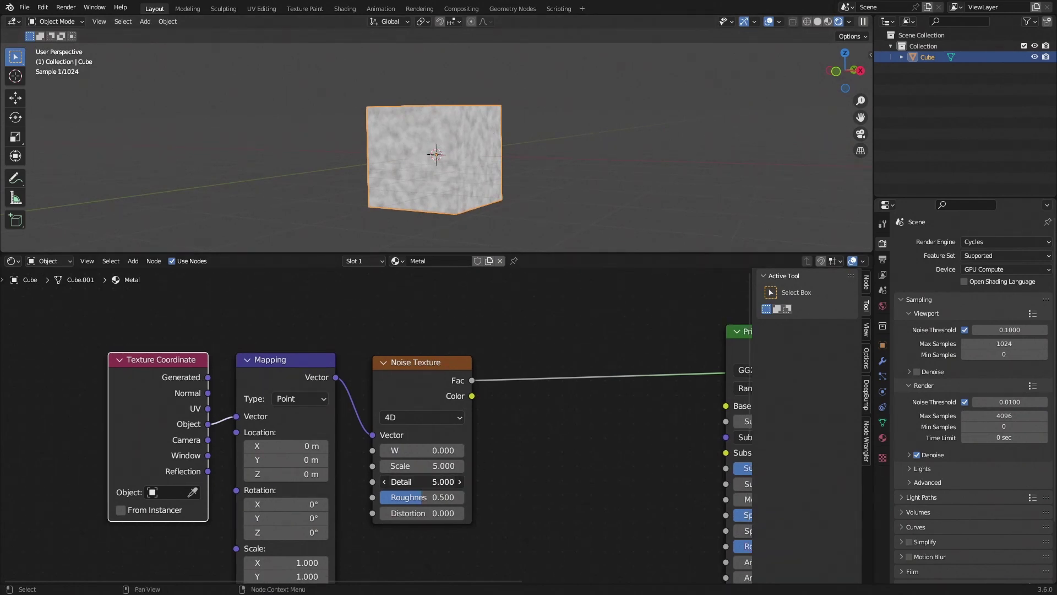
scroll(438, 171, "up", 6)
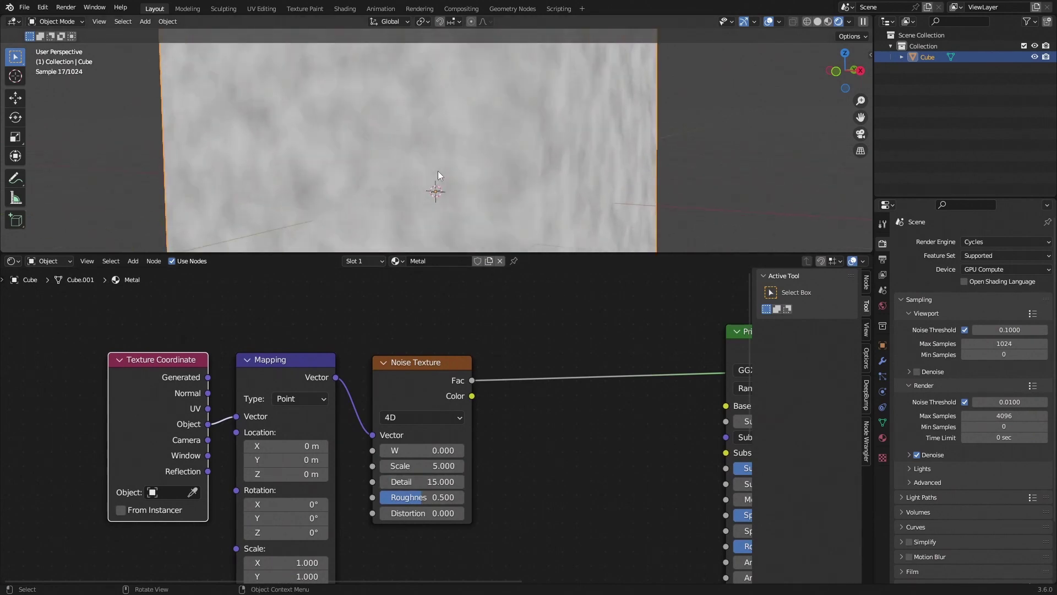
scroll(438, 171, "down", 2)
key("ctrl+z")
key("ctrl+shift+z")
scroll(424, 185, "up", 3)
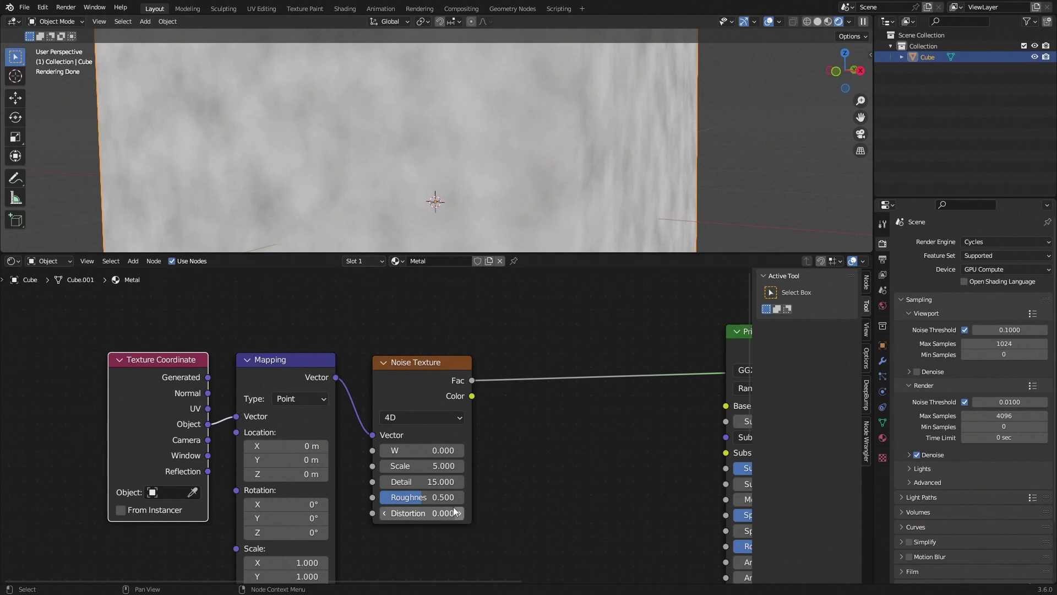
Step: Raise the Noise Texture's Roughness to 1 and inspect the cube
left_click_drag(421, 497, 464, 497)
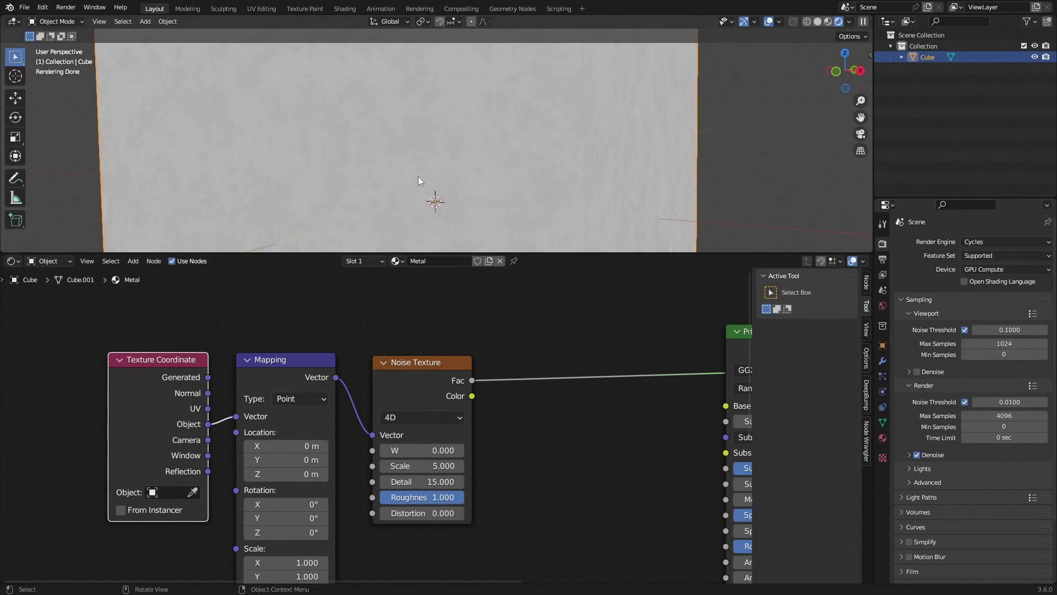
scroll(418, 176, "down", 3)
mouse_move(418, 174)
middle_mouse_down()
mouse_move(303, 190)
mouse_move(464, 179)
mouse_move(438, 184)
middle_mouse_up()
scroll(438, 184, "down", 3)
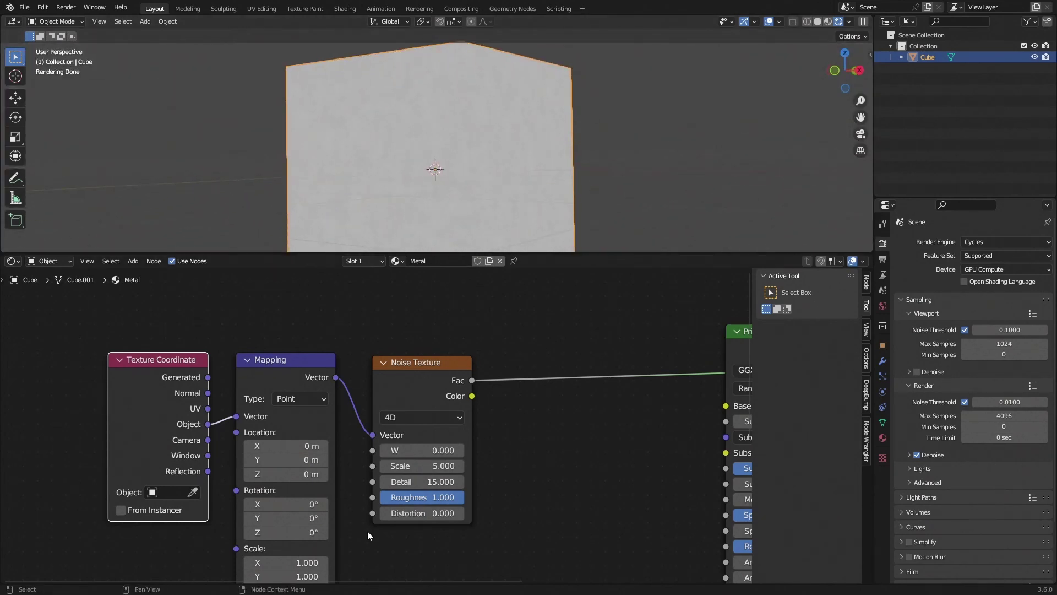
Step: Set the Noise Texture's Distortion to 2 and inspect the pattern up close
scroll(368, 530, "up", 1)
left_click(423, 535)
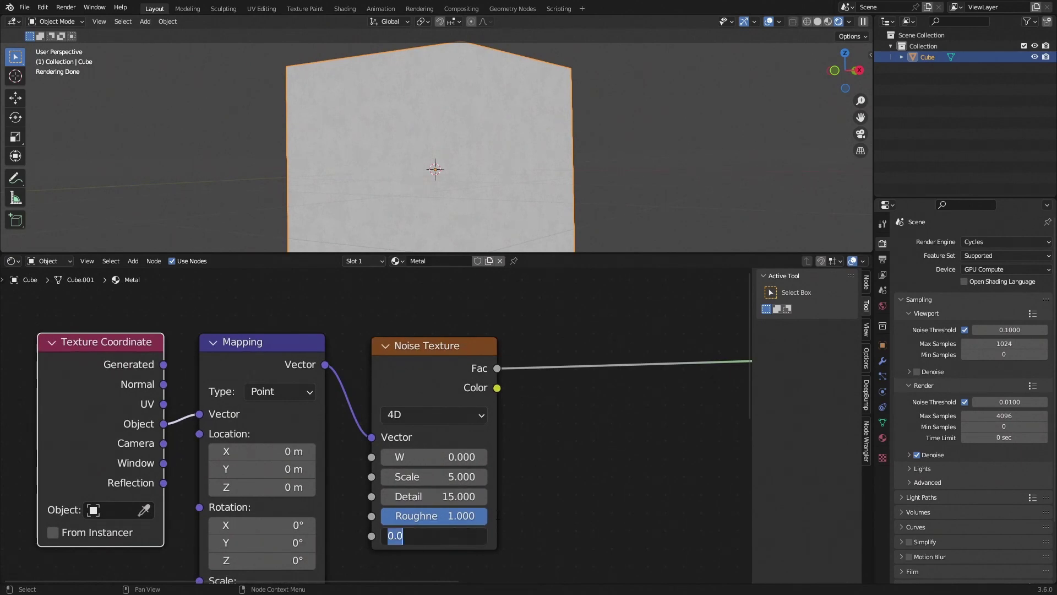
type("2")
key("Return")
scroll(599, 169, "down", 2)
scroll(600, 169, "up", 5)
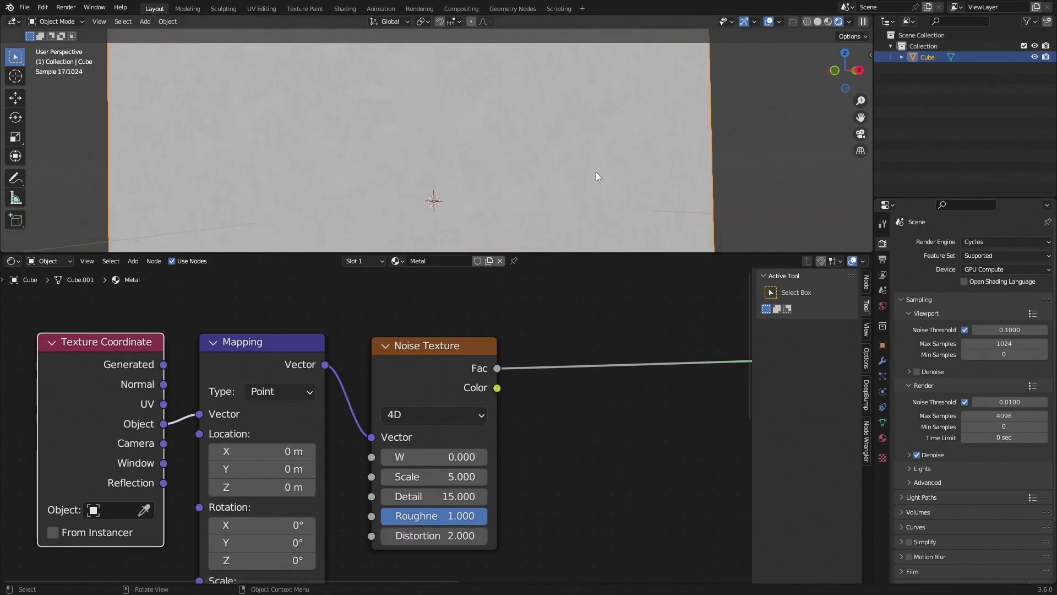
scroll(595, 176, "up", 2)
scroll(540, 186, "down", 1)
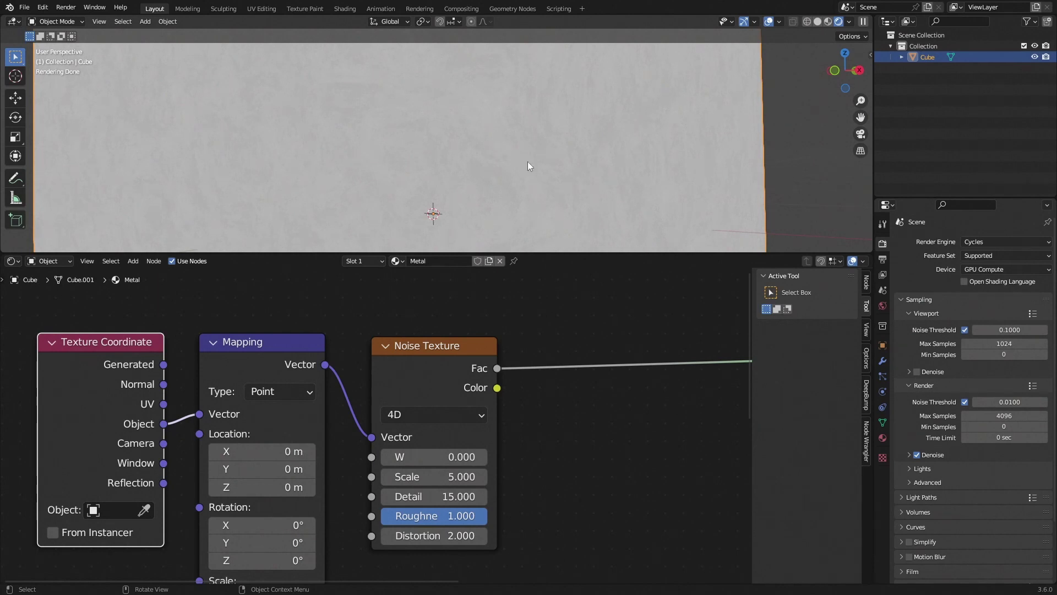
Step: Set the Noise Texture's Scale to 1 and inspect the cube from several angles
scroll(379, 424, "up", 1)
left_click(444, 485)
type("1")
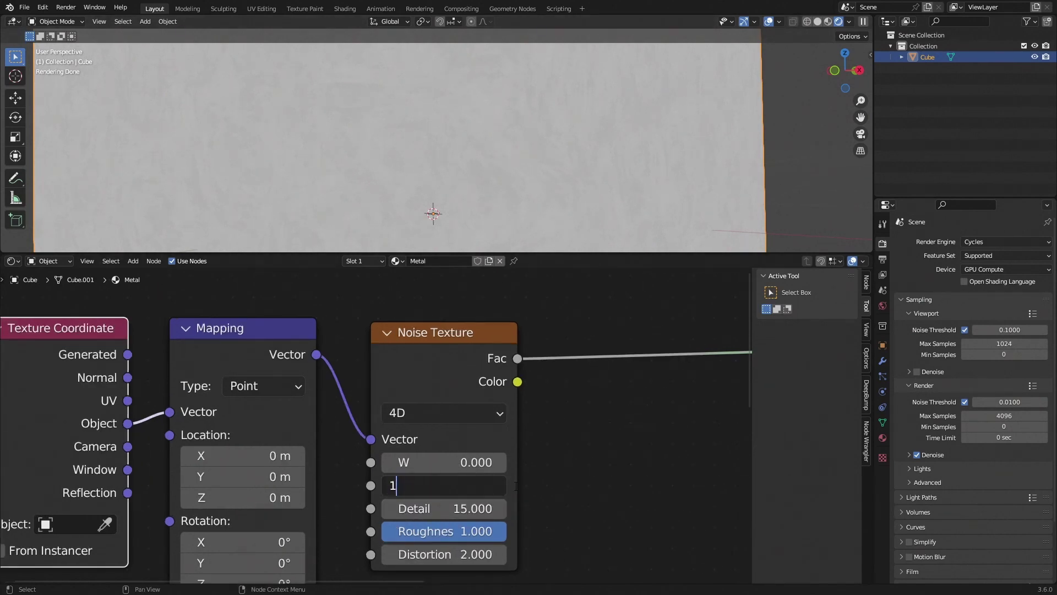
key("Return")
middle_click_drag(570, 127, 455, 161)
middle_click_drag(492, 129, 411, 149)
middle_click_drag(548, 173, 496, 169)
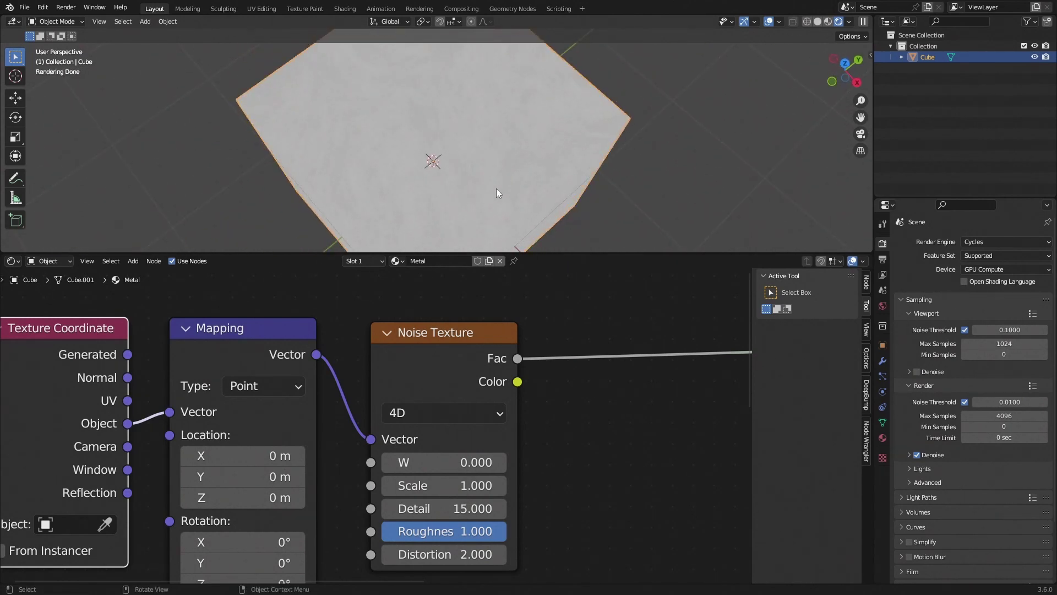
Step: Insert a Math node set to Add into the link after the Noise Texture's Fac output
scroll(591, 321, "down", 1)
middle_click_drag(592, 321, 473, 327)
key("shift+a")
left_click(473, 327)
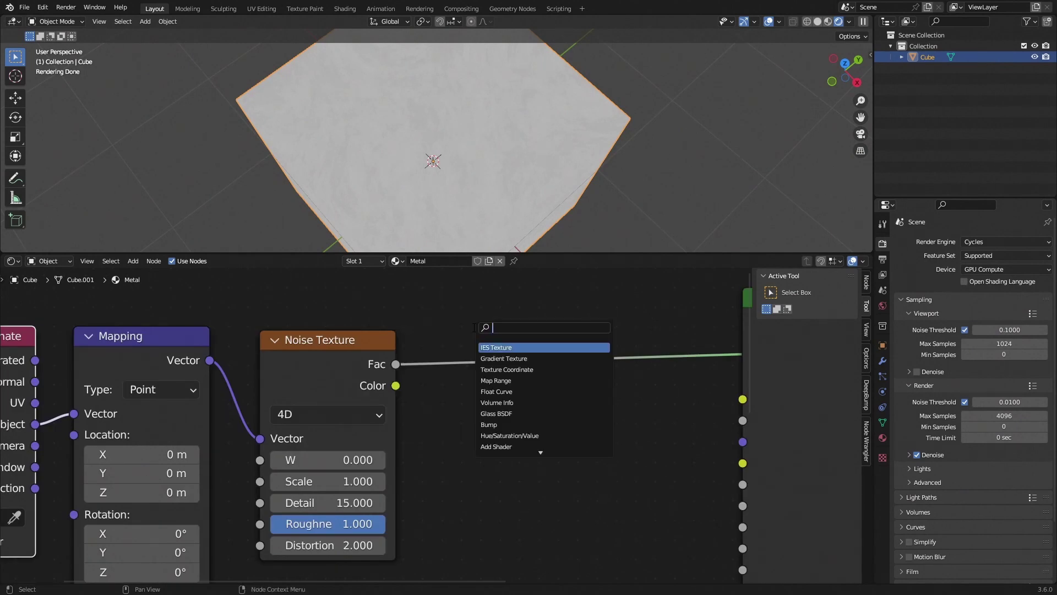
type("add")
key("Return")
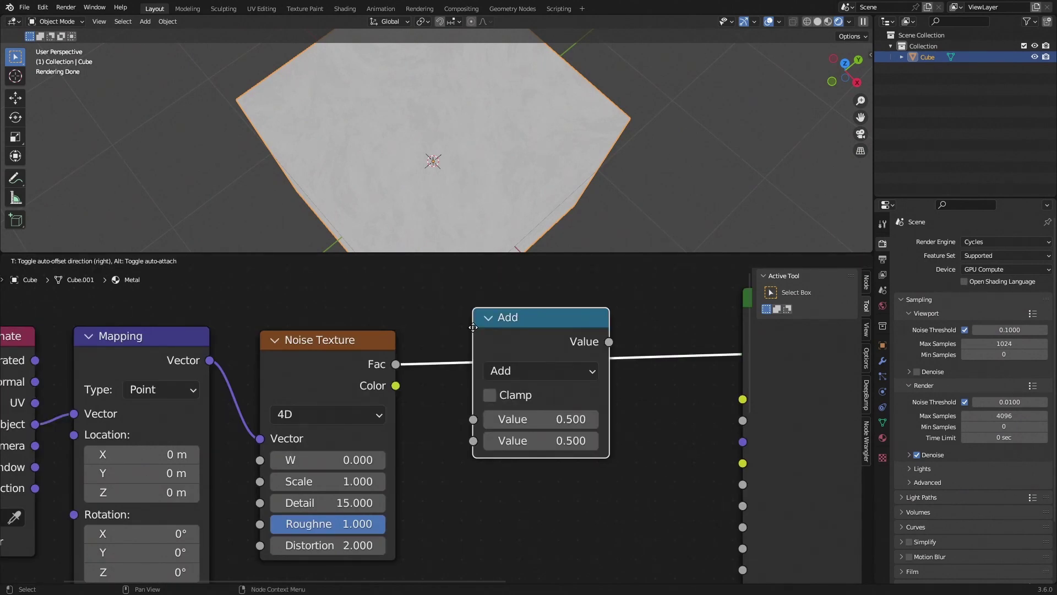
left_click(446, 341)
scroll(497, 371, "down", 4)
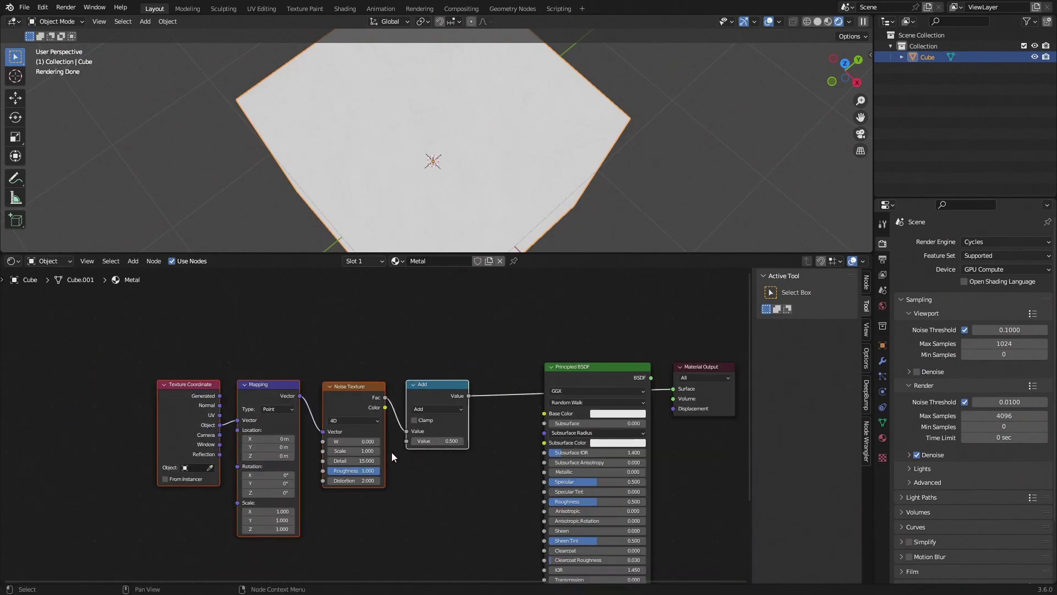
Step: Change the Math node's operation to Greater Than and inspect the black-and-white pattern on the cube
scroll(290, 456, "up", 2)
left_click(325, 406)
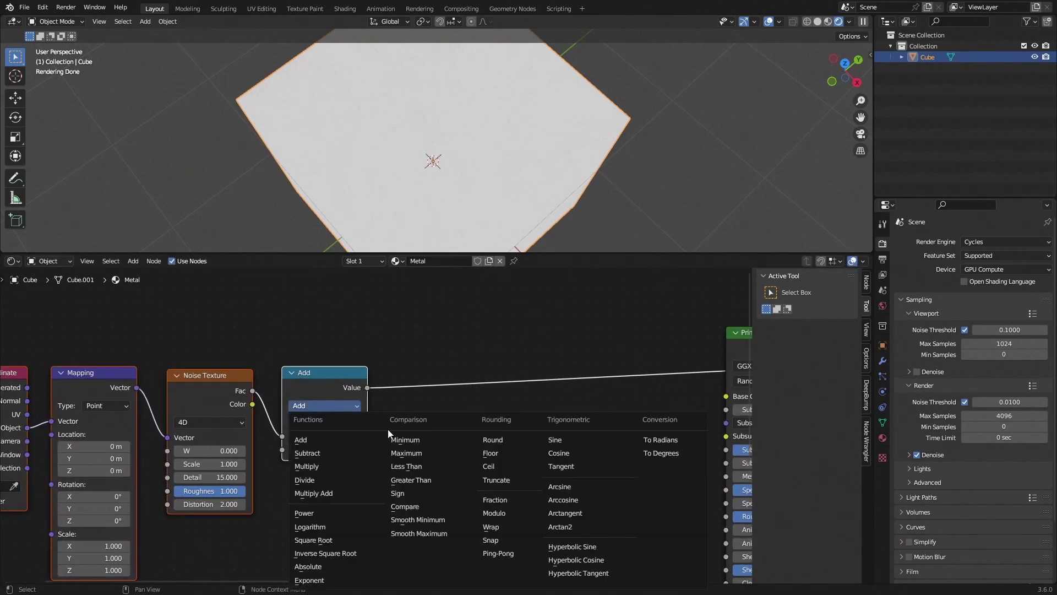
left_click(413, 480)
middle_click_drag(500, 163, 473, 209)
scroll(457, 232, "up", 3)
scroll(324, 447, "up", 2)
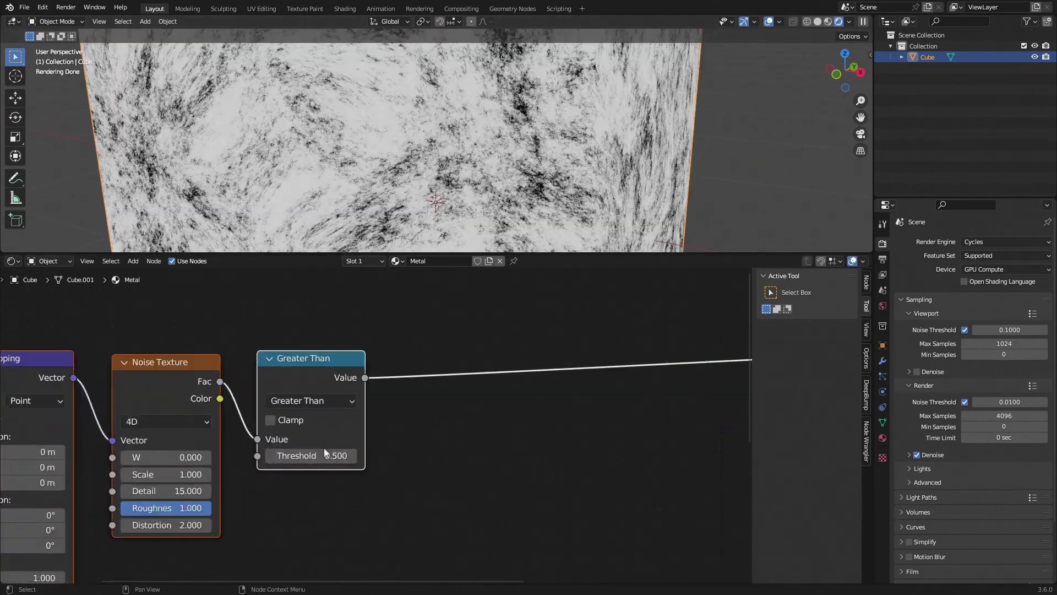
scroll(323, 448, "up", 2)
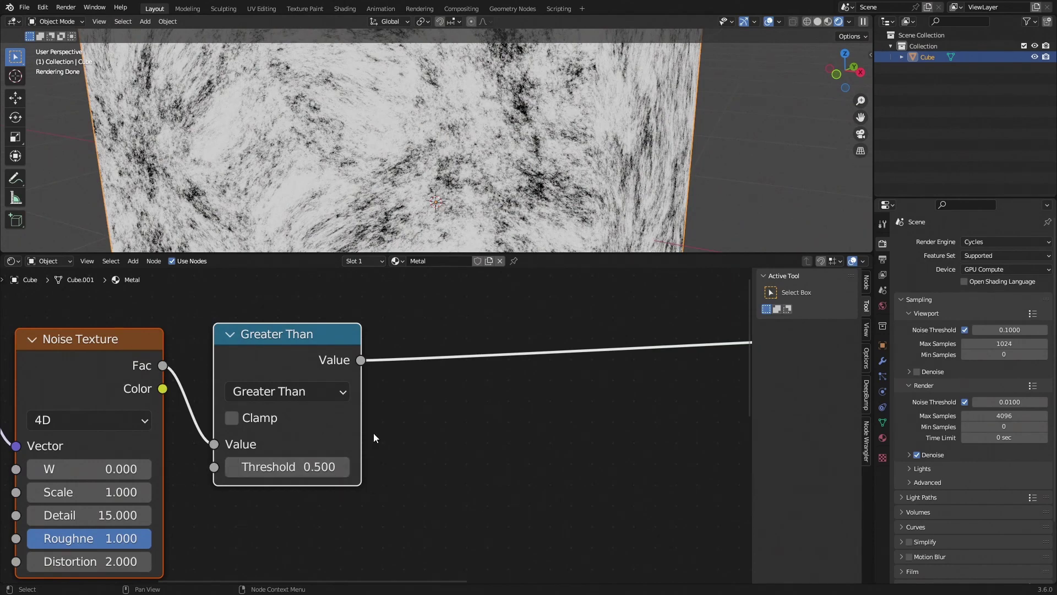
middle_click_drag(277, 543, 175, 570)
scroll(175, 571, "down", 1)
middle_click_drag(355, 194, 353, 185)
scroll(353, 185, "up", 1)
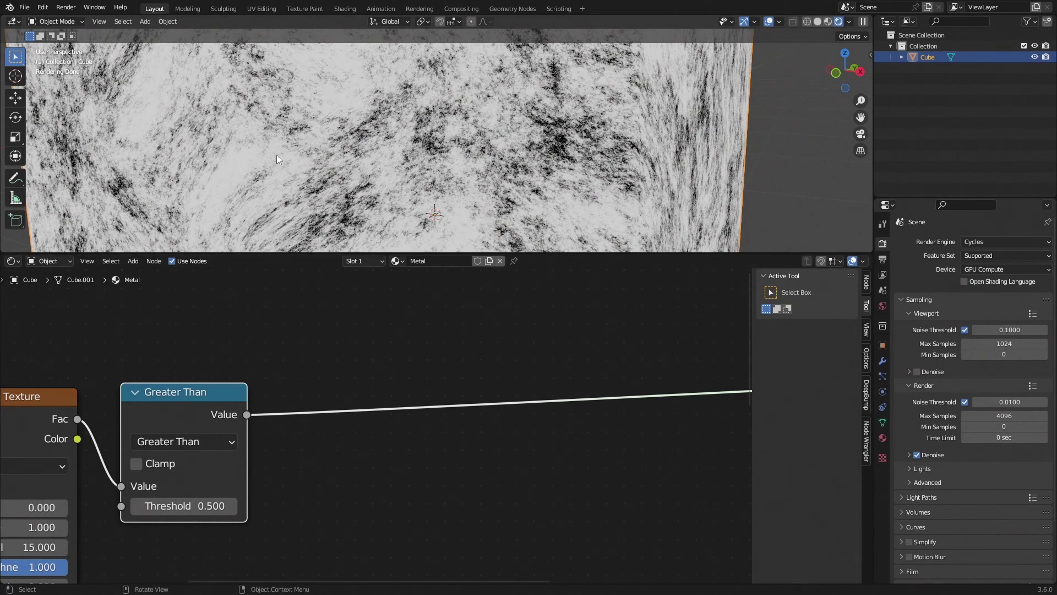
scroll(287, 392, "down", 2)
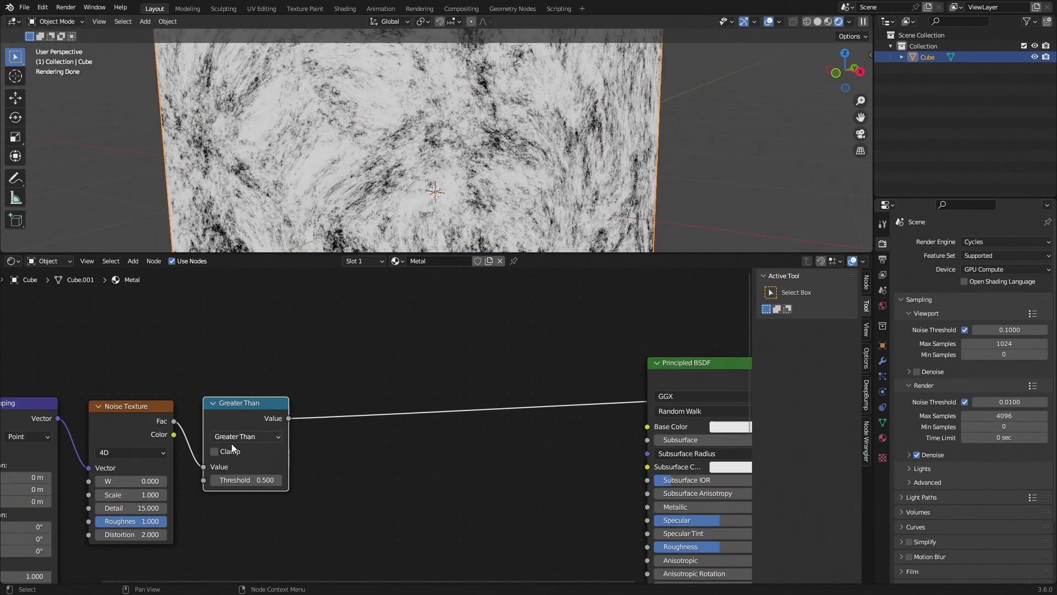
Step: Enable Clamp on the Greater Than node, deselect the cube and inspect its surface
left_click(215, 452)
left_click(220, 453)
left_click(223, 455)
scroll(479, 208, "down", 5)
left_click(705, 174)
middle_click_drag(705, 174, 694, 122)
scroll(655, 145, "up", 2)
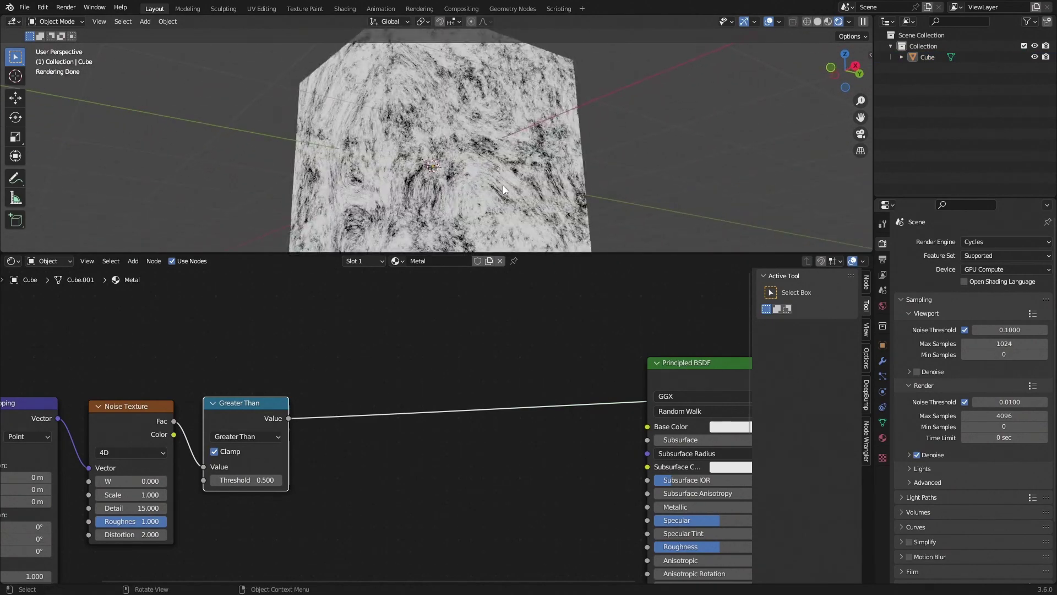
Step: Hide the 3D viewport's overlays to view the cube without grid and outlines
scroll(503, 185, "down", 5)
middle_click_drag(507, 186, 609, 209)
left_click(768, 22)
scroll(133, 540, "up", 2)
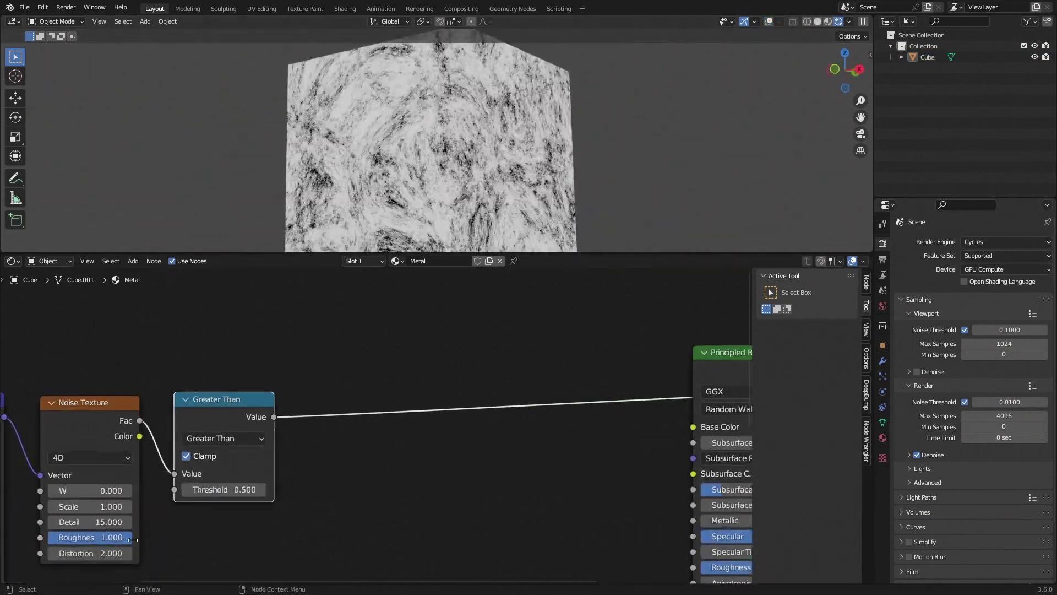
Step: Try a Distortion of 1.9 on the Noise Texture, return it to 2 and look over the whole cube
left_click(52, 553)
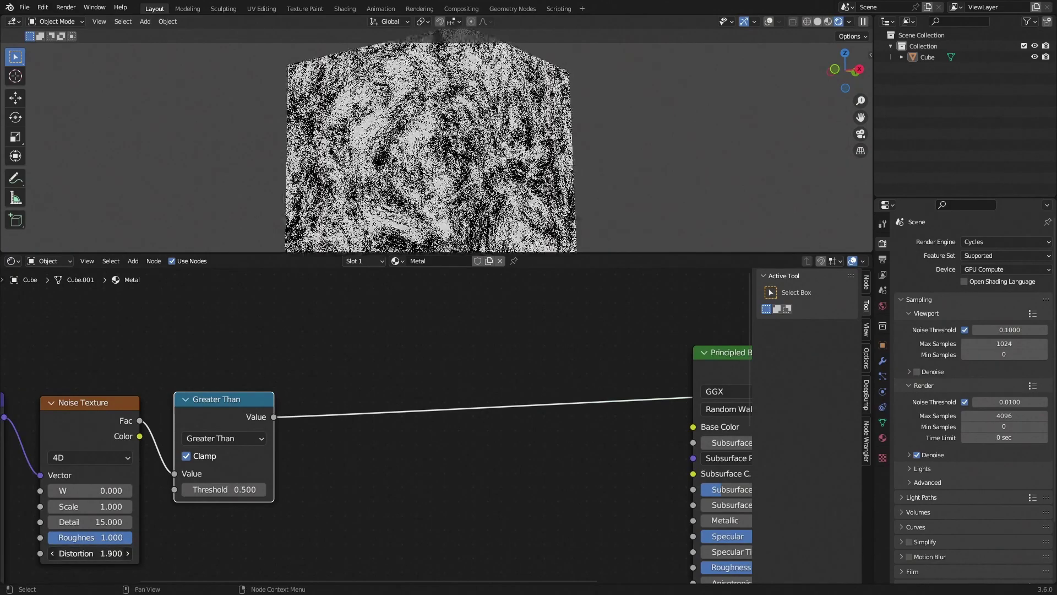
mouse_move(90, 554)
left_mouse_down()
mouse_move(109, 553)
mouse_move(77, 553)
mouse_move(91, 553)
mouse_move(52, 522)
mouse_move(85, 522)
mouse_move(68, 537)
mouse_move(132, 537)
left_mouse_up()
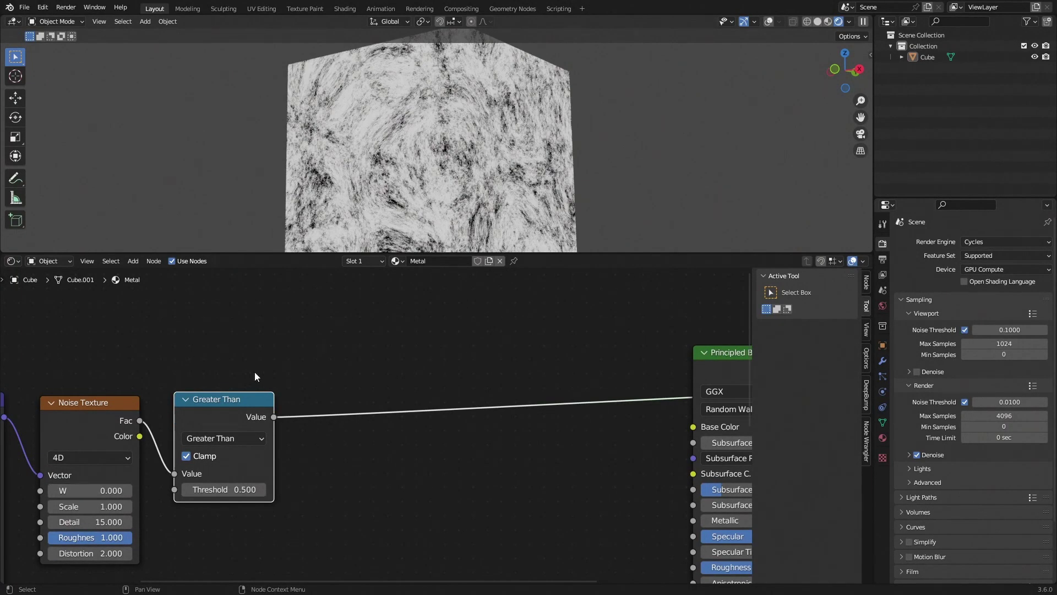
scroll(358, 177, "down", 3)
middle_click_drag(358, 171, 333, 212)
scroll(138, 429, "down", 8)
middle_click_drag(101, 461, 347, 431)
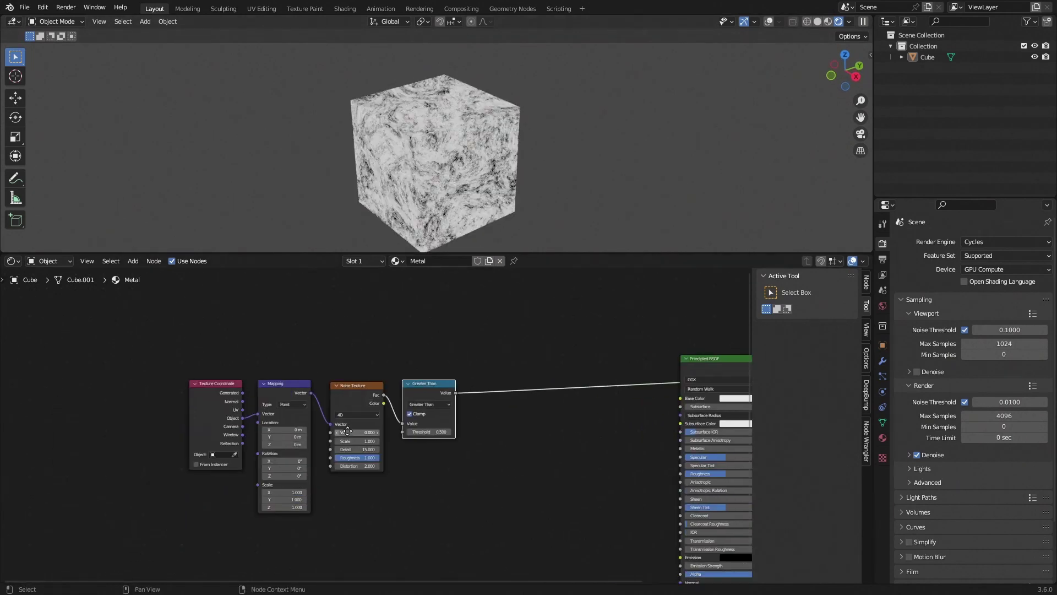
Step: Insert a Hue/Saturation/Value node into the link after the Greater Than node
middle_click_drag(509, 348, 378, 354)
scroll(378, 355, "up", 8)
key("shift+a")
left_click(379, 355)
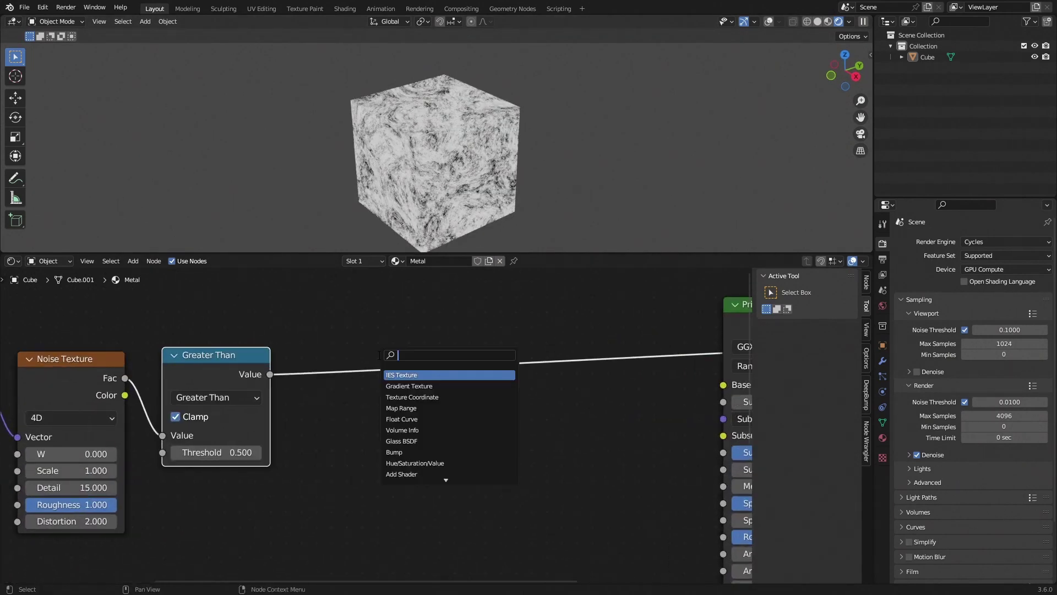
type("hu")
key("Return")
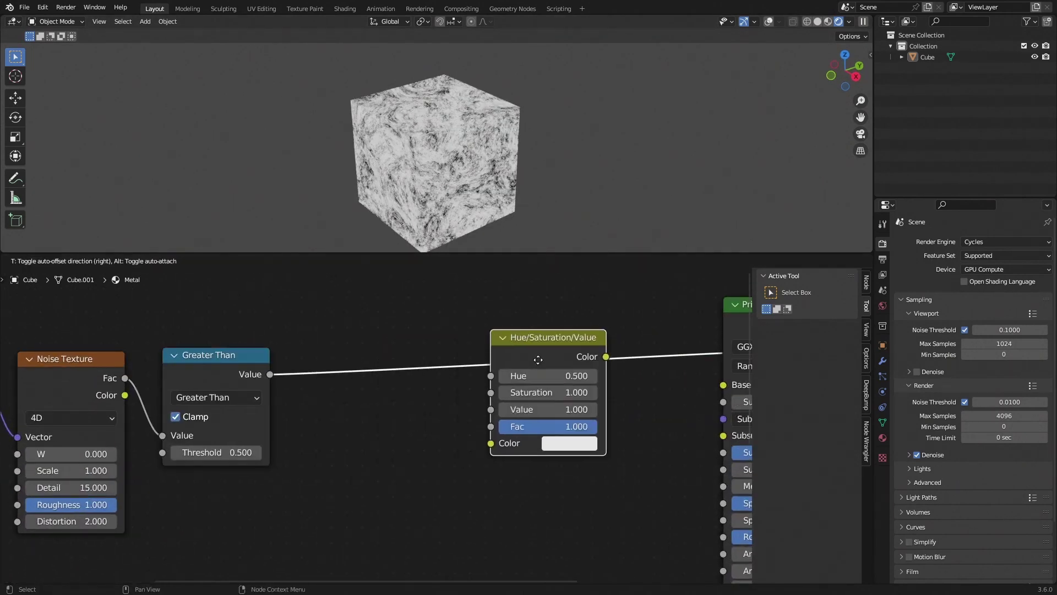
left_click(534, 335)
Step: Connect the Hue/Saturation/Value Color to the Principled BSDF's Base Color and output the Principled BSDF to the material Surface
middle_click_drag(668, 398, 362, 415)
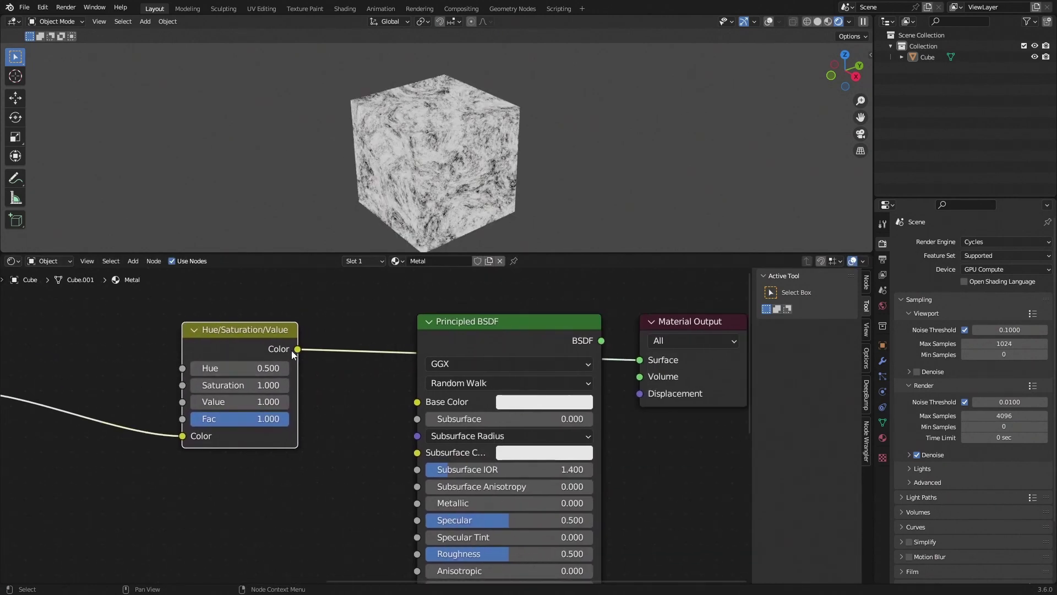
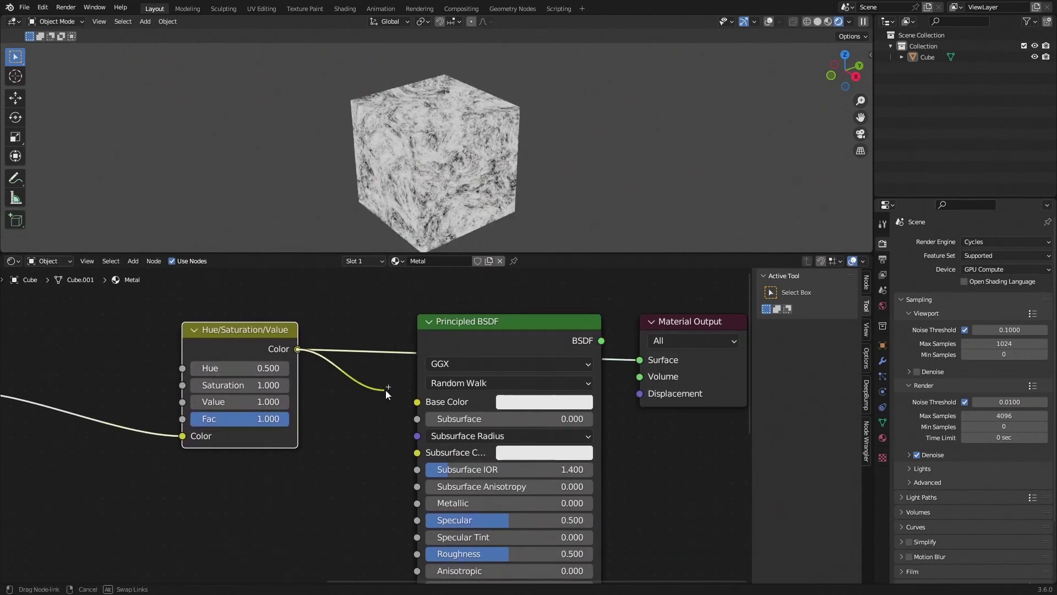
left_click(489, 341)
middle_click_drag(424, 190, 443, 154)
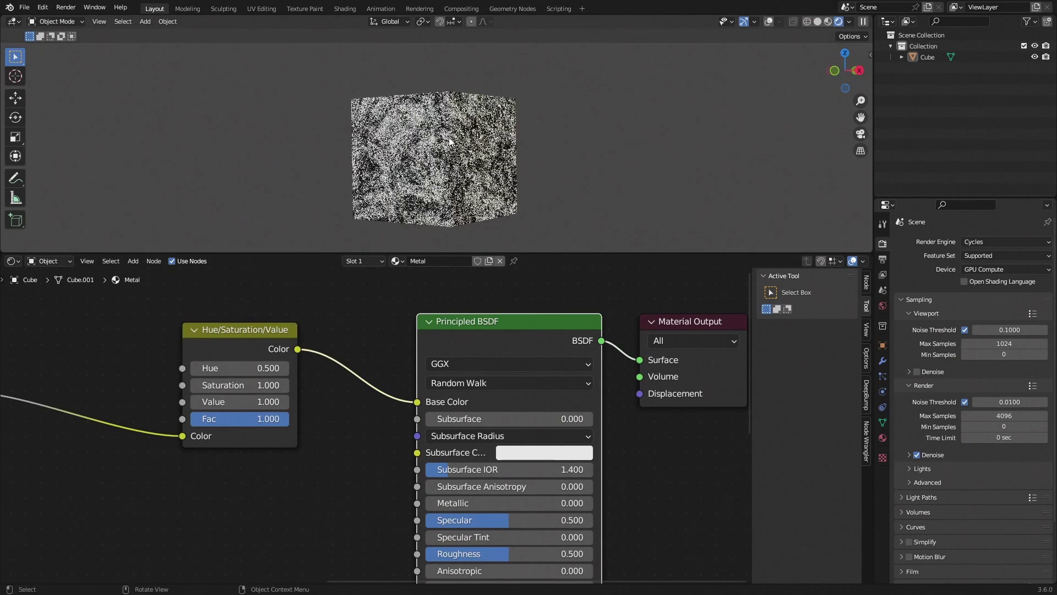
scroll(443, 154, "up", 5)
middle_click_drag(123, 415, 374, 397)
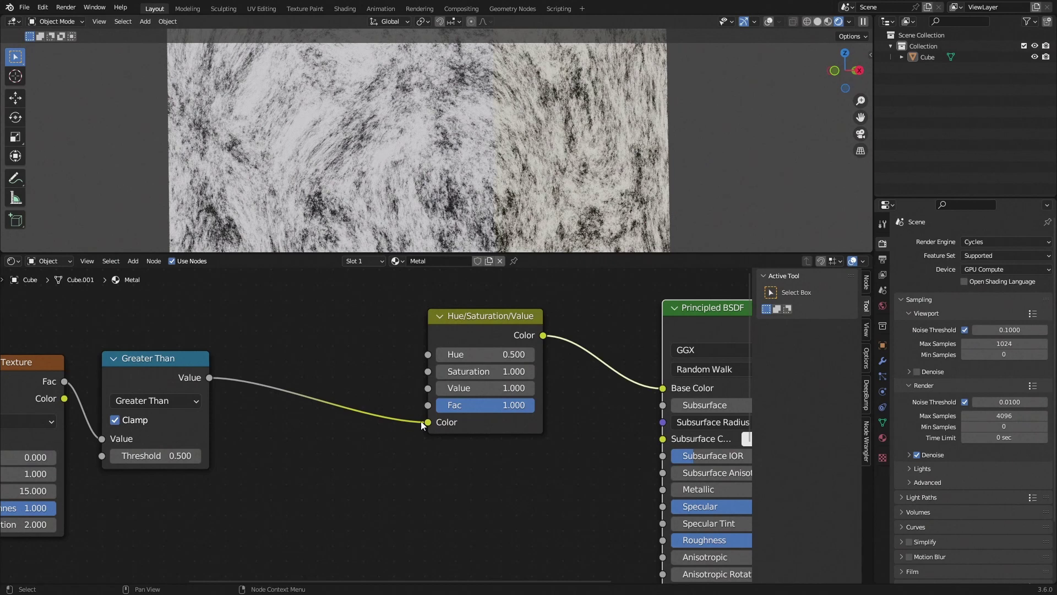
Step: Move the Greater Than link to the Hue/Saturation/Value node's Fac input and set that node's Color to orange
left_click_drag(431, 423, 429, 405)
middle_click_drag(430, 407, 386, 426)
left_click(465, 440)
left_click_drag(569, 243, 570, 220)
left_click_drag(500, 278, 487, 313)
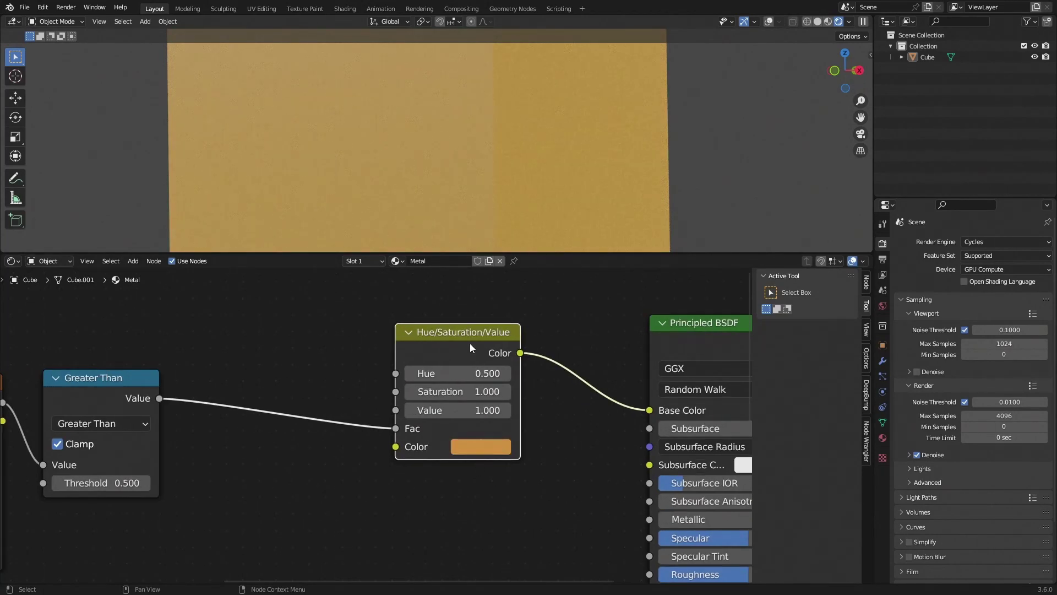
Step: Set the Hue/Saturation/Value node's Value to 0 and inspect the orange-and-dark pattern on the cube
scroll(536, 159, "down", 3)
middle_click_drag(536, 156, 500, 198)
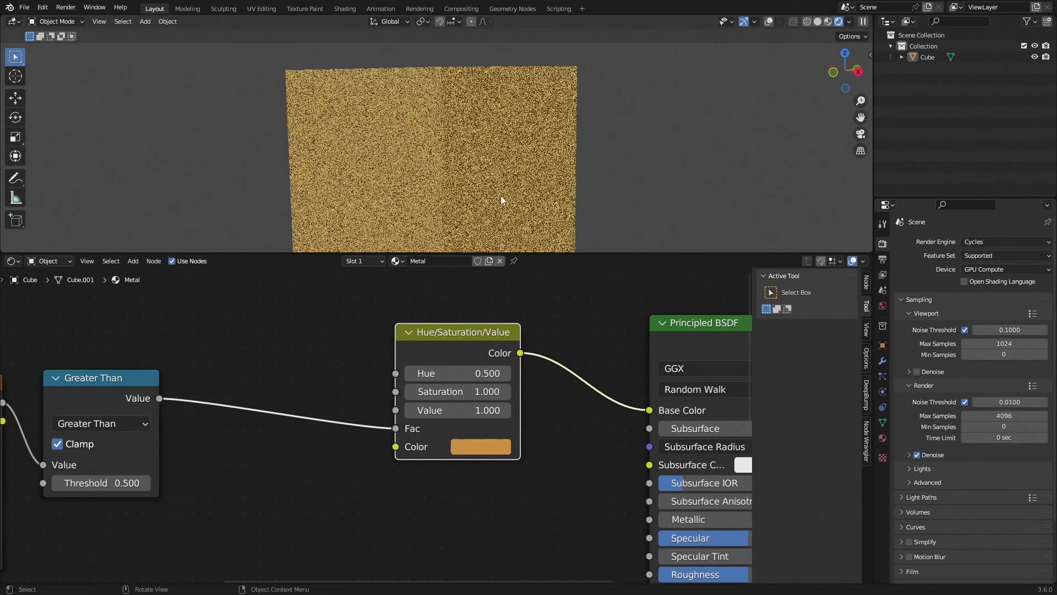
scroll(477, 431, "up", 3)
left_click_drag(473, 404, 435, 404)
scroll(160, 407, "up", 2)
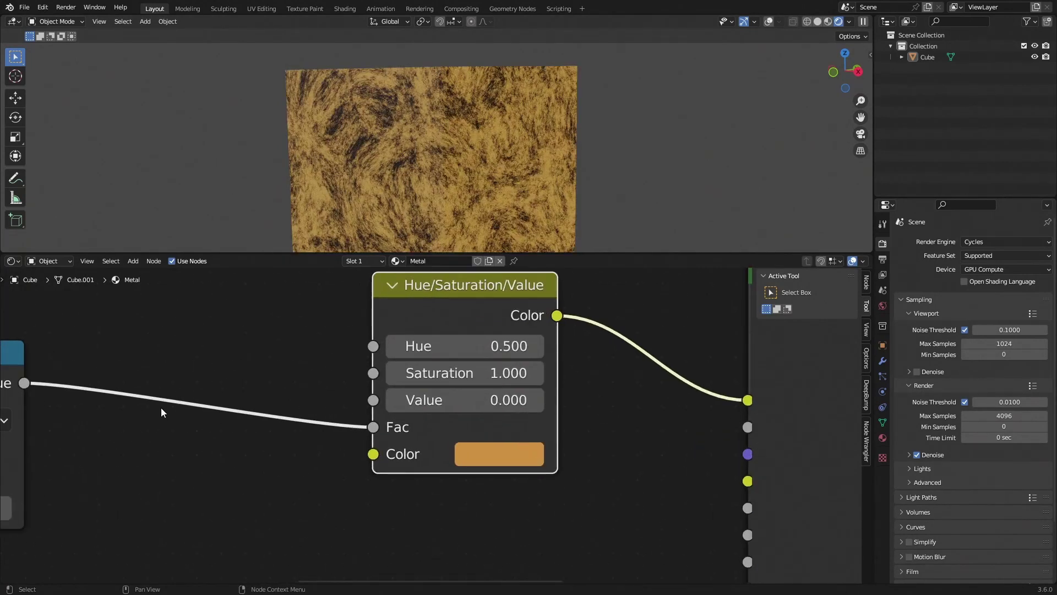
scroll(132, 393, "down", 3)
middle_click_drag(102, 382, 306, 379)
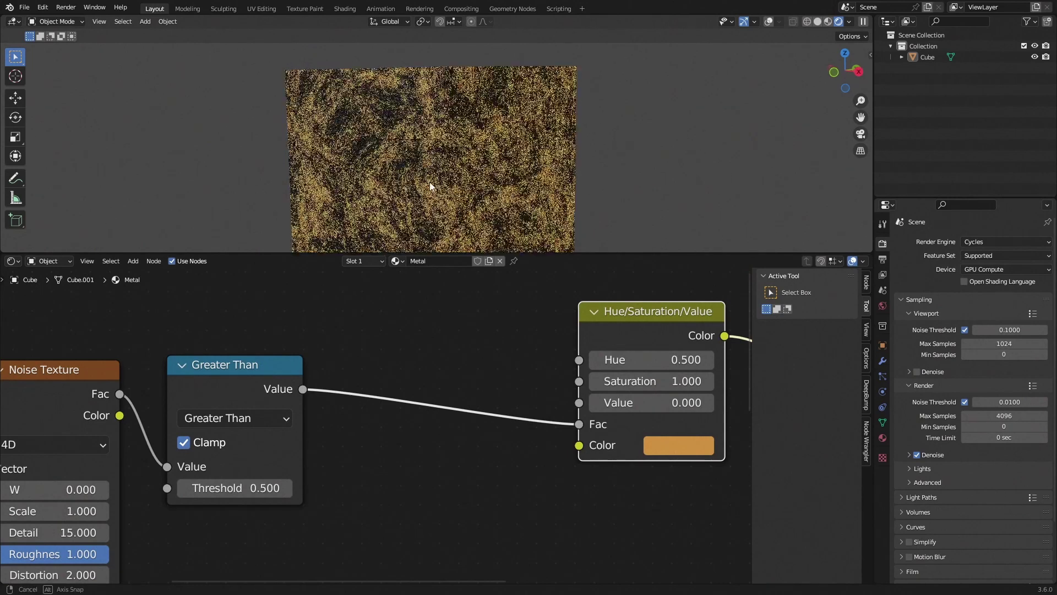
scroll(365, 121, "up", 2)
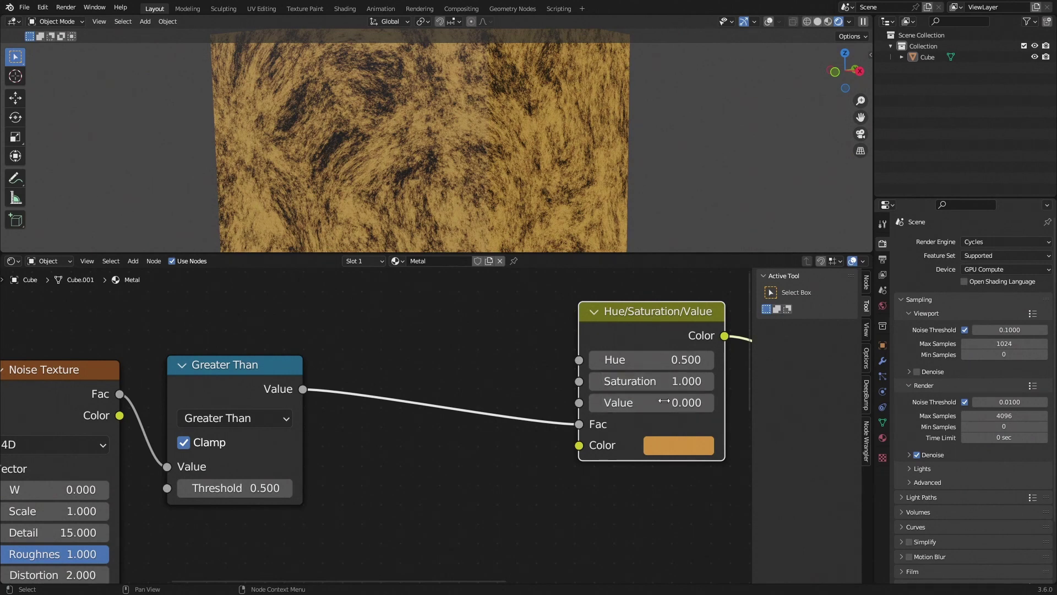
Step: Preview the Greater Than node's output directly on the cube and examine the mask up close
middle_click_drag(632, 459, 428, 474)
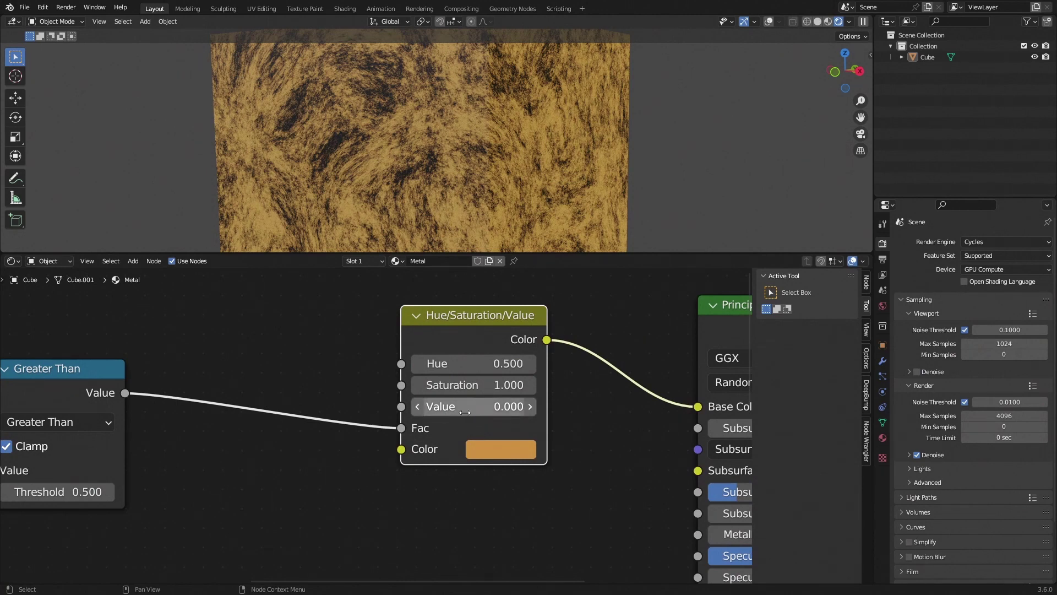
scroll(358, 401, "up", 4)
middle_click_drag(88, 407, 204, 404)
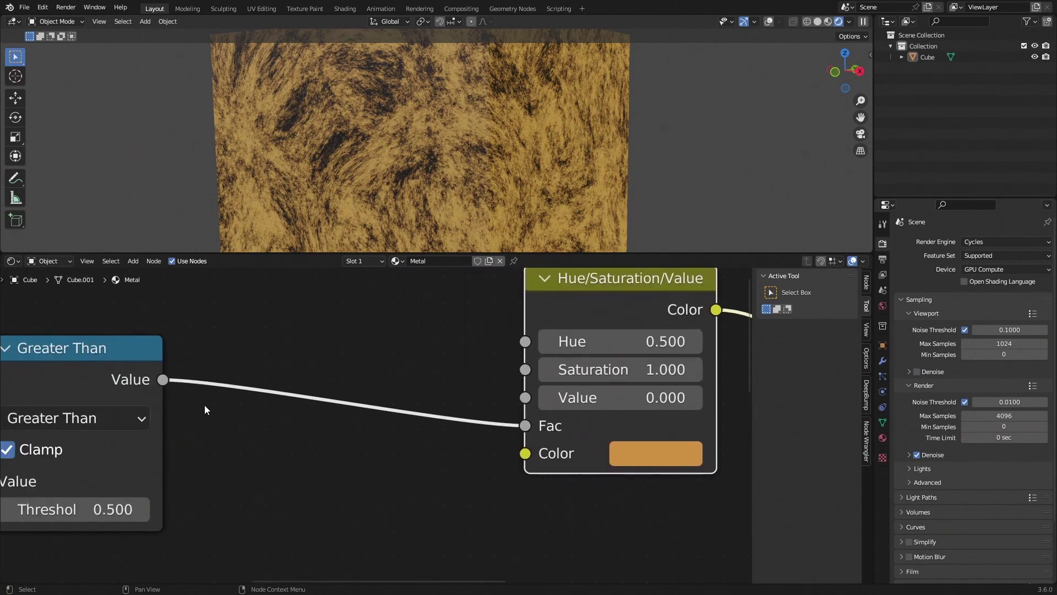
scroll(199, 403, "down", 4)
left_click(159, 378, "ctrl+shift")
scroll(352, 140, "up", 3)
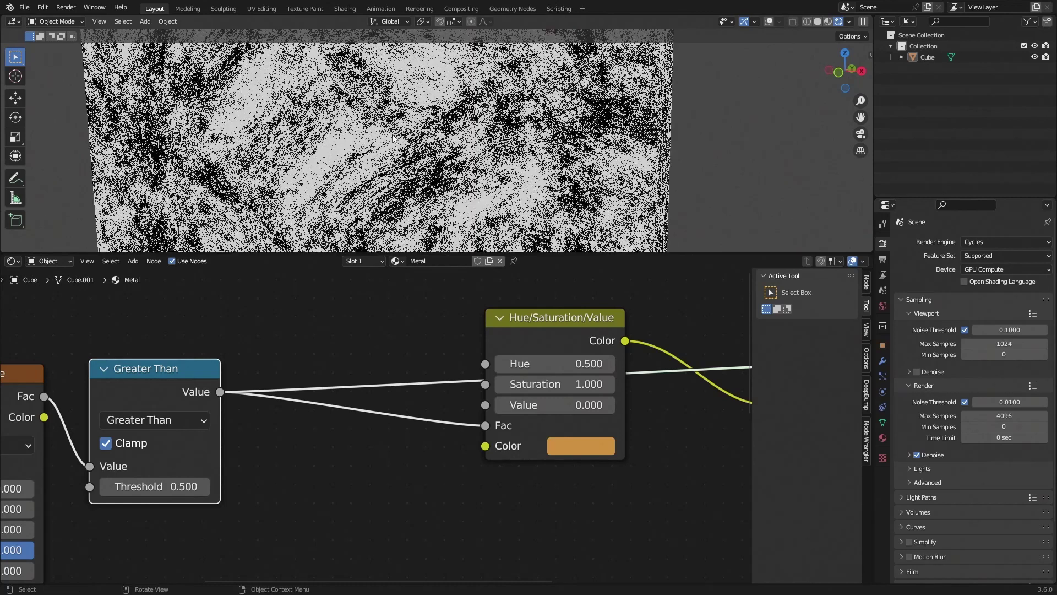
scroll(419, 341, "down", 2, "ctrl")
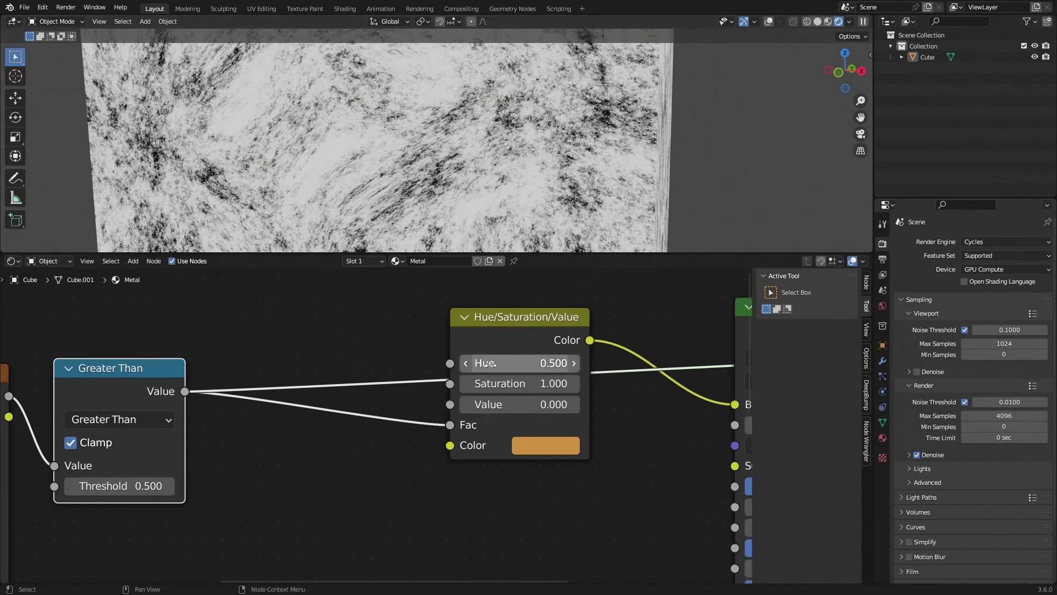
Step: Preview the Hue/Saturation/Value output, switch back to the Principled BSDF and examine the shaded cube
left_click(472, 336, "ctrl+shift")
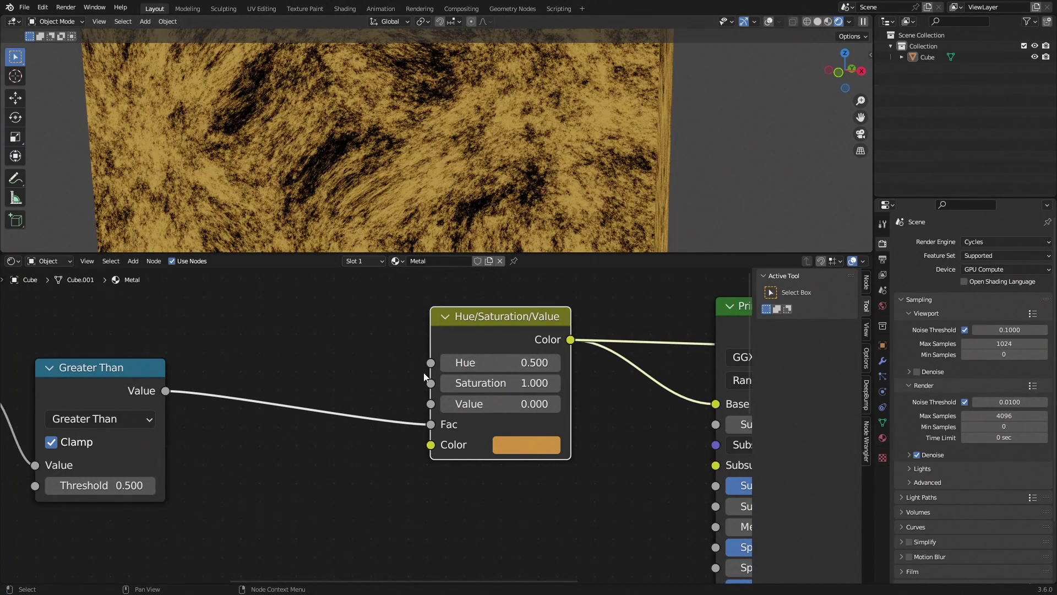
scroll(416, 430, "down", 2)
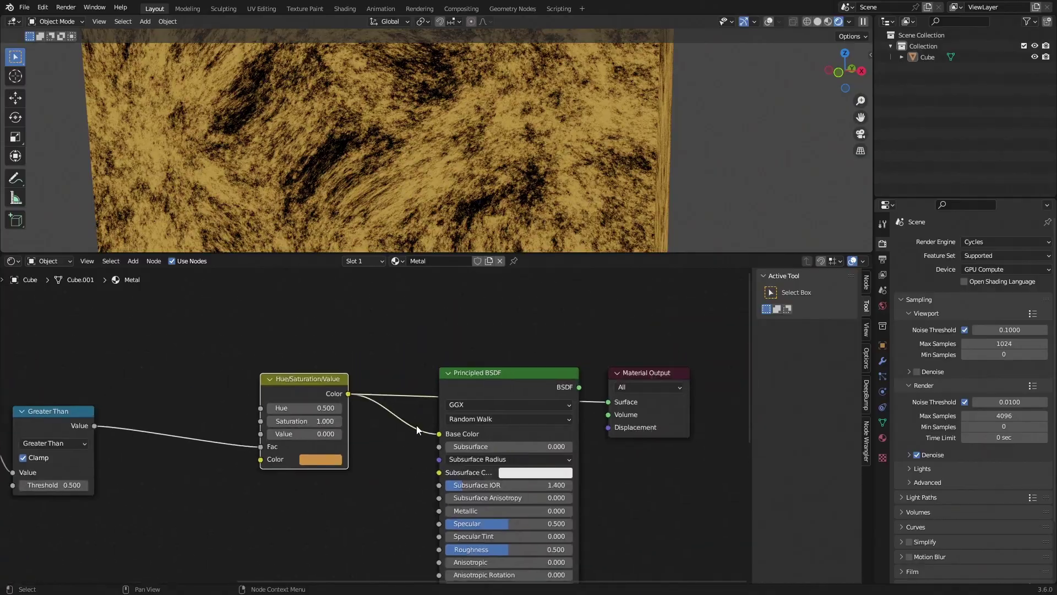
left_click(512, 373, "ctrl+shift")
scroll(514, 172, "down", 4)
mouse_move(515, 172)
middle_mouse_down()
mouse_move(494, 143)
mouse_move(482, 145)
mouse_move(533, 163)
mouse_move(507, 206)
mouse_move(481, 167)
mouse_move(493, 202)
mouse_move(456, 201)
mouse_move(450, 167)
mouse_move(481, 185)
mouse_move(484, 202)
mouse_move(401, 160)
middle_mouse_up()
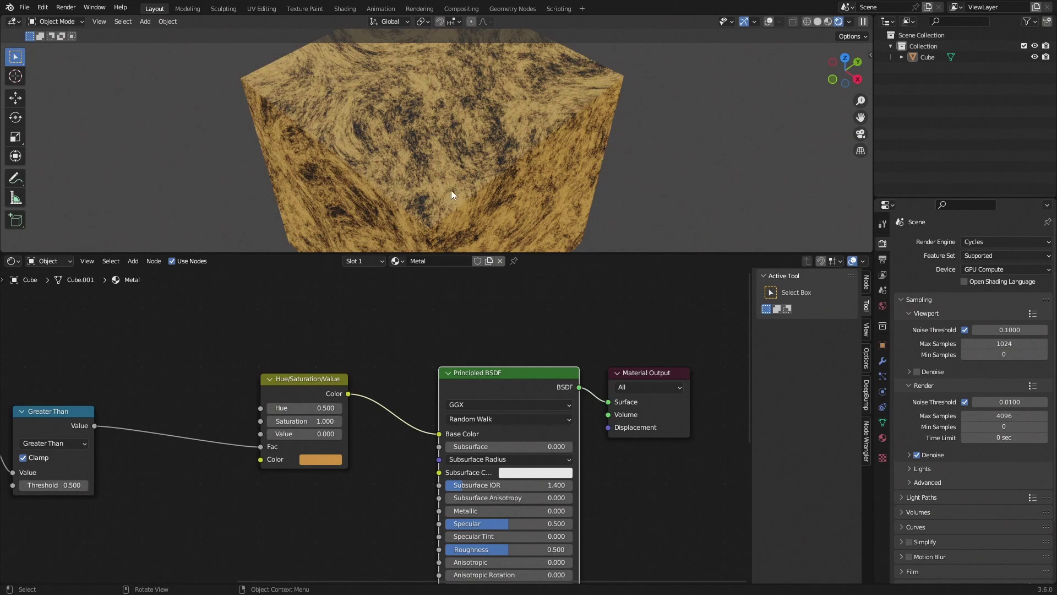
Step: Move the Hue/Saturation/Value node closer to the Principled BSDF and bring the shader's lower inputs into view
scroll(288, 462, "down", 1)
middle_click_drag(288, 462, 371, 377)
left_click_drag(371, 378, 421, 372)
middle_click_drag(515, 423, 502, 382)
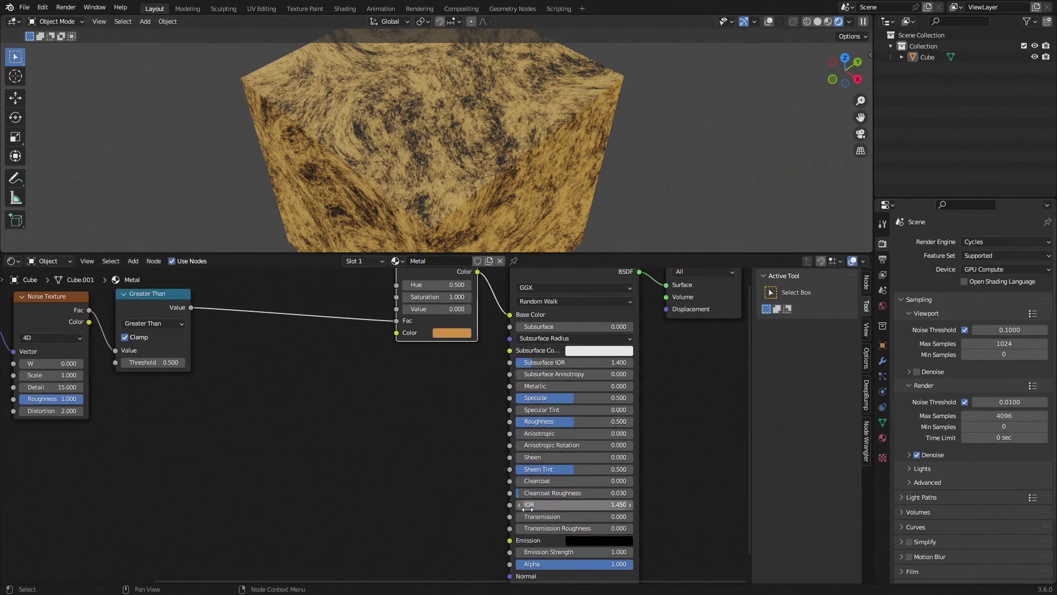
Step: Preview the Greater Than mask on the cube again and return the preview to the Principled BSDF
left_click(158, 299, "ctrl+shift")
scroll(364, 172, "up", 2)
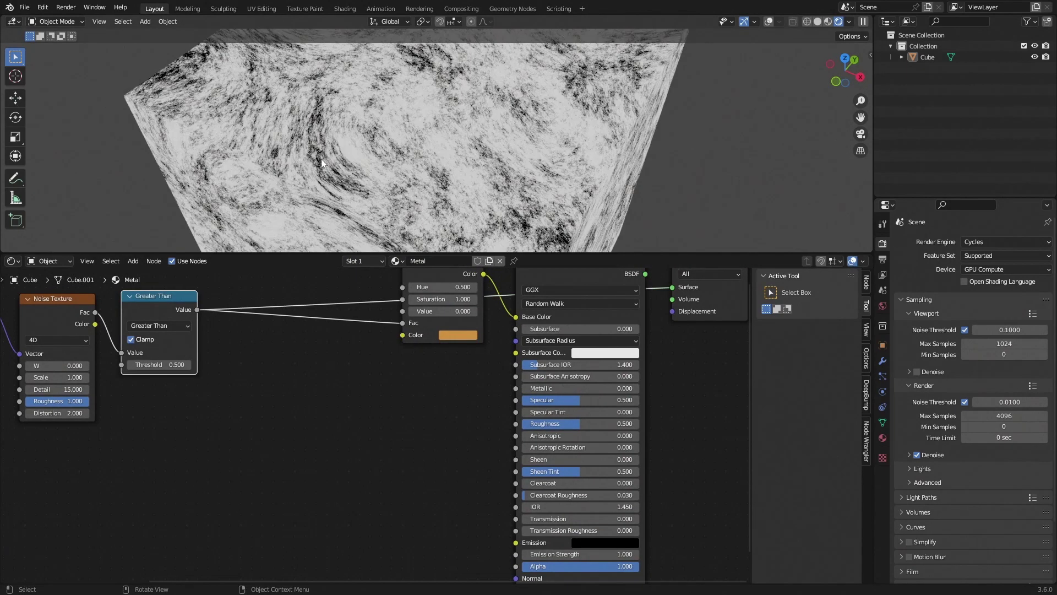
middle_click_drag(321, 142, 318, 138)
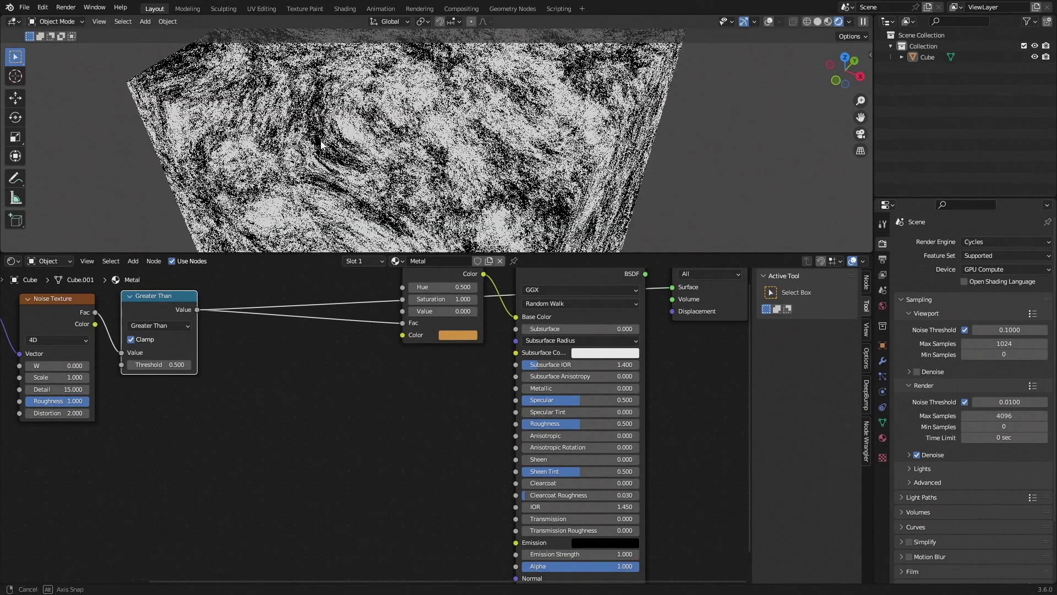
middle_click_drag(481, 404, 480, 464)
scroll(512, 432, "up", 1)
left_click(596, 328, "ctrl+shift")
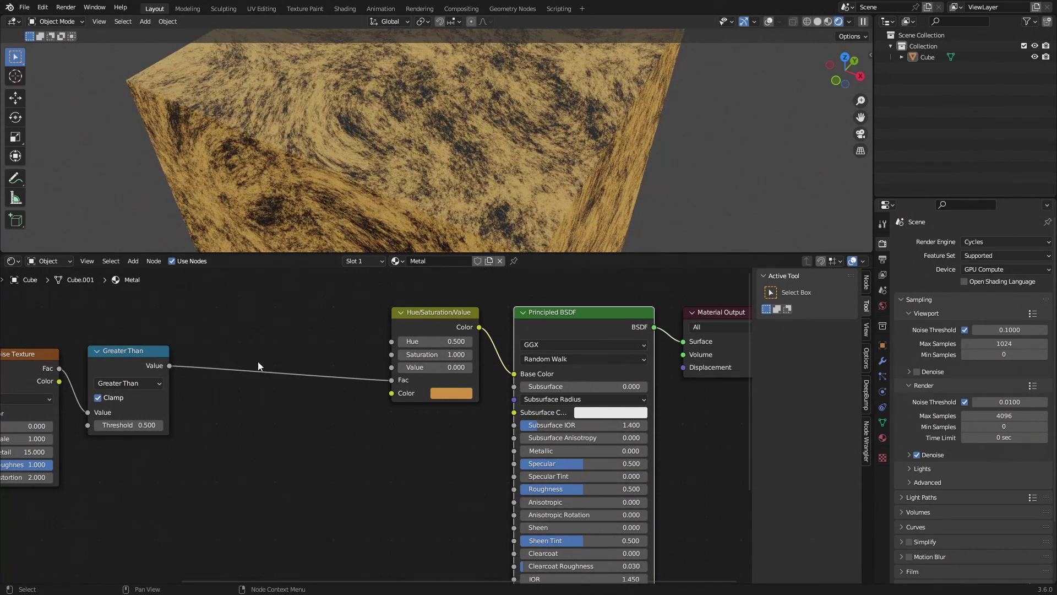
Step: Add a Map Range node between the Greater Than and Principled BSDF nodes and feed the Greater Than output into its Value
key("shift+a")
left_click(291, 355)
type("map")
key("Down")
key("Down")
key("Return")
left_click(294, 417)
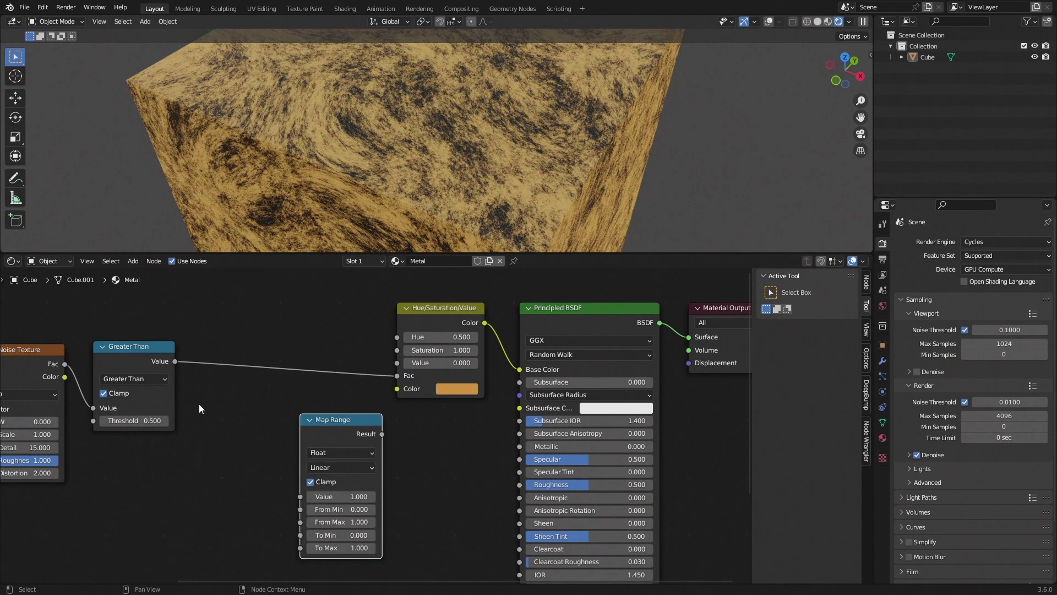
left_click_drag(176, 360, 307, 495)
scroll(319, 446, "down", 1, "shift")
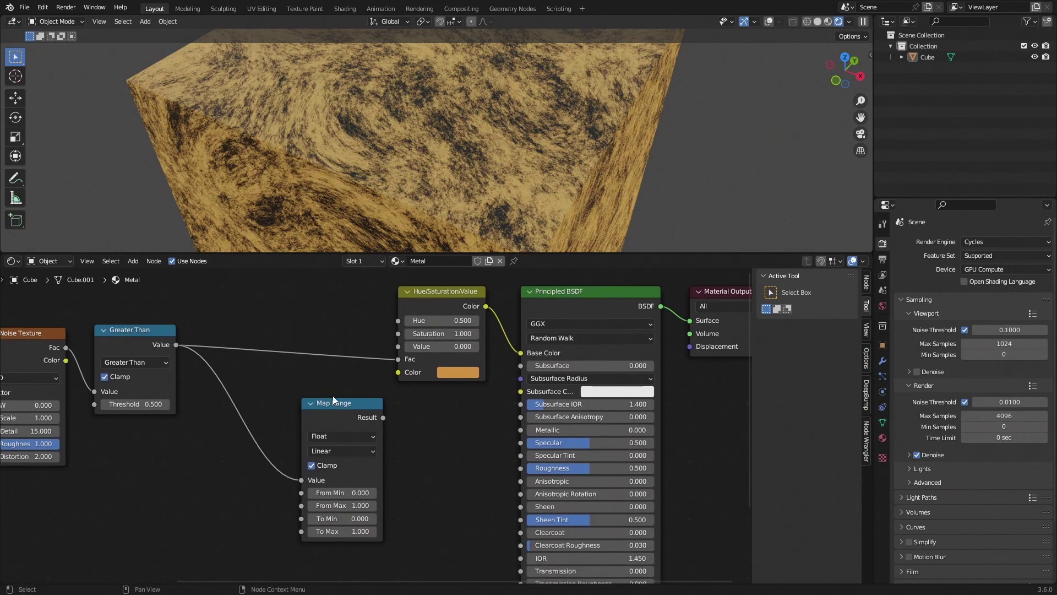
Step: Preview the Map Range output on the cube and invert the mask with To Min 1 and To Max 0
left_click(337, 407, "ctrl+shift")
left_click(130, 336, "ctrl+shift")
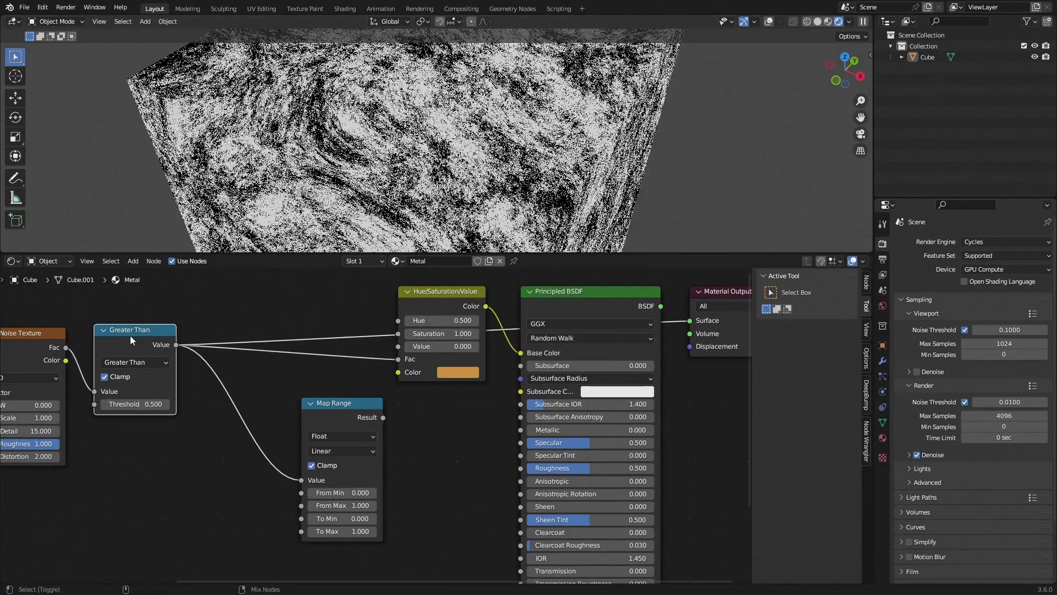
left_click(348, 432, "ctrl+shift")
scroll(333, 490, "up", 2)
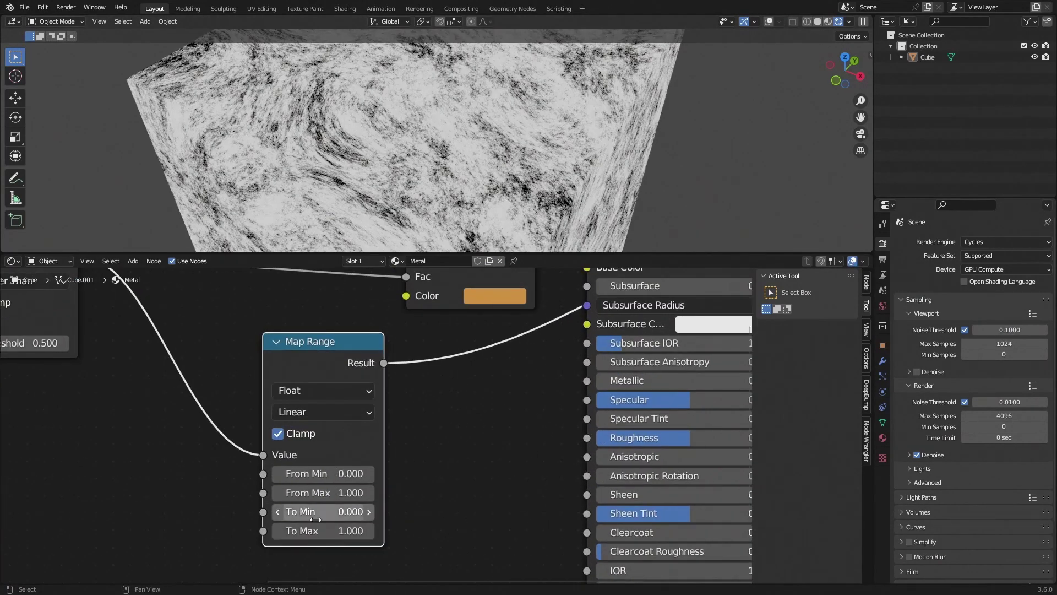
left_click(323, 512)
type("1")
key("Return")
left_click(325, 532)
type("0")
key("Return")
Step: Compare the Greater Than and Map Range previews on the cube and examine the Map Range values up close
middle_click_drag(156, 352, 199, 428)
scroll(200, 427, "down", 1)
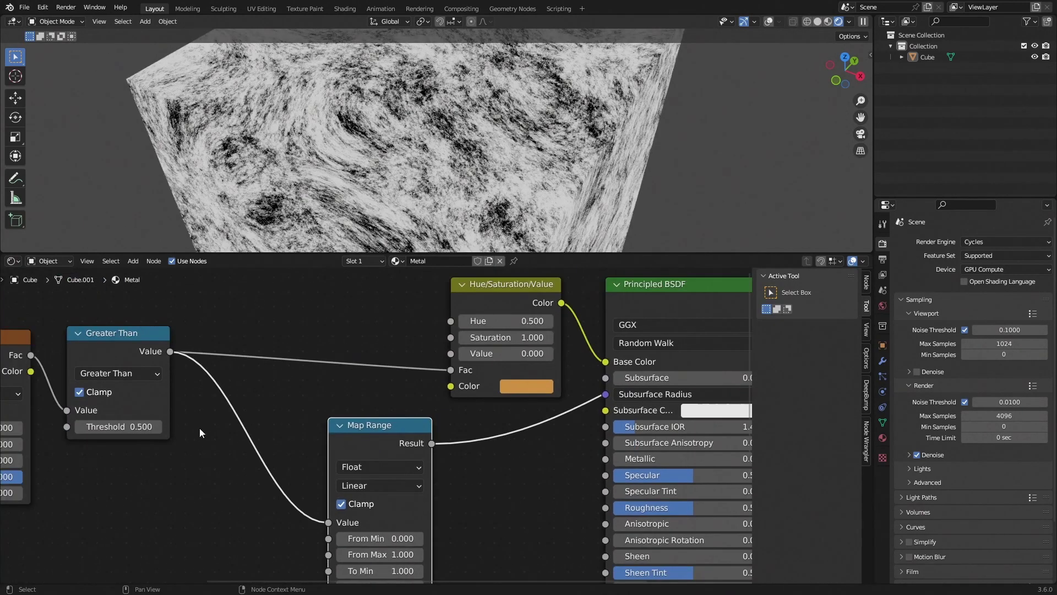
left_click(125, 335, "ctrl+shift")
left_click(385, 440, "ctrl+shift")
left_click(116, 336, "ctrl+shift")
left_click(379, 438, "ctrl+shift")
middle_click_drag(468, 508, 474, 388)
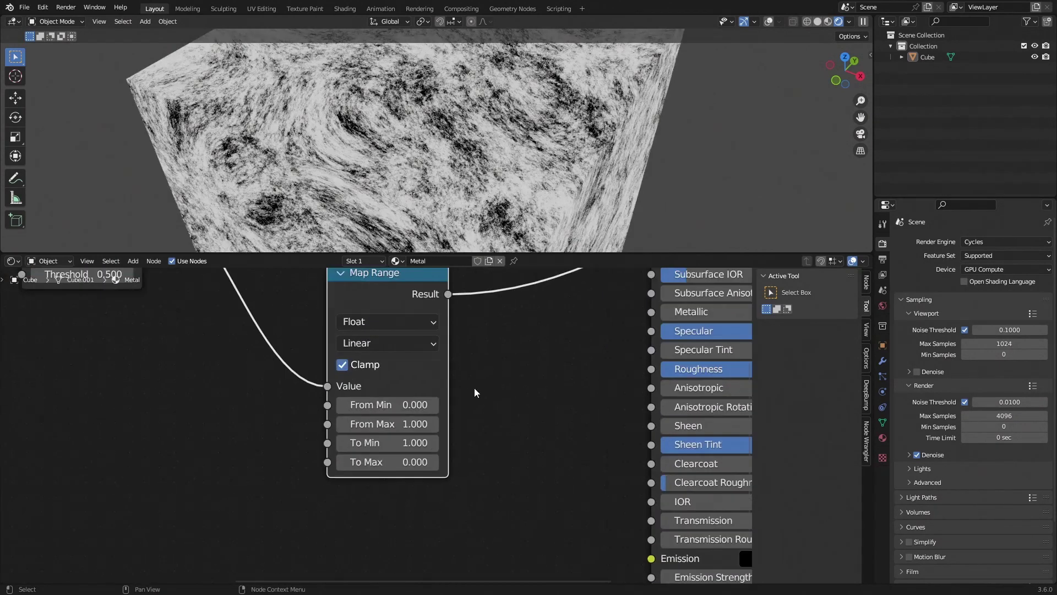
scroll(473, 451, "up", 3)
middle_click_drag(491, 432, 474, 468)
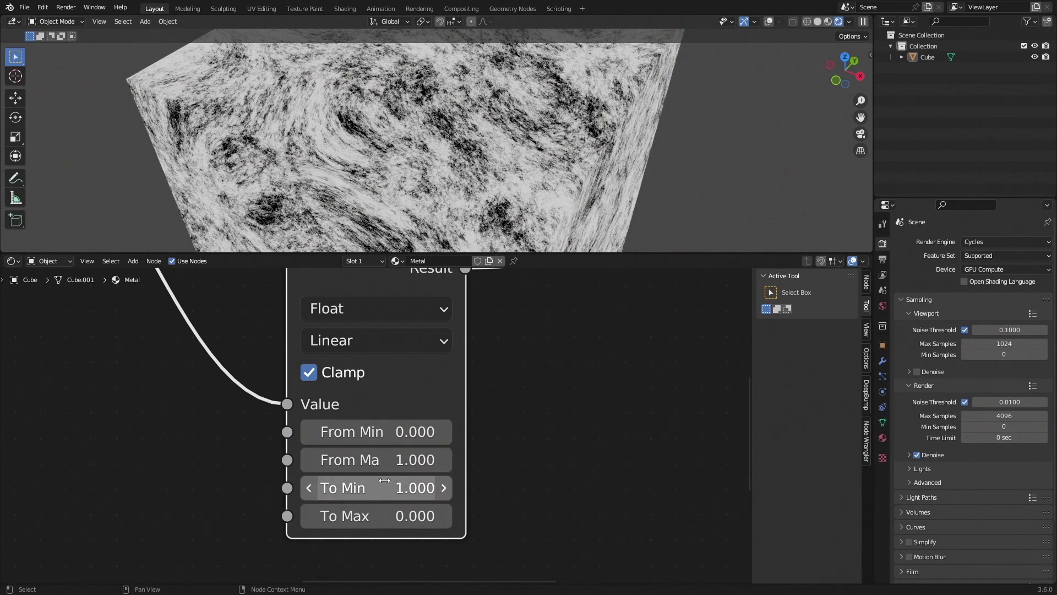
scroll(477, 372, "down", 3)
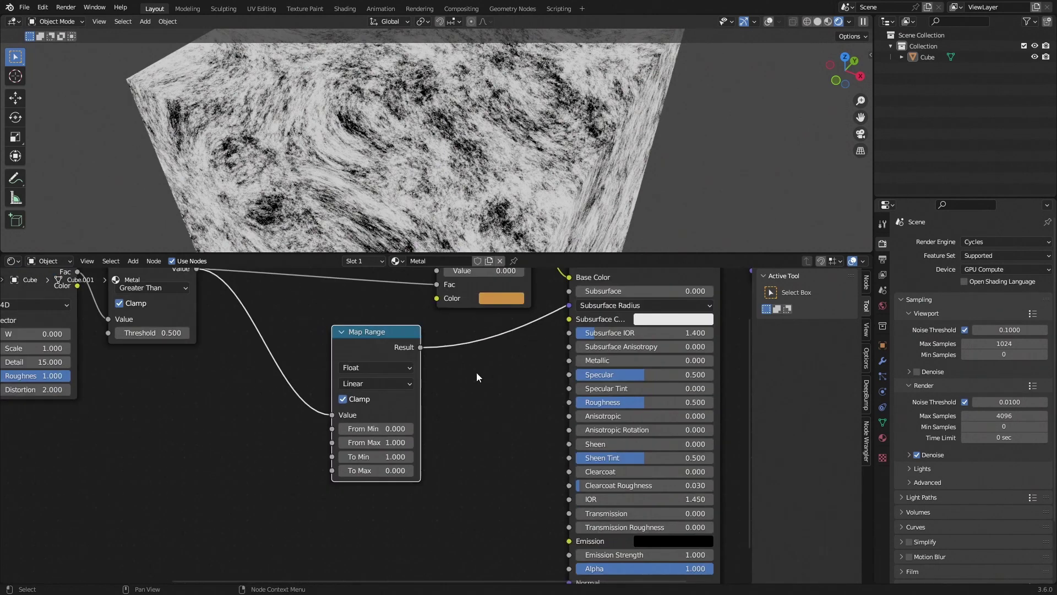
Step: Try a Color Ramp node below the Map Range with its black and white stops swapped, and delete it again
key("shift+a")
type("color")
key("Return")
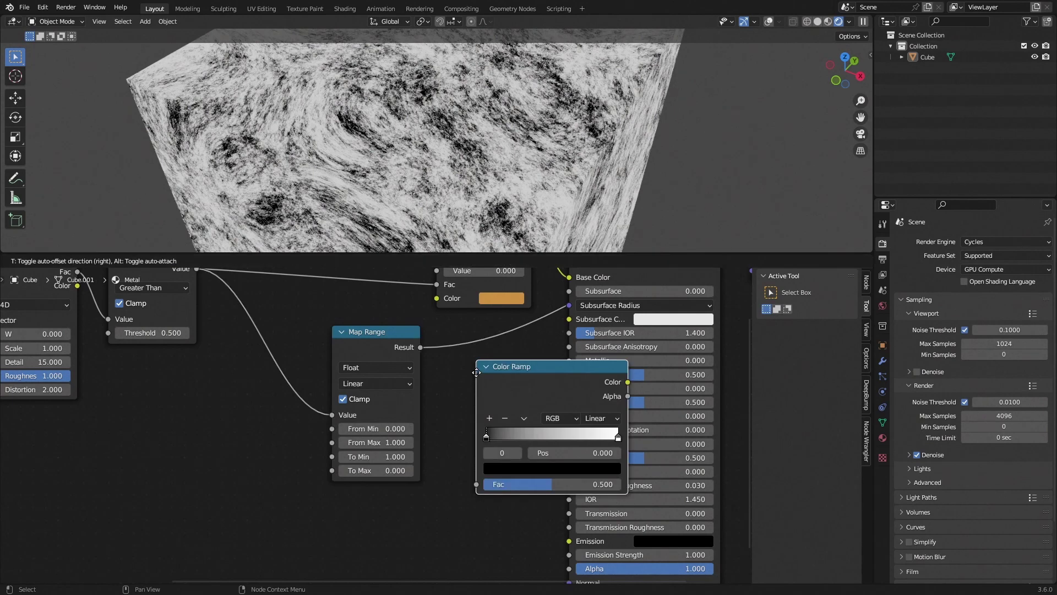
left_click(282, 515)
scroll(347, 375, "up", 2)
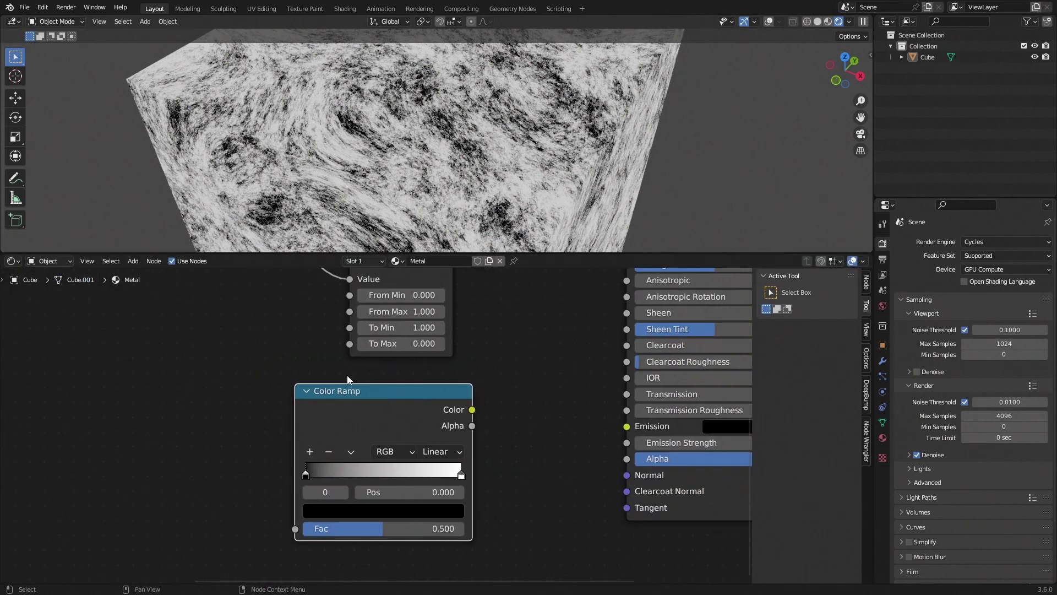
left_click(461, 476)
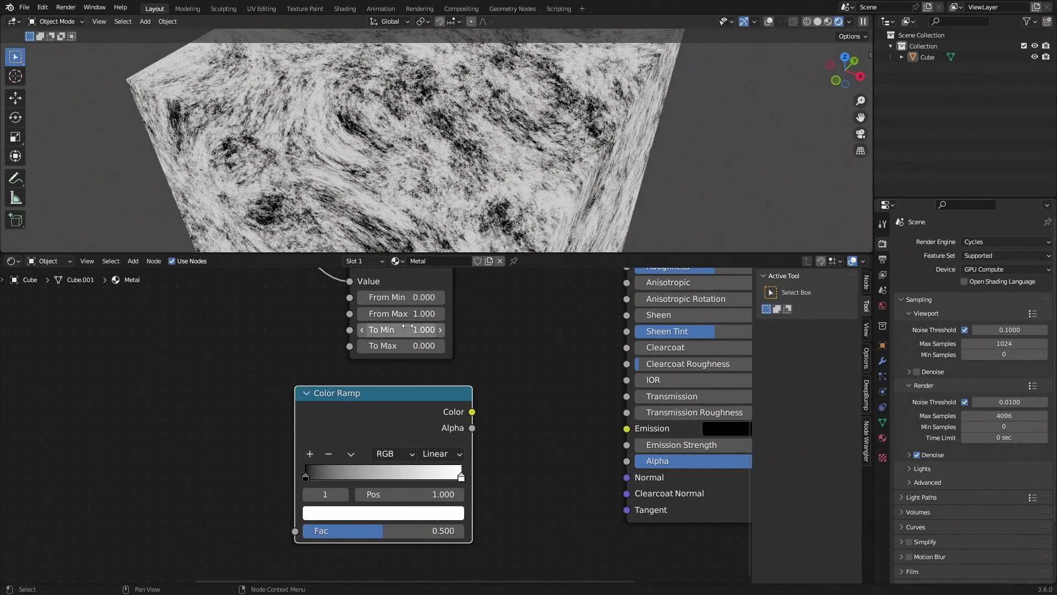
left_click_drag(461, 477, 518, 479)
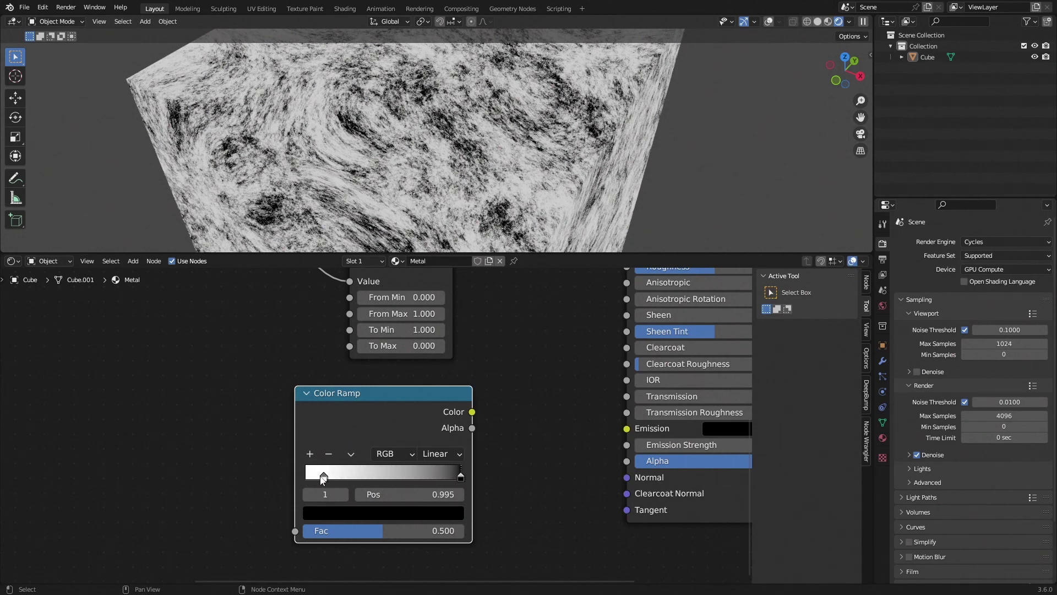
left_click_drag(324, 477, 269, 470)
left_click(463, 477)
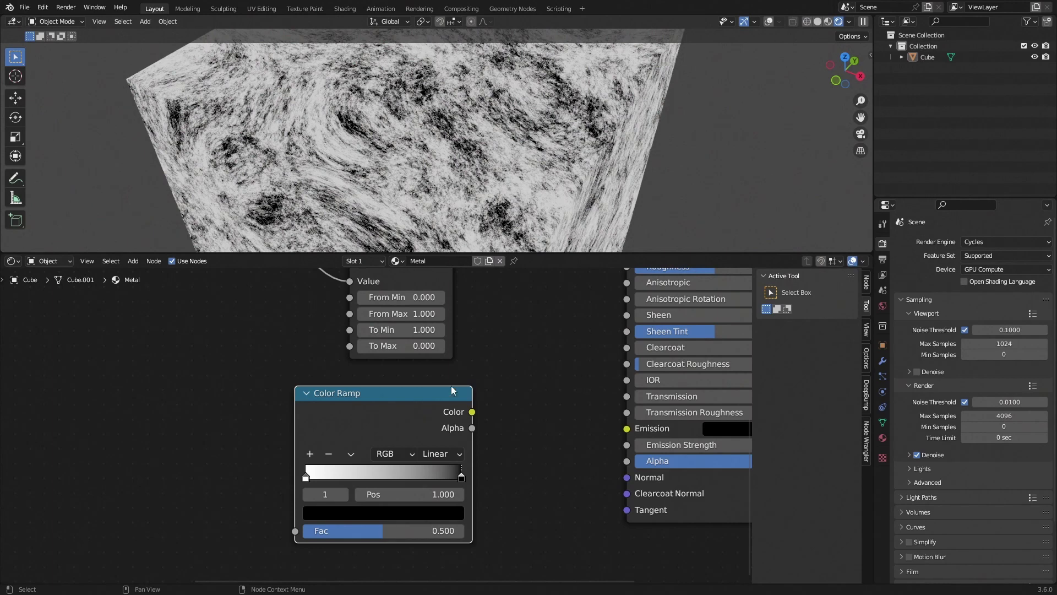
key("x")
middle_click_drag(437, 389, 441, 540)
scroll(425, 469, "up", 2)
middle_click_drag(436, 423, 430, 381)
scroll(431, 381, "up", 1)
left_click_drag(378, 438, 392, 438)
key("ctrl+z")
left_click_drag(299, 435, 231, 485)
key("Escape")
Step: Place the Map Range beside the Principled BSDF, connect its Result to Metallic and preview the full shader on the cube
scroll(432, 402, "down", 5)
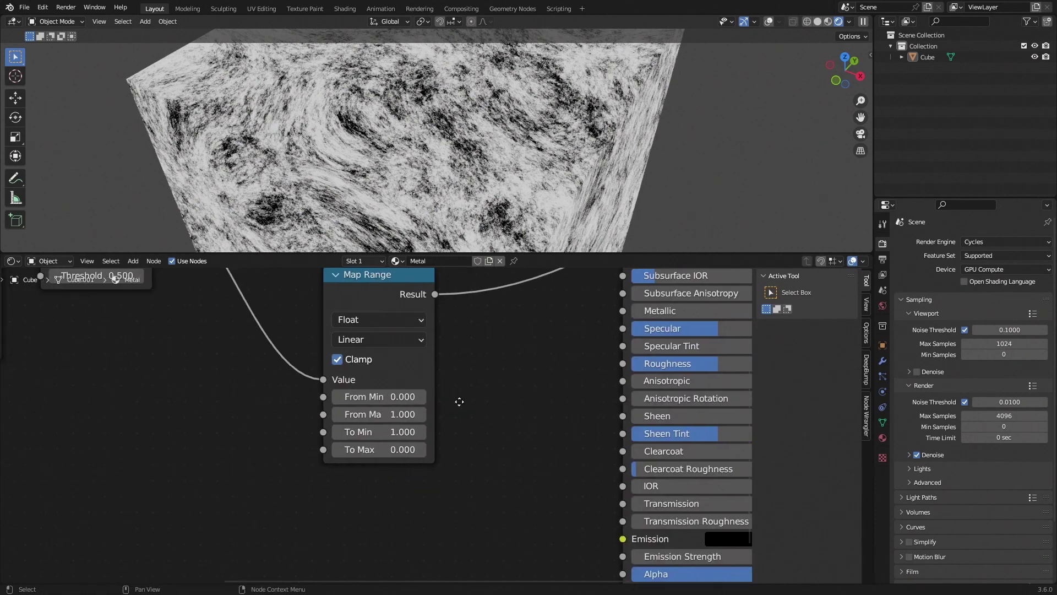
left_click_drag(341, 417, 438, 406)
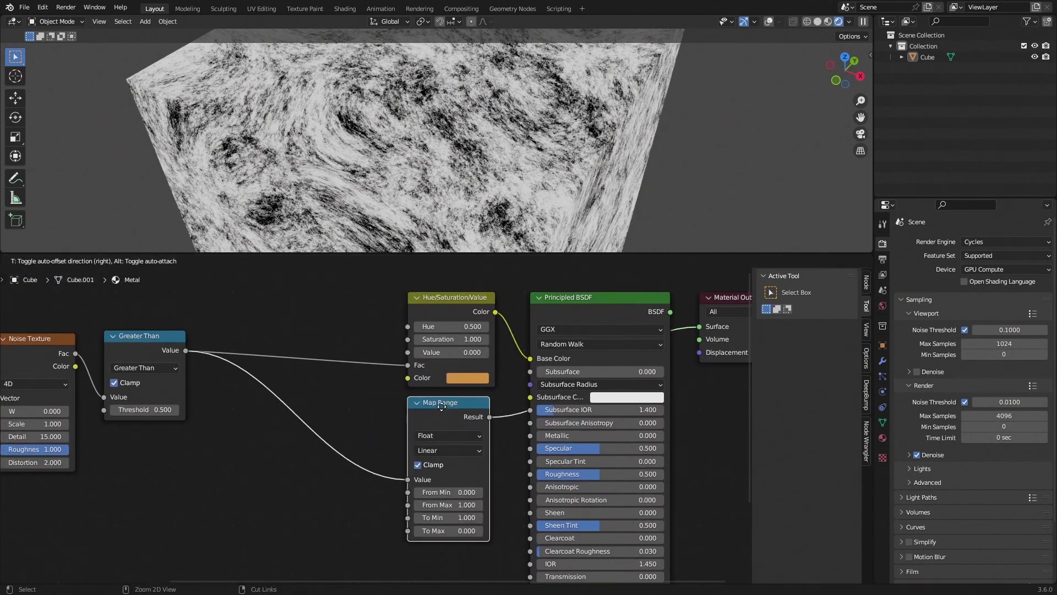
middle_click_drag(292, 457, 166, 476)
left_click_drag(364, 432, 406, 458)
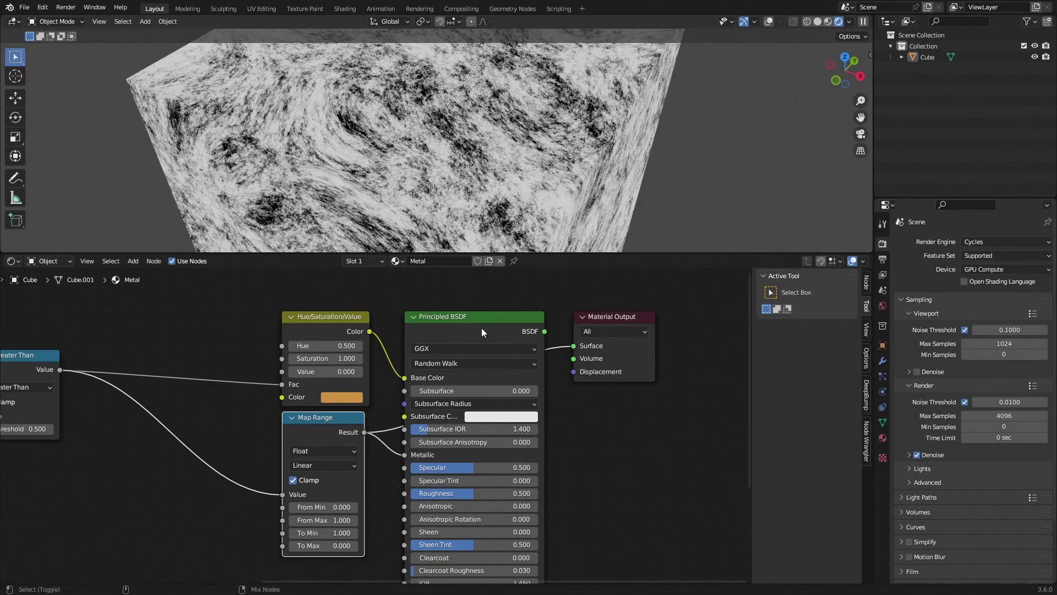
middle_click_drag(487, 239, 443, 230)
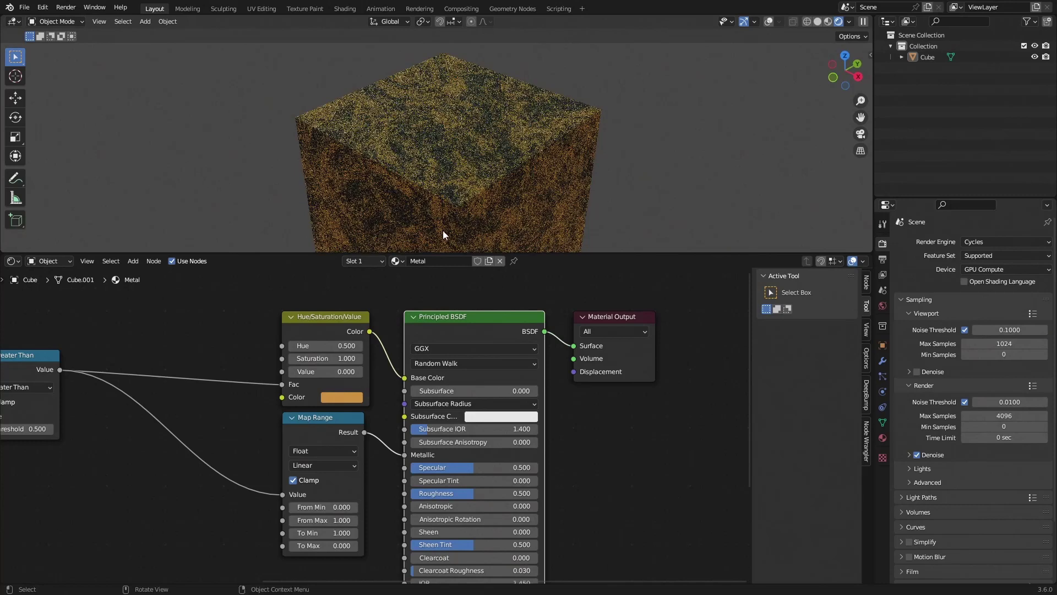
Step: Insert a Math node set to Subtract between the Map Range and the Metallic input, with a value of 0.065
left_click_drag(338, 432, 256, 436)
key("shift+a")
type("mat")
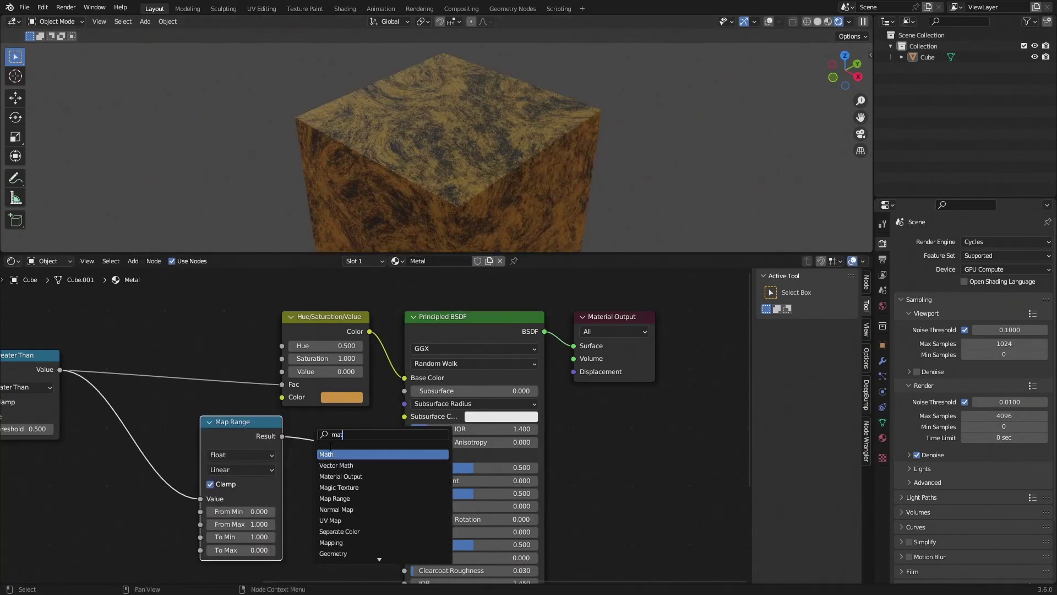
key("Return")
left_click(362, 450)
left_click(352, 313)
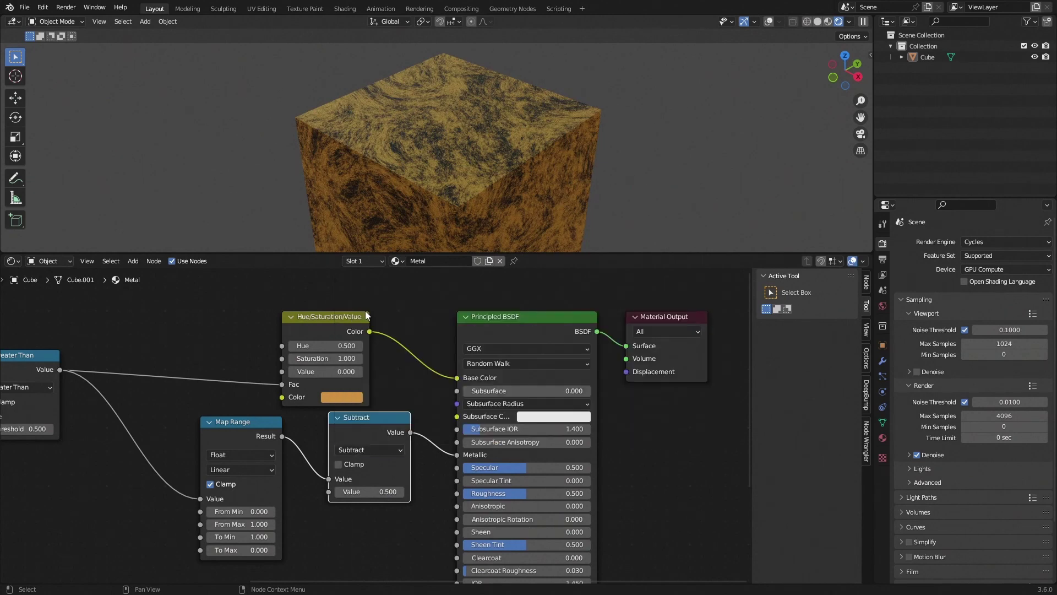
left_click_drag(388, 491, 322, 491, "shift")
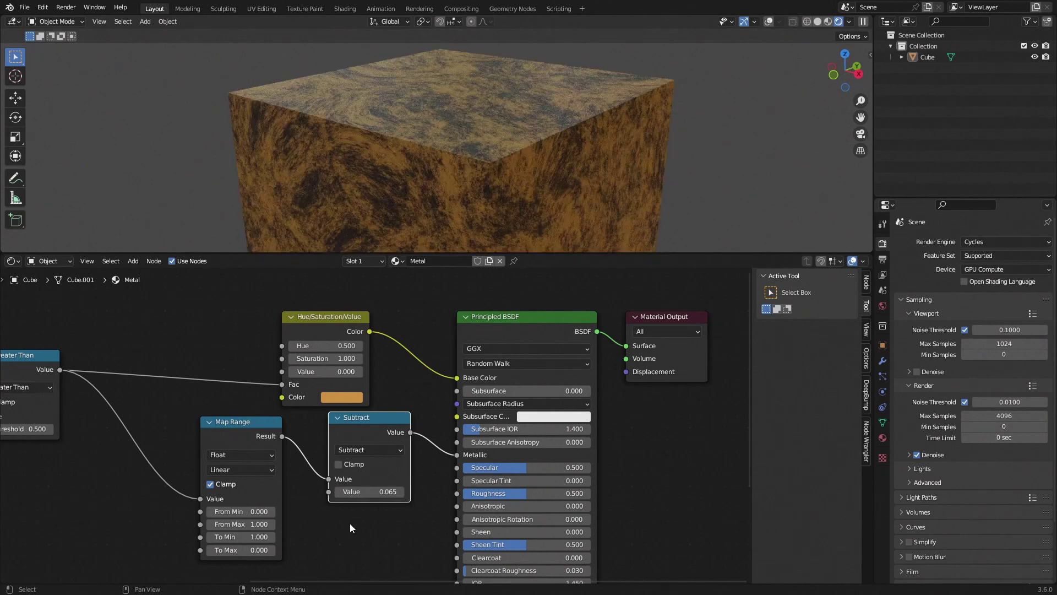
Step: Add a Math Add node below Subtract, fed by the Greater Than output, and connect its result to the Principled BSDF's Roughness
scroll(371, 524, "up", 3)
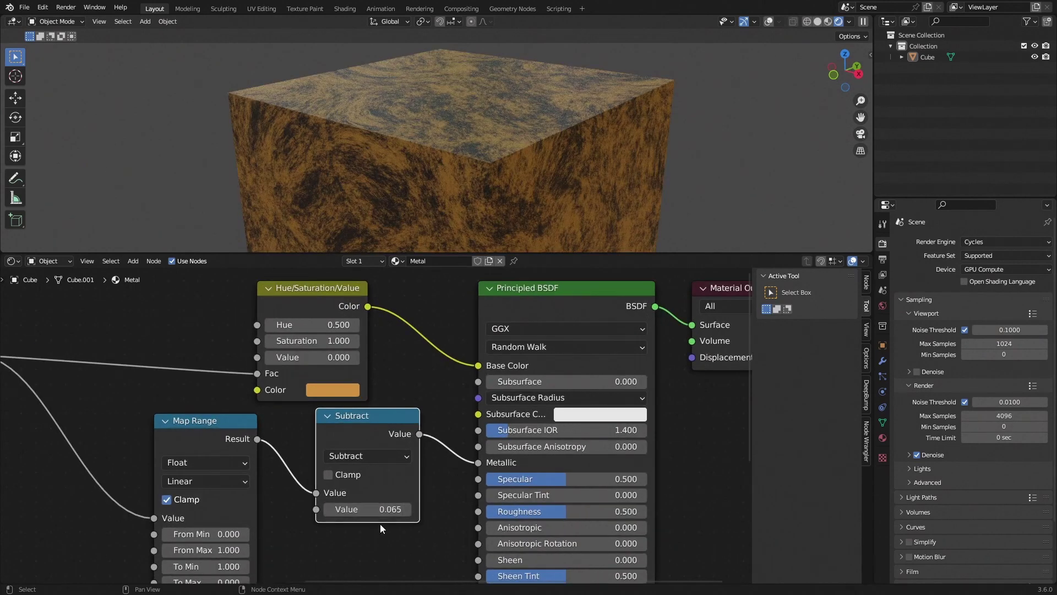
scroll(504, 134, "down", 4)
middle_click_drag(505, 134, 472, 155)
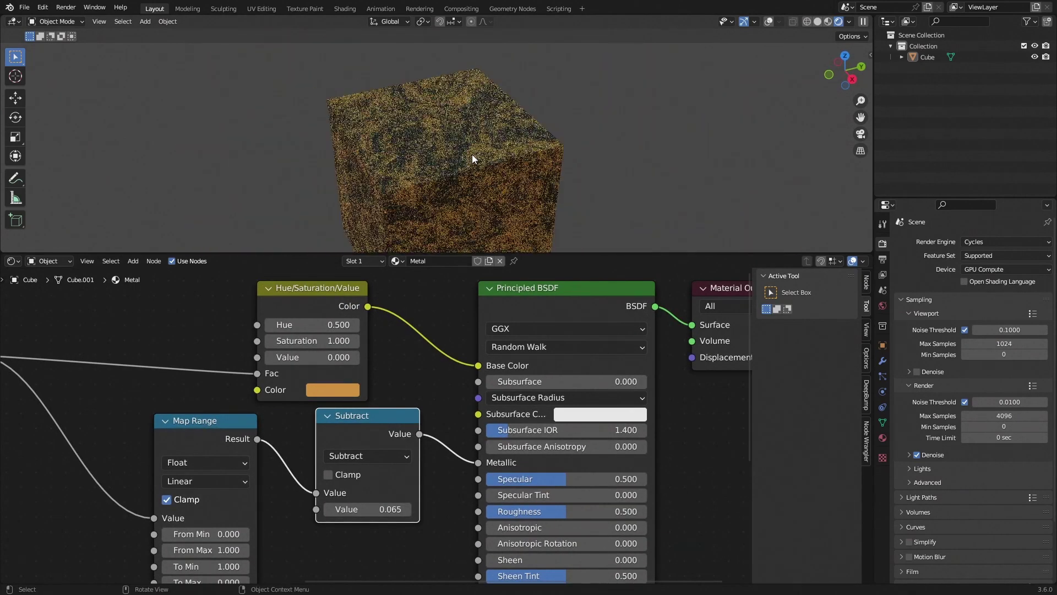
scroll(472, 154, "down", 3)
middle_click_drag(426, 201, 439, 187)
scroll(99, 480, "down", 3)
middle_click_drag(99, 480, 252, 409)
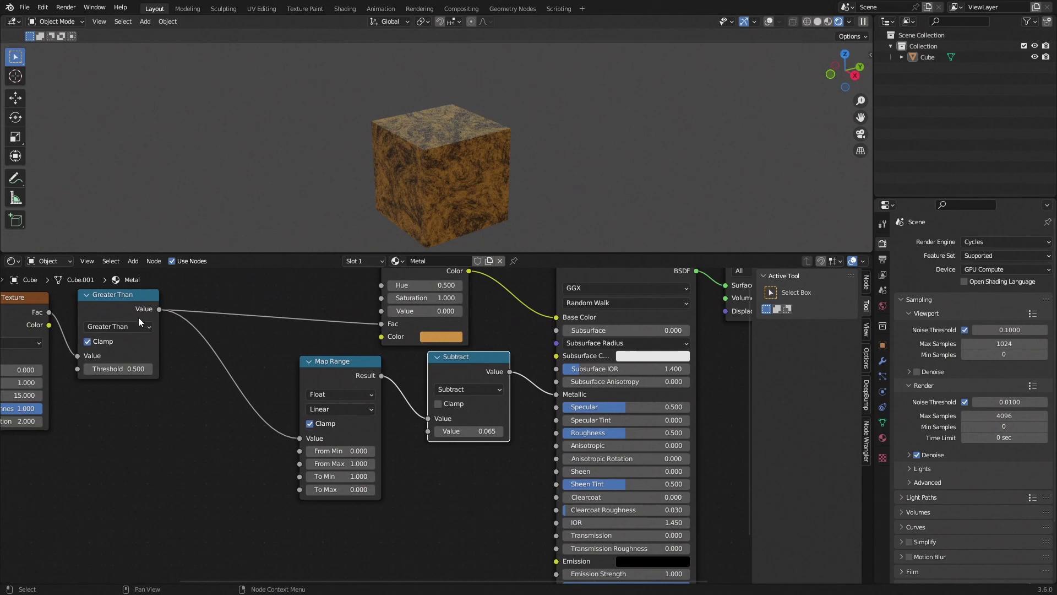
left_click_drag(159, 310, 300, 493)
type("math")
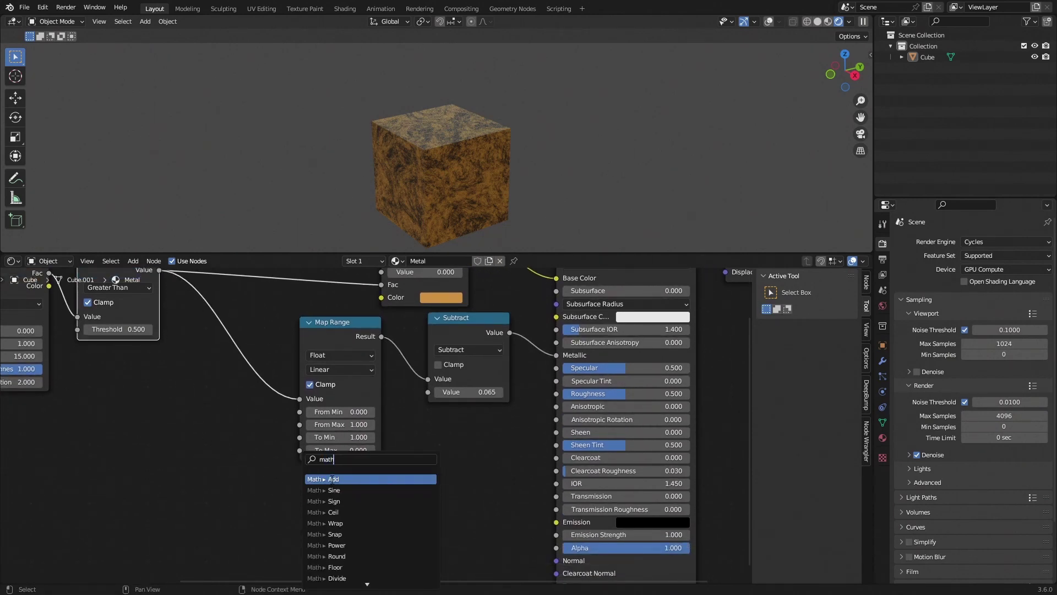
key("Return")
left_click(460, 408)
left_click_drag(509, 430, 564, 396)
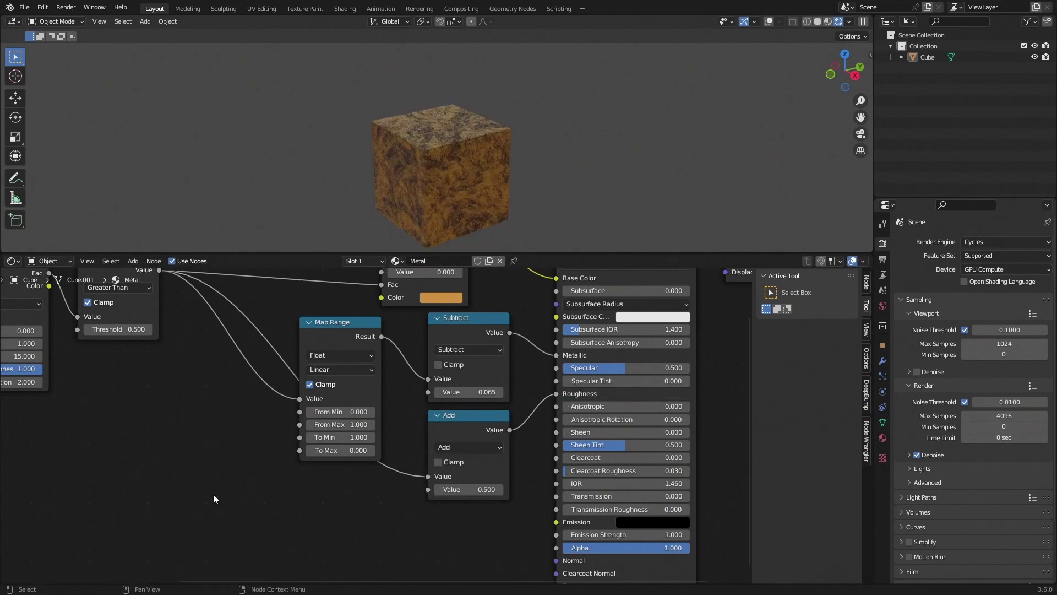
Step: Set the Add node's second value to 0.2
double_click(464, 488)
type("0.2")
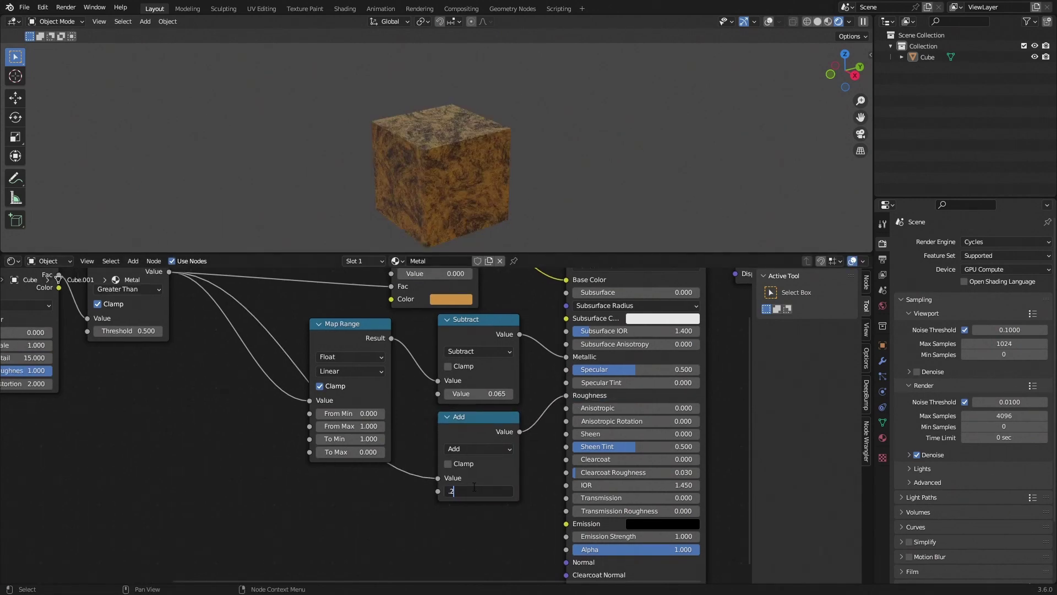
key("Return")
Step: Examine the metallic reflections and dark patches on the cube's faces from close up and further away
scroll(479, 173, "up", 6)
middle_click_drag(478, 176, 517, 91)
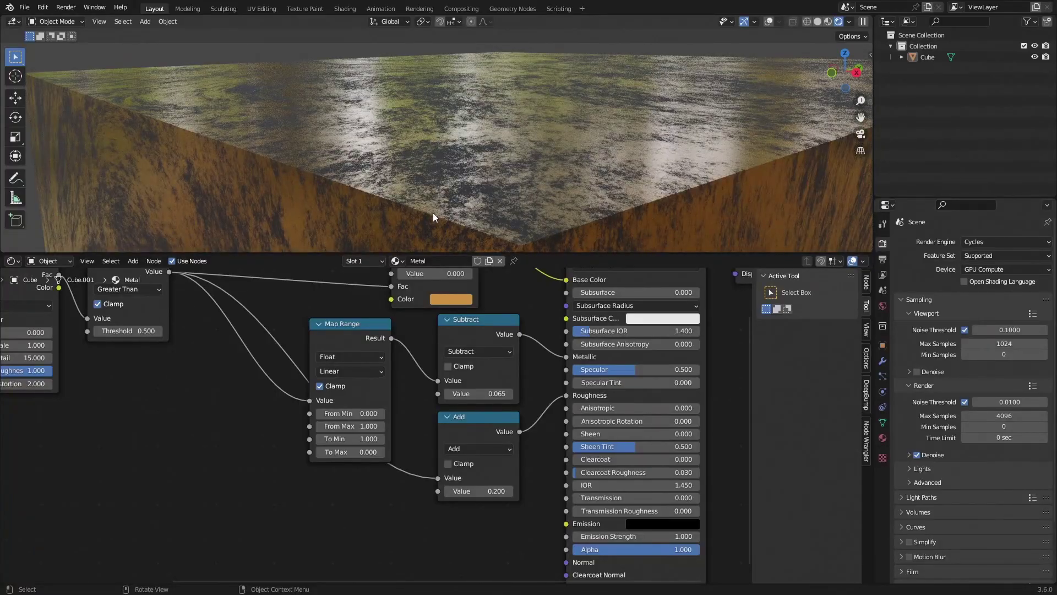
scroll(433, 212, "down", 6)
mouse_move(427, 164)
middle_mouse_down()
mouse_move(419, 181)
mouse_move(427, 149)
mouse_move(474, 182)
mouse_move(492, 214)
mouse_move(444, 176)
middle_mouse_up()
scroll(415, 172, "up", 6)
scroll(466, 110, "down", 5)
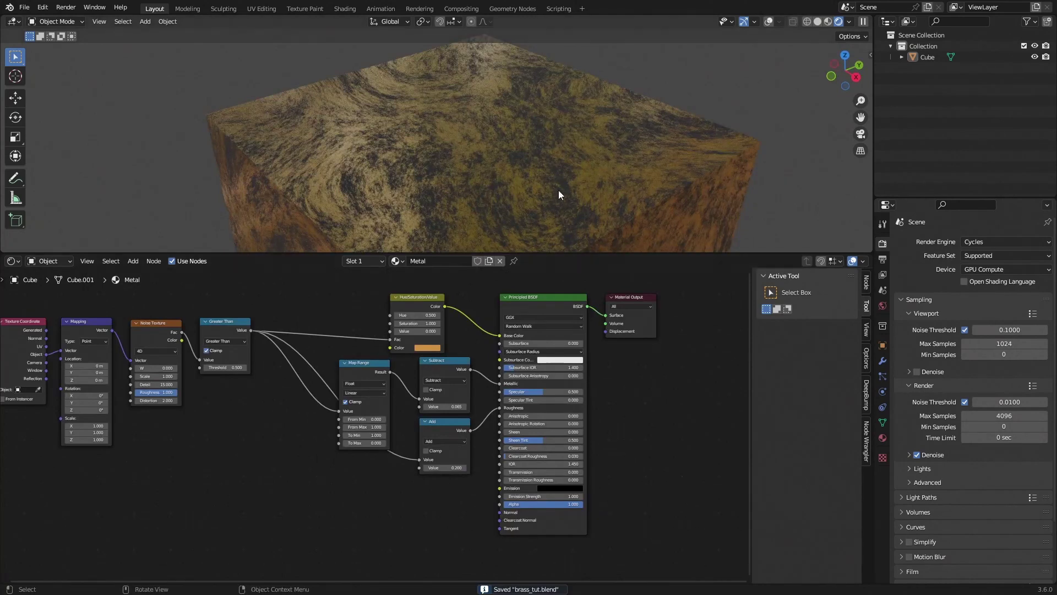
scroll(556, 190, "down", 3)
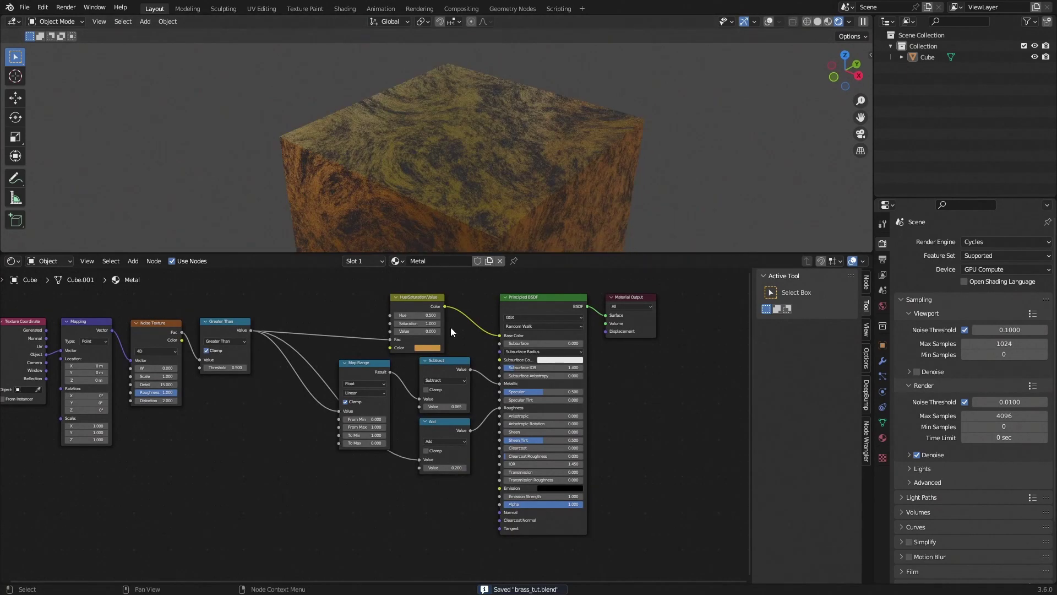
Step: Align the Hue/Saturation/Value node above the Subtract node and enable the fake user for the Metal material
left_click_drag(411, 299, 441, 298)
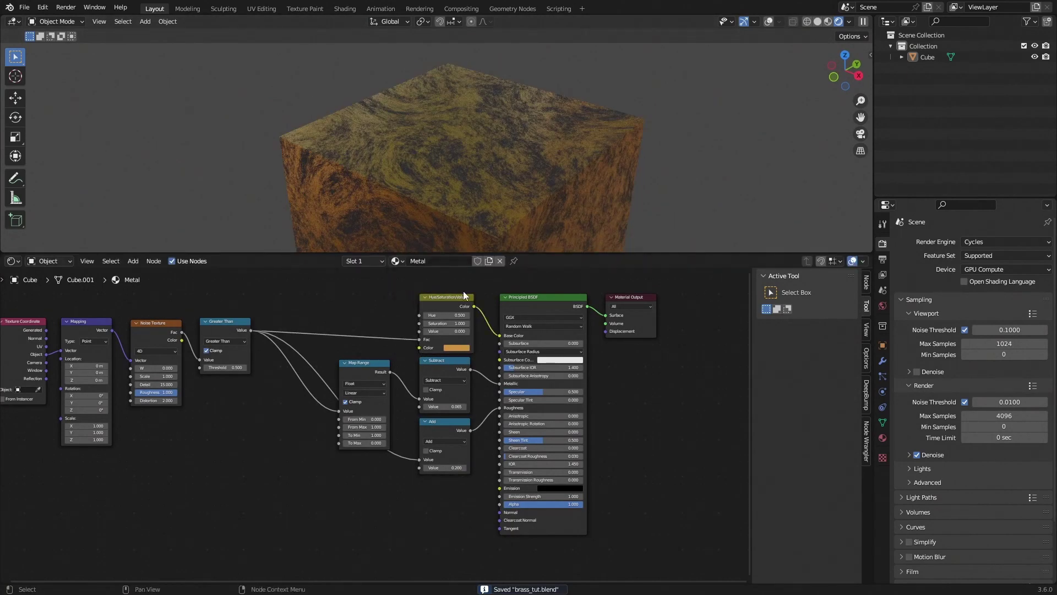
left_click(478, 260)
middle_click_drag(535, 180, 388, 143)
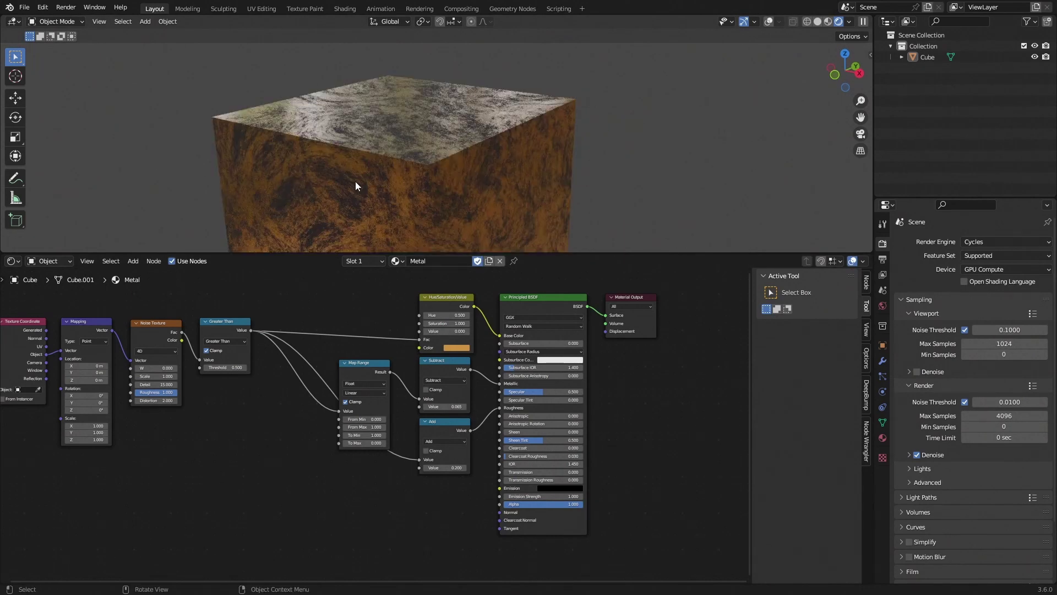
middle_click_drag(493, 301, 461, 320)
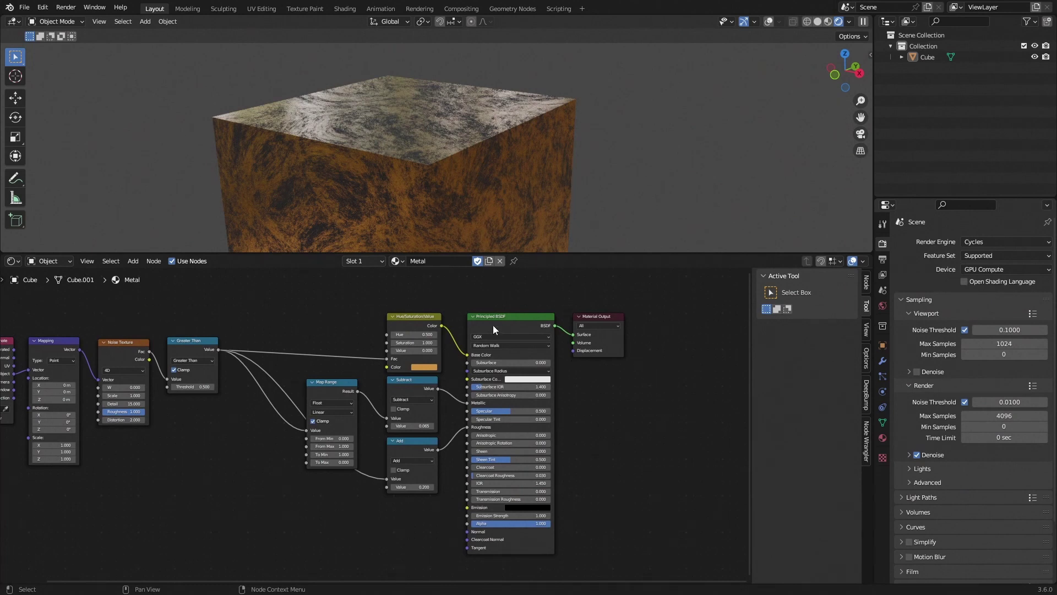
middle_click_drag(370, 474, 367, 384)
key("shift+a")
left_click(367, 384)
type("no")
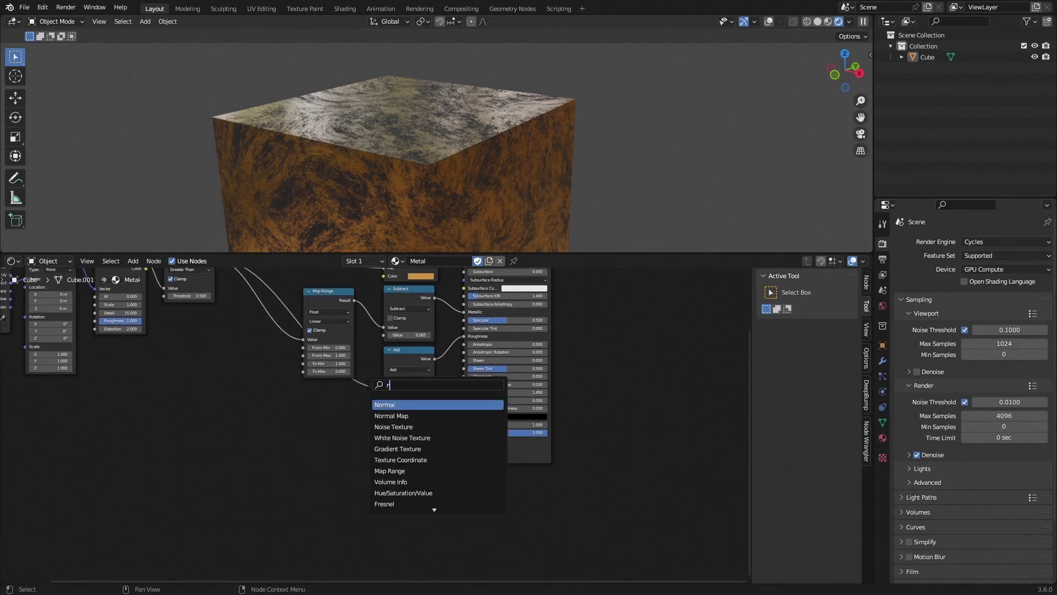
key("Return")
key("Escape")
Step: Add a Bump node below the Add node and connect its Normal output to the Principled BSDF's Normal input
key("shift+a")
left_click(419, 430)
type("bu")
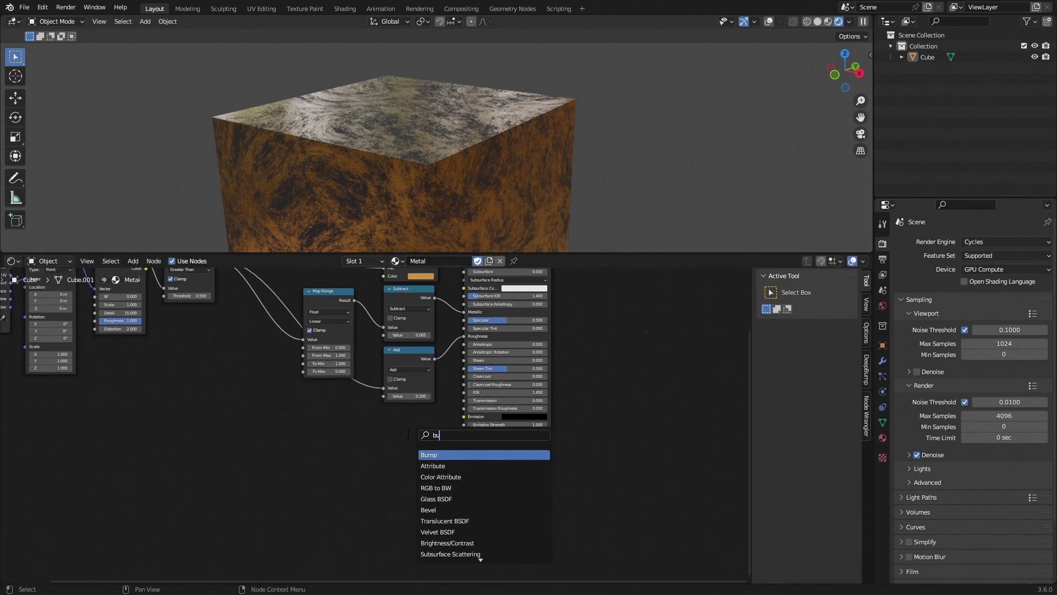
key("Return")
left_click(377, 418)
left_click_drag(434, 425, 465, 440)
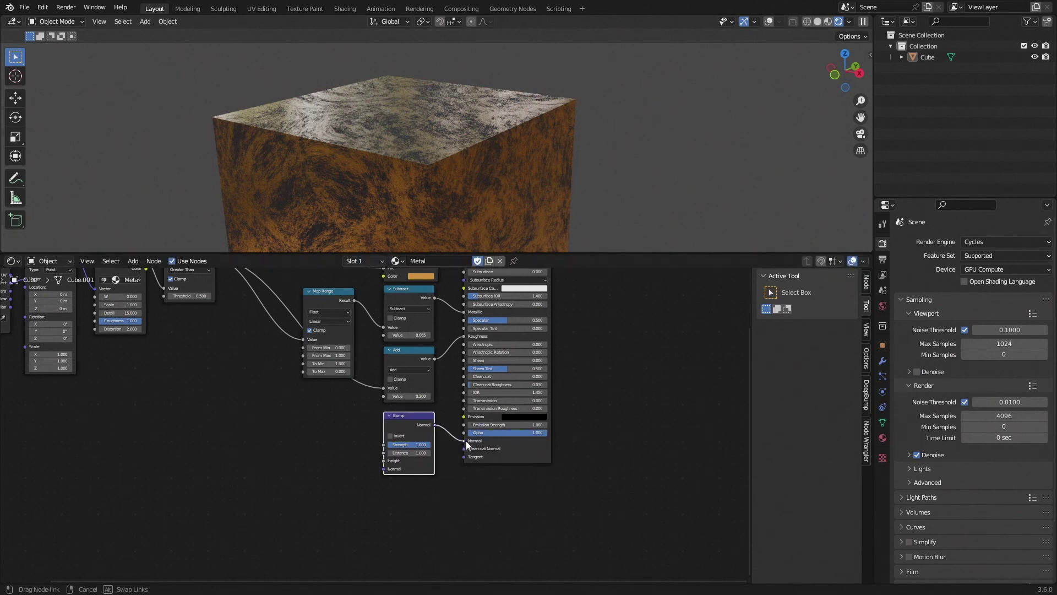
Step: Connect the Greater Than node's Value output to the Bump node's Height input
middle_click_drag(296, 392, 303, 412)
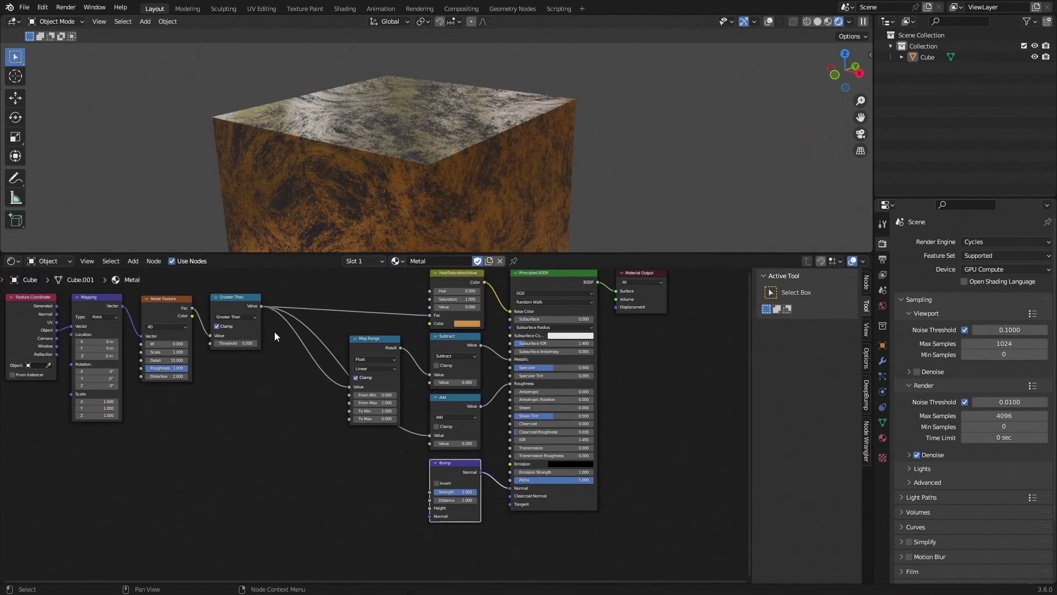
left_click_drag(261, 306, 418, 512)
left_click_drag(433, 516, 430, 508)
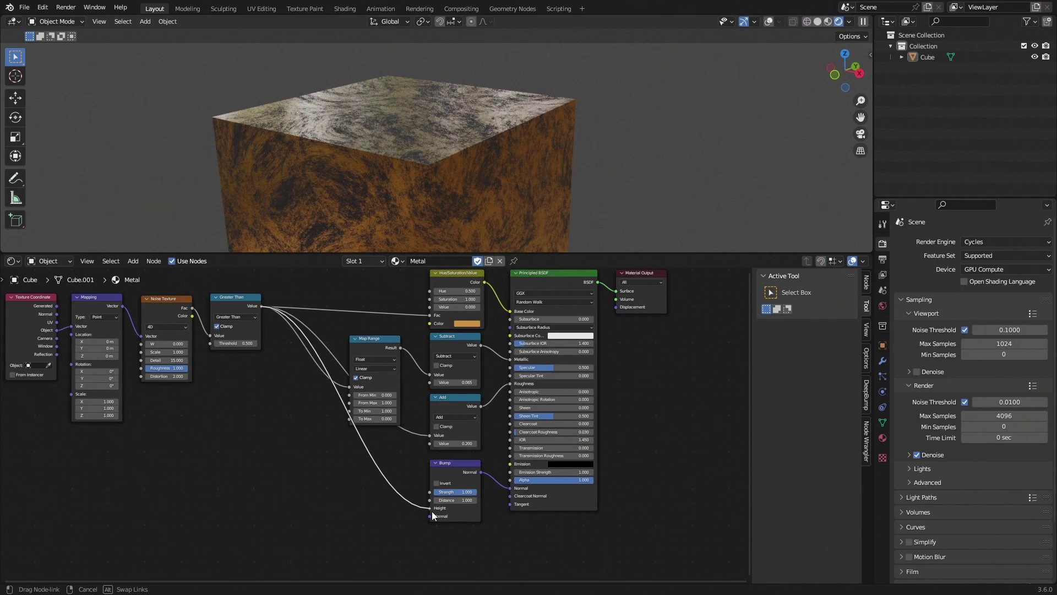
Step: Enable Invert on the Bump node and check the effect on the cube from several angles
scroll(471, 161, "up", 5)
mouse_move(463, 173)
middle_mouse_down()
mouse_move(443, 202)
mouse_move(458, 179)
middle_mouse_up()
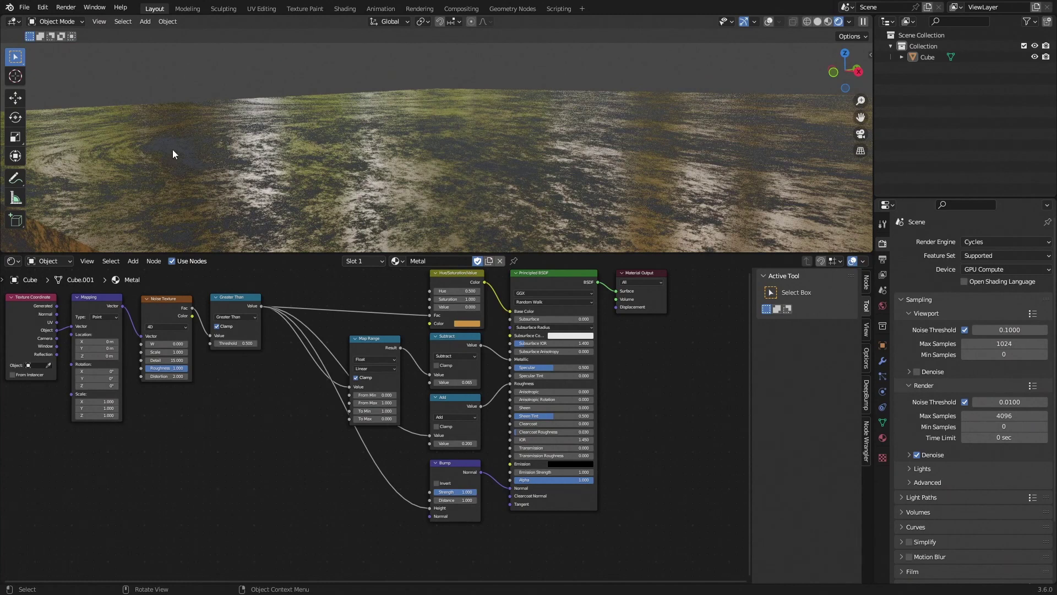
scroll(329, 517, "up", 6)
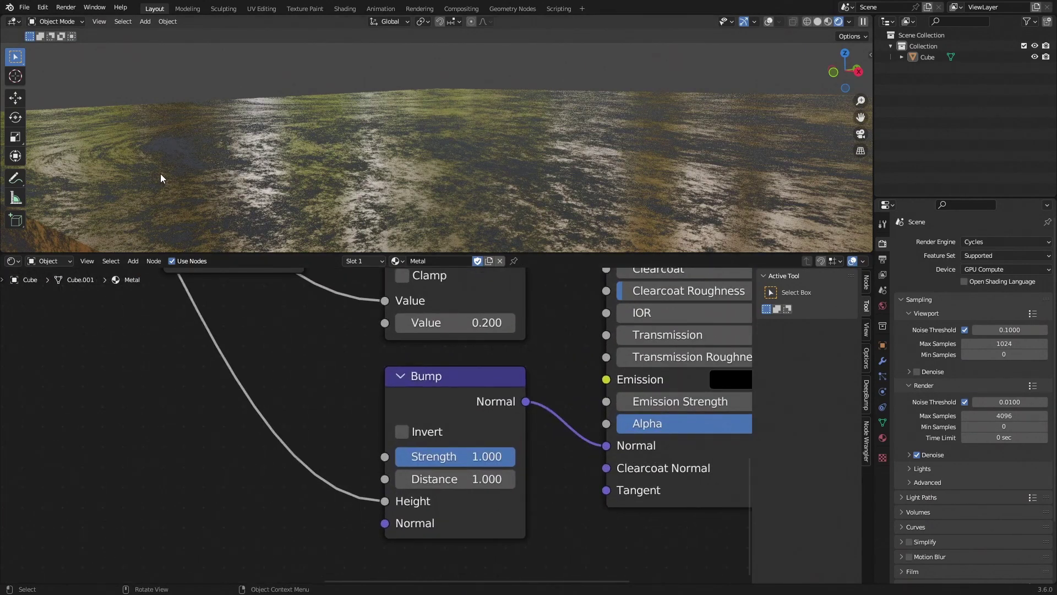
left_click(409, 435)
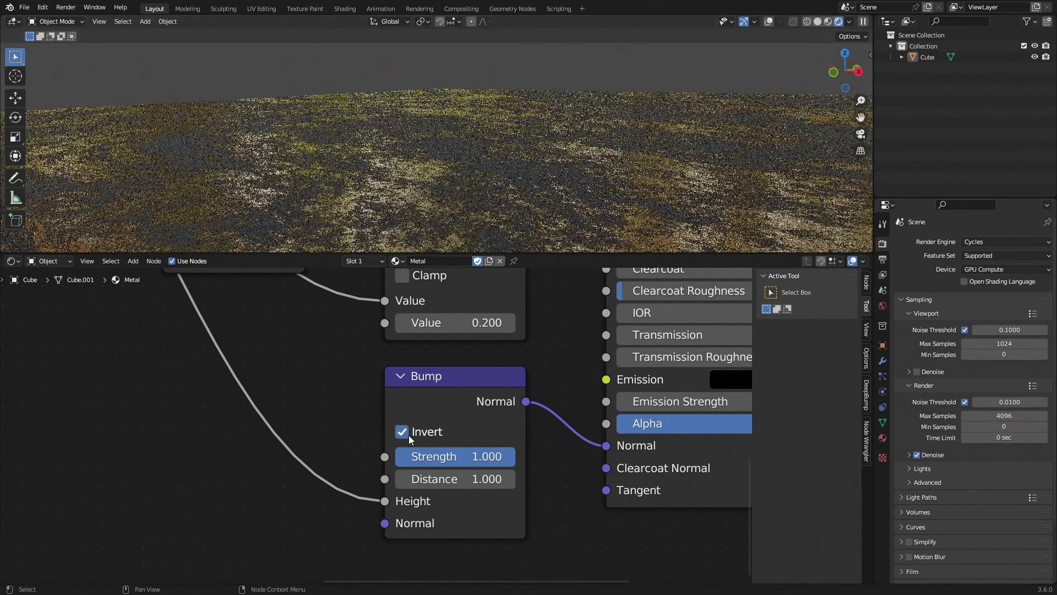
scroll(470, 185, "down", 4)
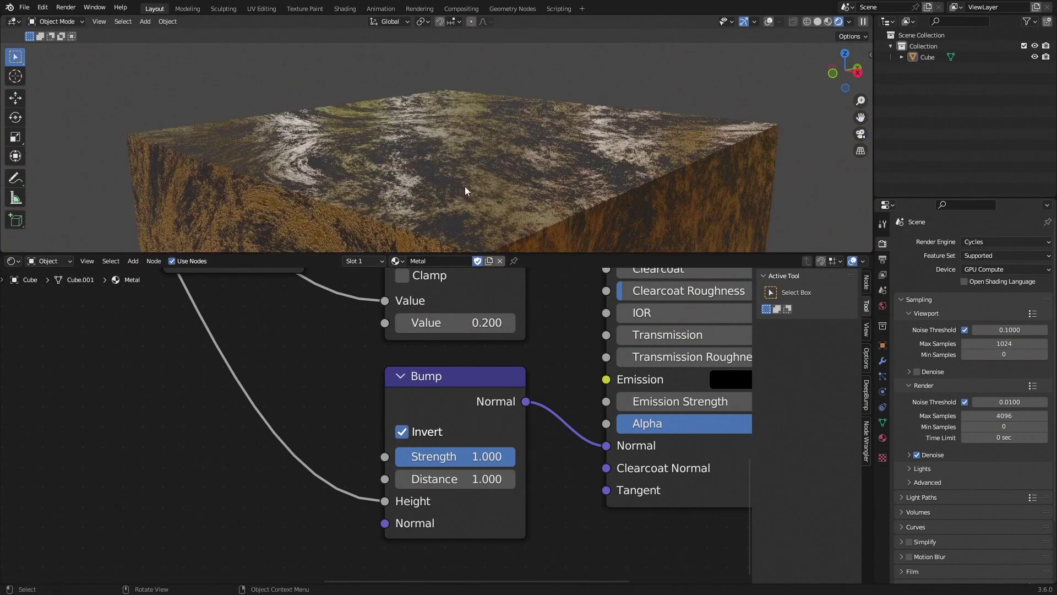
middle_click_drag(464, 177, 462, 218)
scroll(457, 163, "down", 5)
scroll(452, 181, "up", 3)
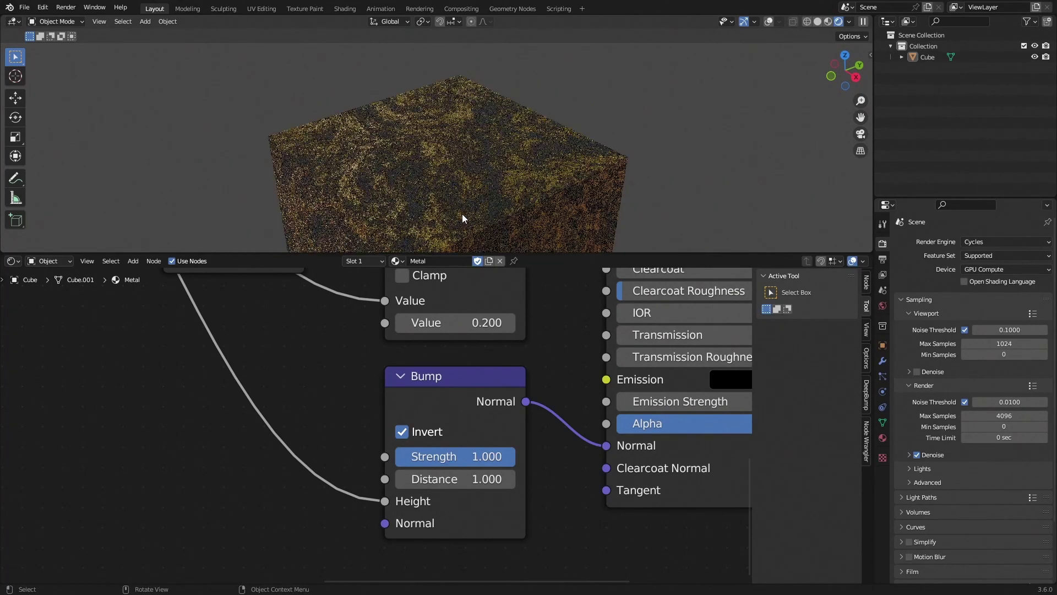
scroll(320, 394, "down", 7)
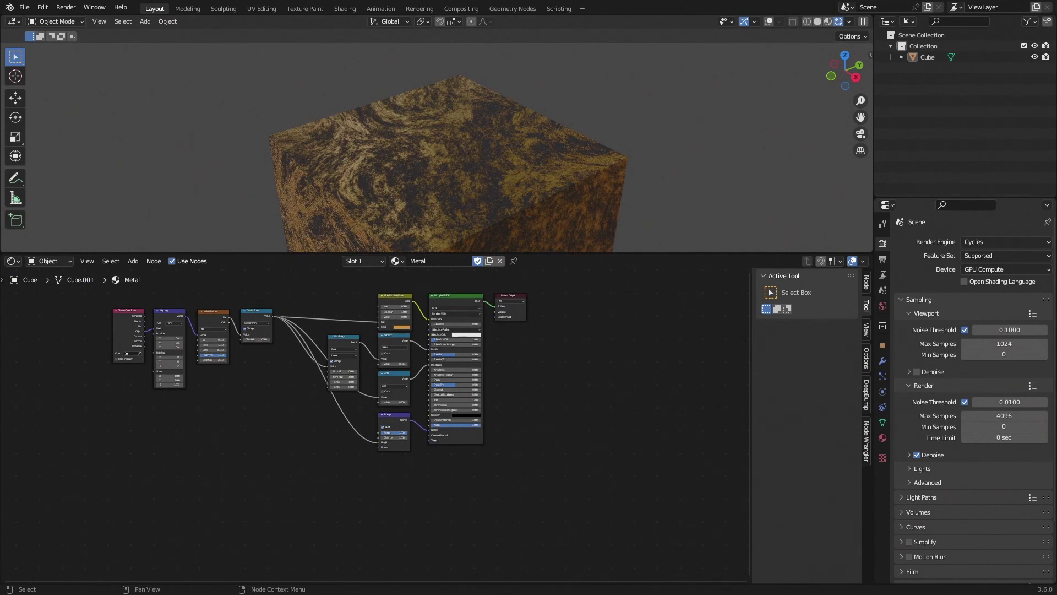
middle_click_drag(447, 216, 467, 172)
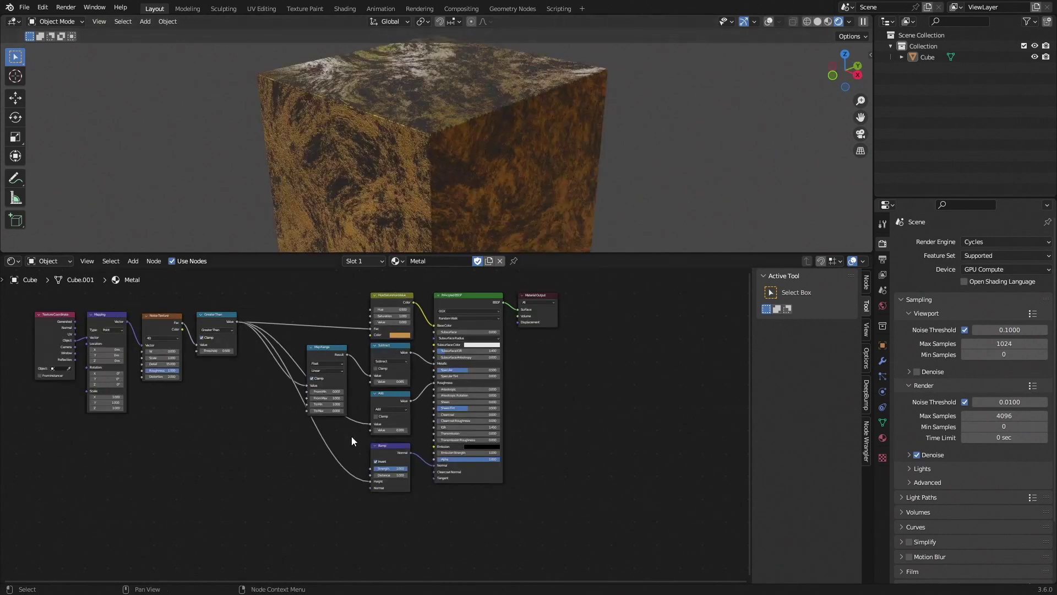
Step: Join all nodes except the Material Output into a frame and move it well away from the Material Output
scroll(461, 512, "down", 3)
left_click_drag(471, 512, 68, 314)
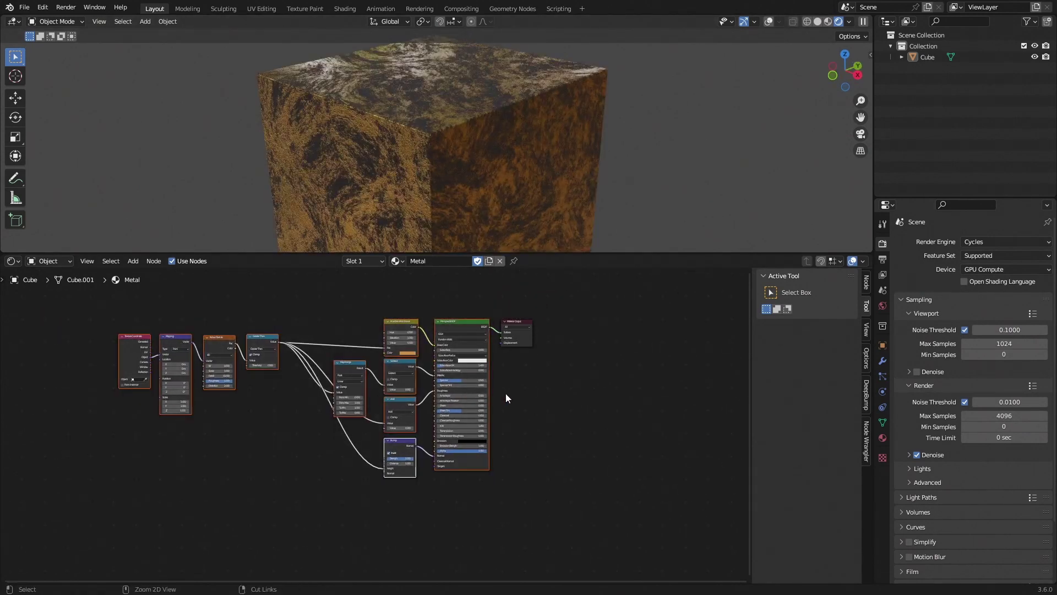
key("ctrl+j")
left_click_drag(309, 314, 139, 291)
middle_click_drag(139, 291, 255, 375)
left_click_drag(255, 375, 73, 294)
middle_click_drag(385, 440, 545, 474)
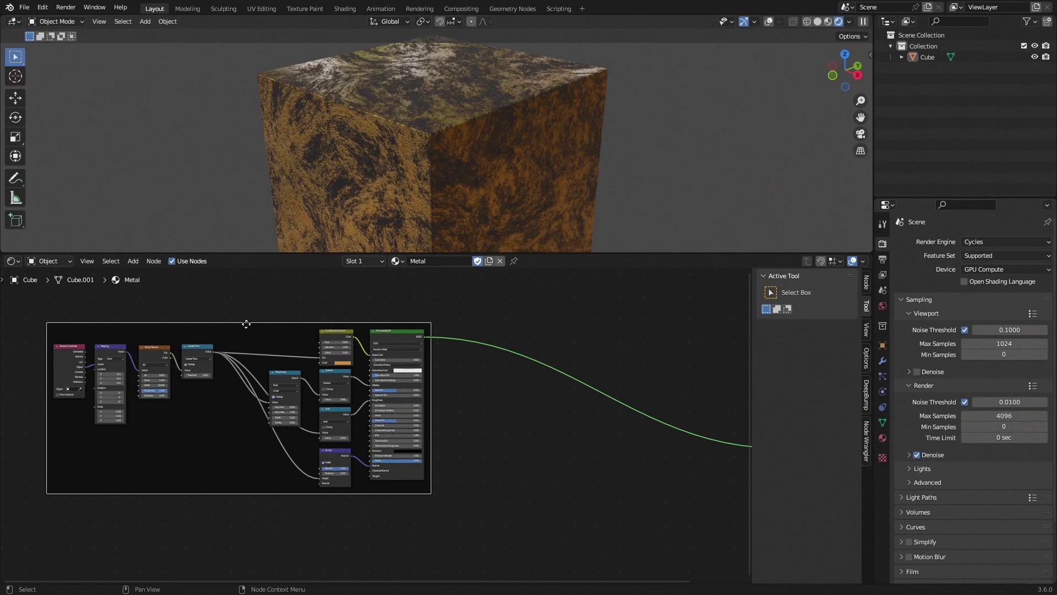
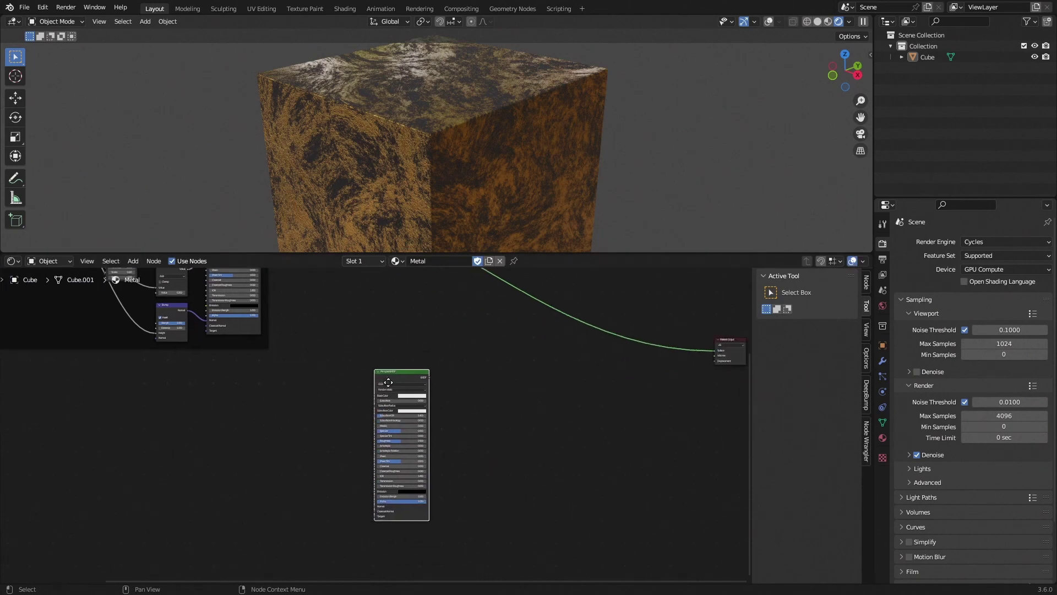
Step: Place the new Principled BSDF beside the Material Output, connected to its Surface input, and save the file
left_click_drag(384, 363, 604, 384)
middle_click_drag(604, 383, 446, 414)
scroll(423, 419, "up", 2)
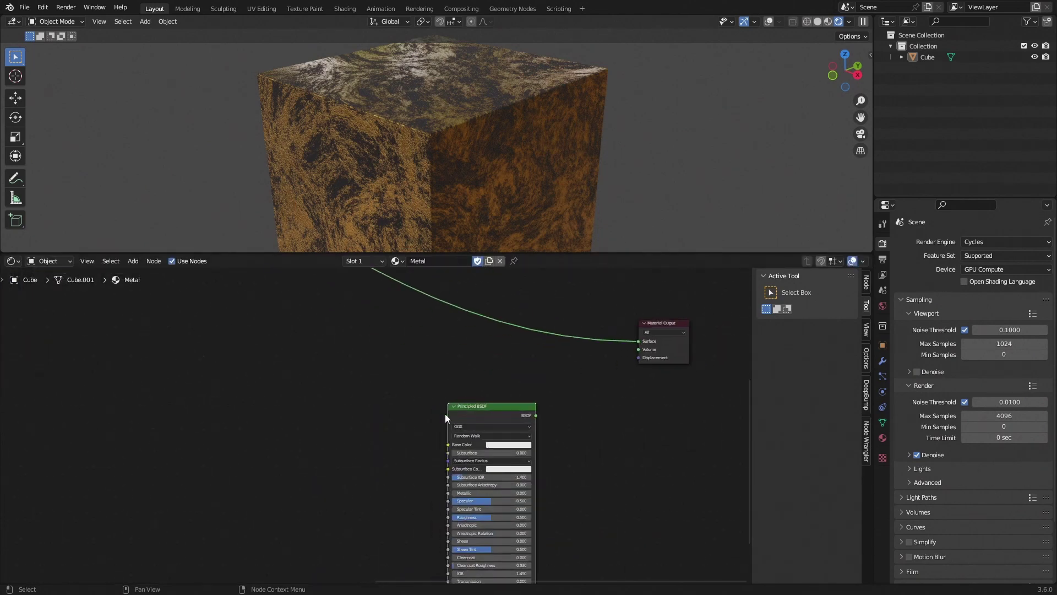
left_click(487, 414, "ctrl+shift")
left_click_drag(487, 414, 497, 353)
key("ctrl+s")
scroll(498, 353, "up", 1)
middle_click_drag(498, 352, 322, 343)
left_click_drag(321, 343, 420, 306)
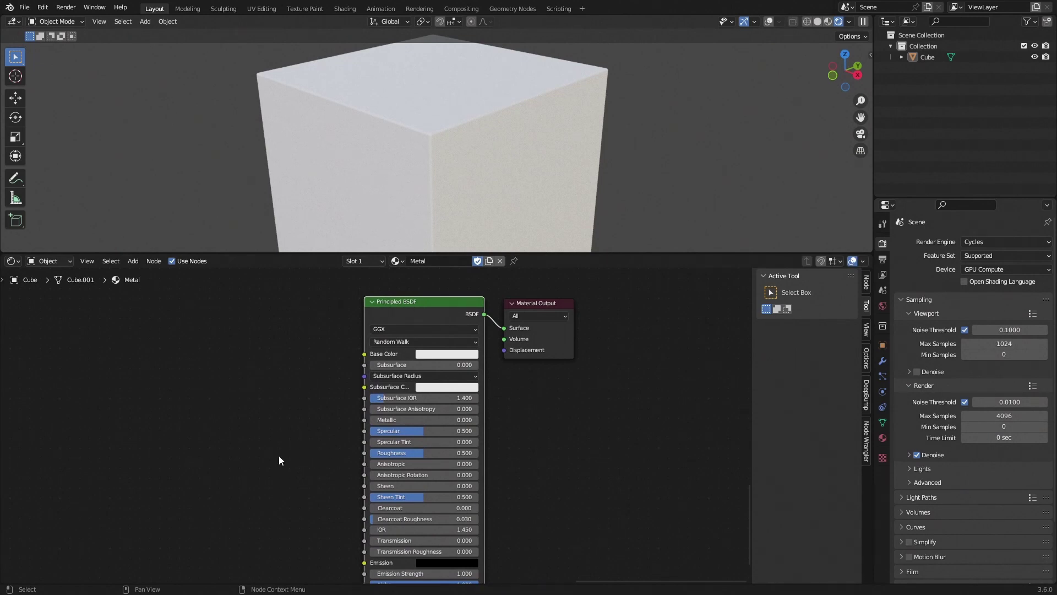
Step: Add a Musgrave Texture node set to 4D with Detail 15 and Dimension 0.1
scroll(273, 448, "up", 3)
key("shift+a")
type("m")
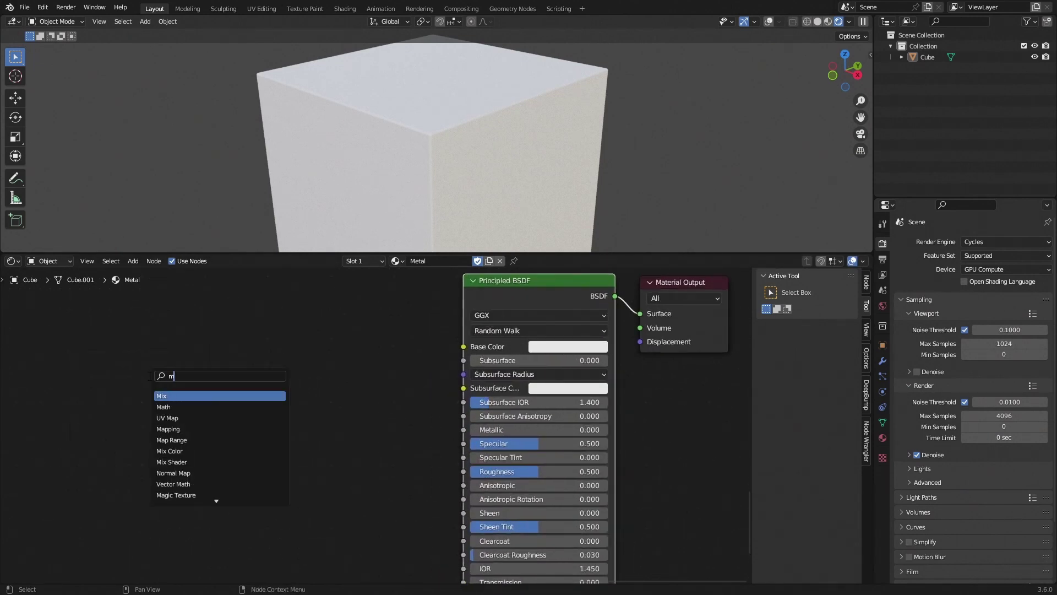
type("us")
key("Return")
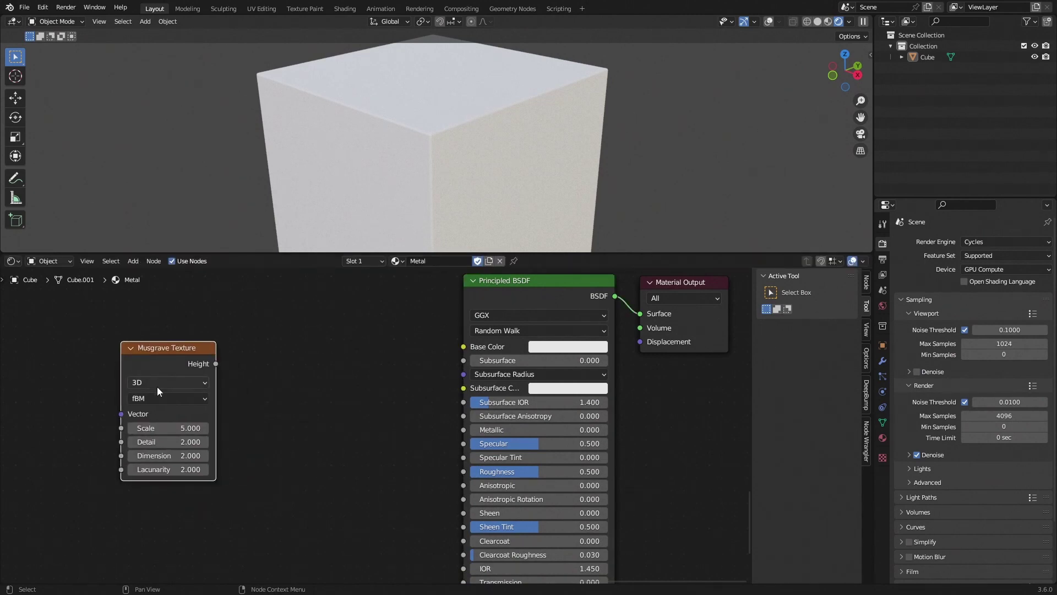
left_click(157, 385)
left_click(146, 440)
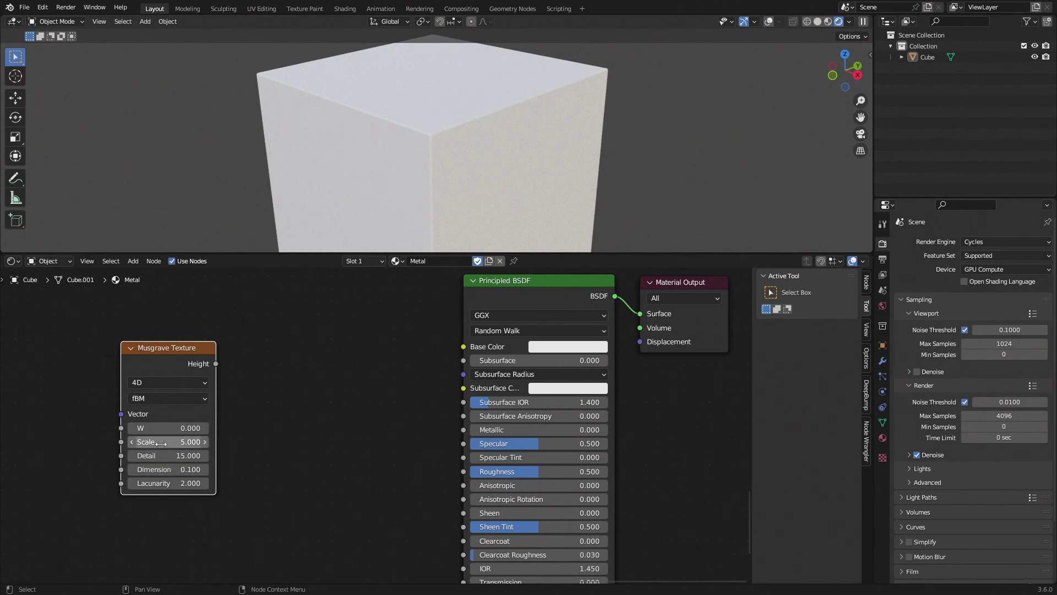
Step: Add Texture Coordinate and Mapping nodes to the Musgrave Texture, driven by the Object output
middle_click_drag(189, 439, 328, 412)
key("ctrl+t")
left_click_drag(154, 486, 169, 490)
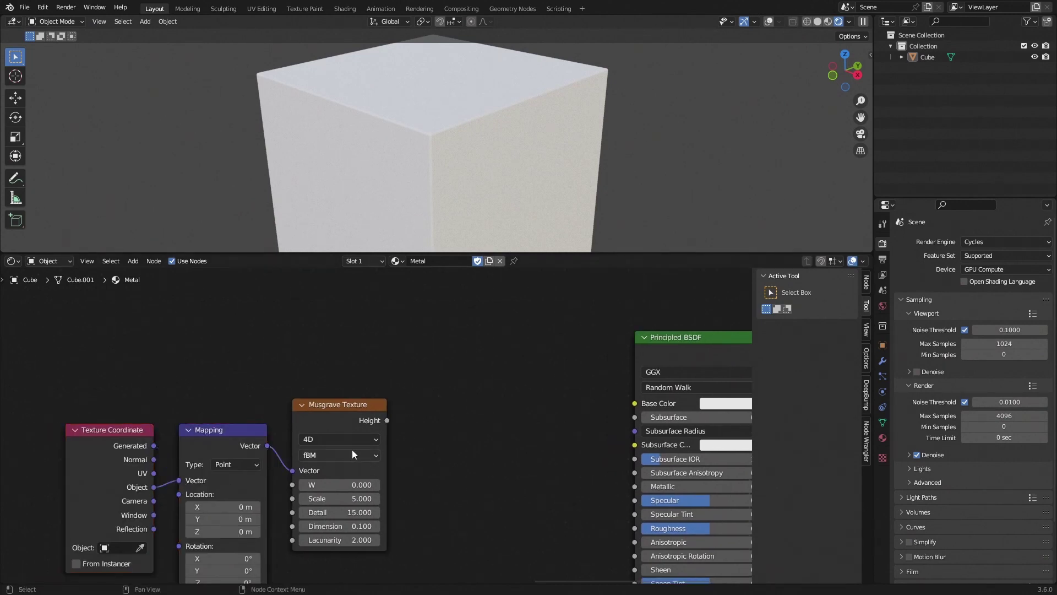
Step: Preview the Musgrave Texture's Height output on the cube and examine the pattern on its faces
left_click(357, 409, "ctrl+shift")
scroll(474, 179, "down", 3)
middle_click_drag(473, 179, 527, 215)
scroll(471, 177, "up", 5)
scroll(471, 176, "down", 5)
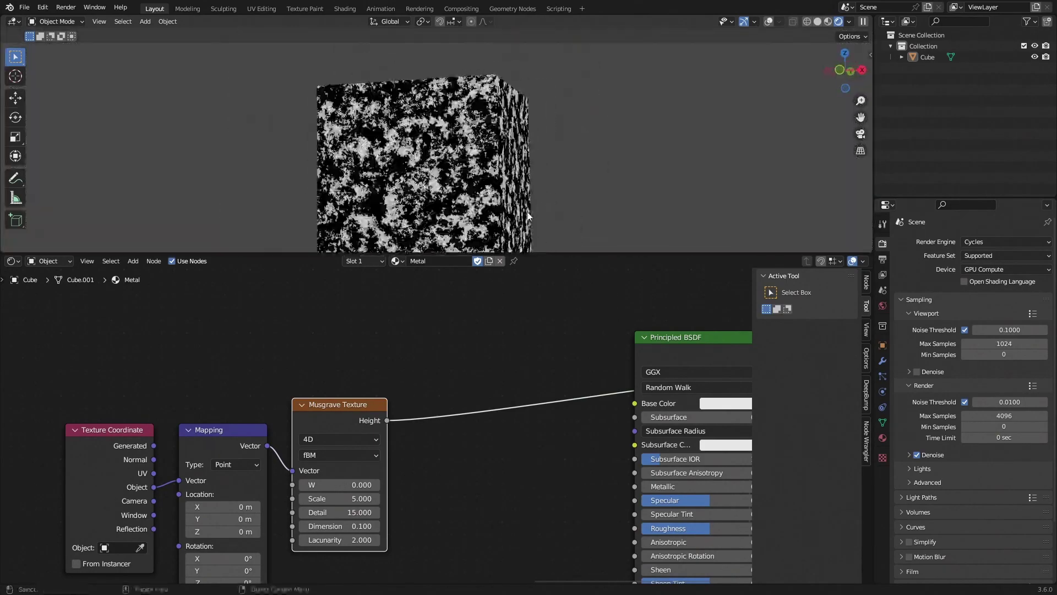
Step: Space the Texture Coordinate and Mapping nodes away from the Musgrave Texture and line up the three nodes
scroll(220, 342, "down", 3)
middle_click_drag(219, 341, 309, 323)
left_click_drag(341, 364, 237, 435)
key("g")
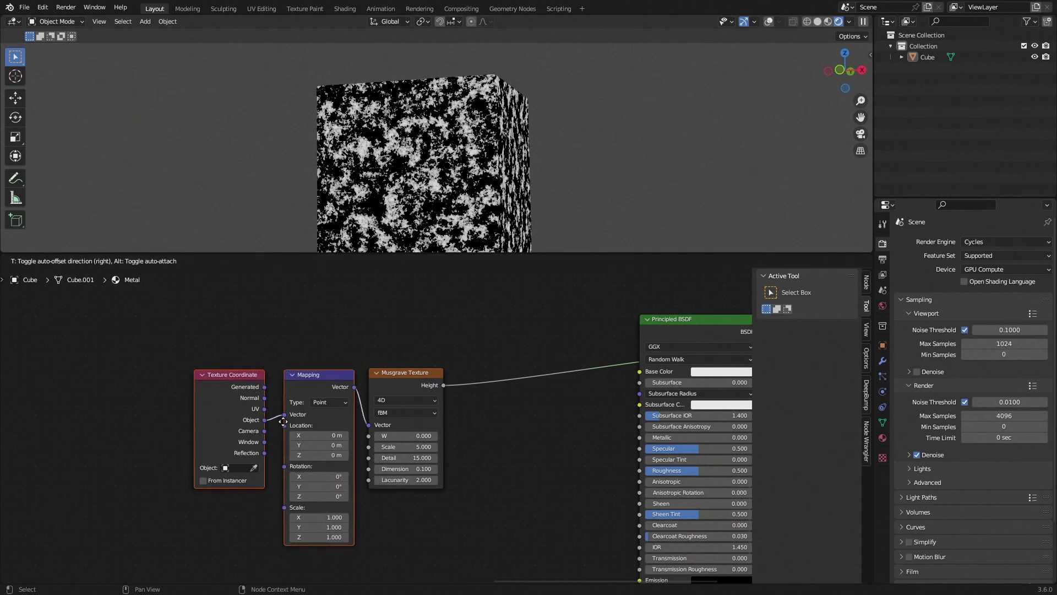
left_click(275, 419)
left_click(397, 310)
left_click_drag(382, 371, 389, 369)
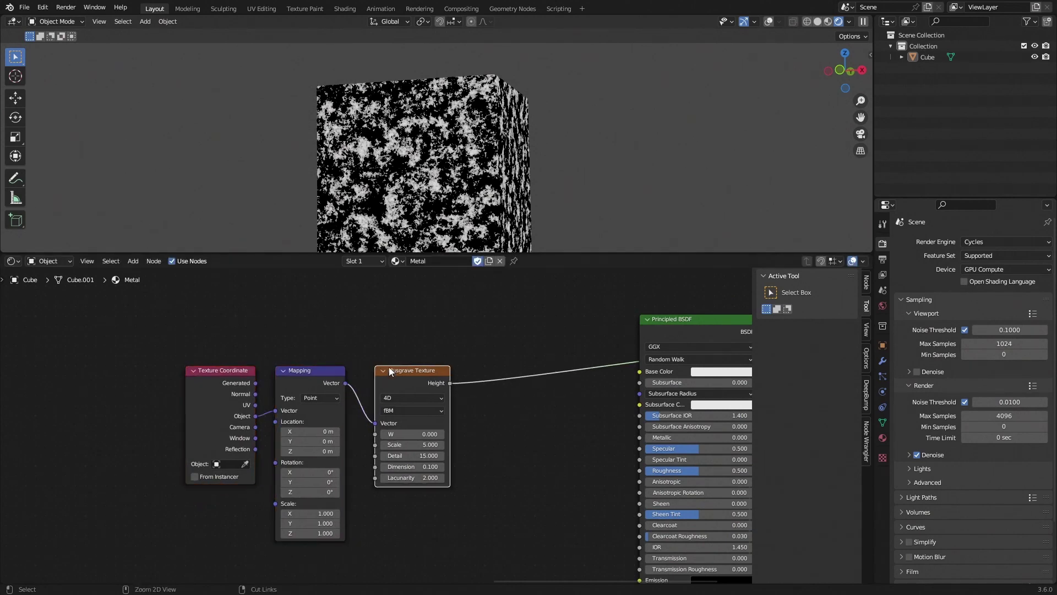
left_click(403, 316)
middle_click_drag(402, 316, 387, 347)
Step: Add a Separate XYZ node above the Mapping node, fed by the Texture Coordinate's Generated output
middle_click_drag(380, 173, 362, 223)
middle_click_drag(265, 335, 234, 392)
scroll(224, 400, "up", 3)
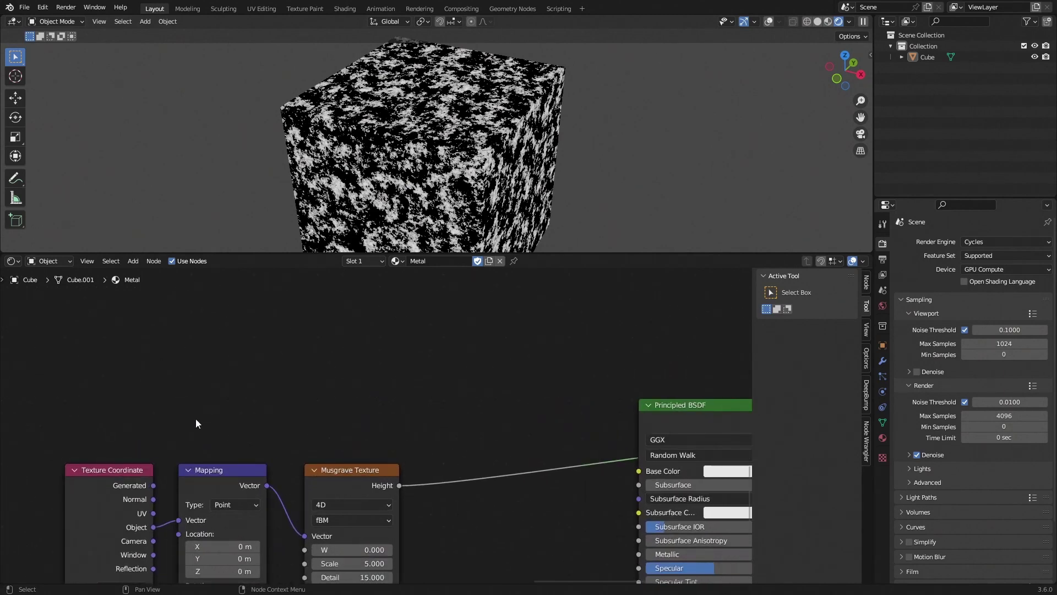
scroll(190, 201, "down", 3)
middle_click_drag(187, 198, 181, 182)
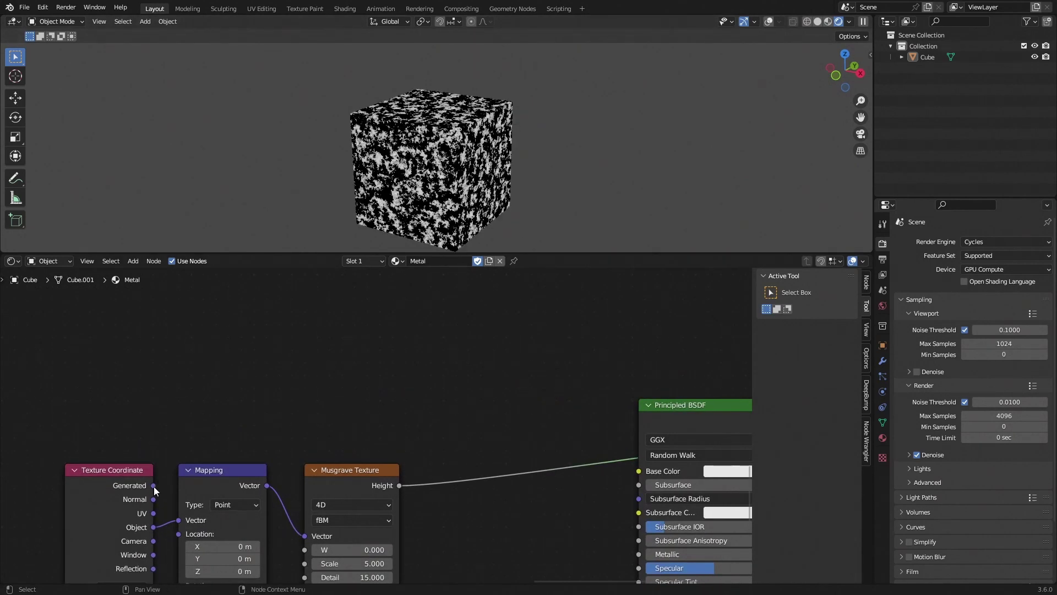
left_click_drag(213, 345, 213, 345)
type("sep")
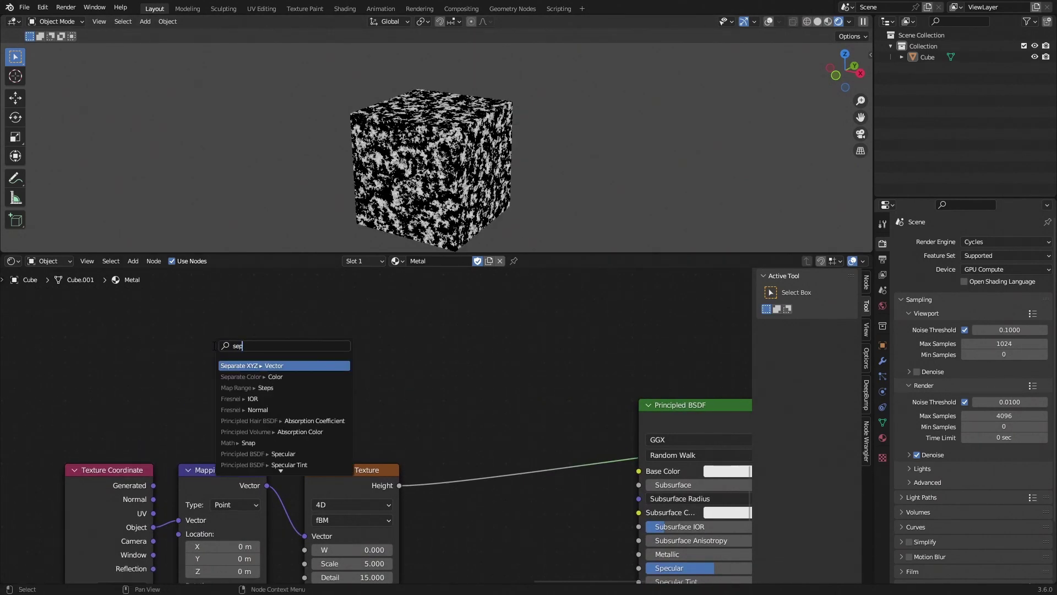
key("Return")
left_click(220, 405)
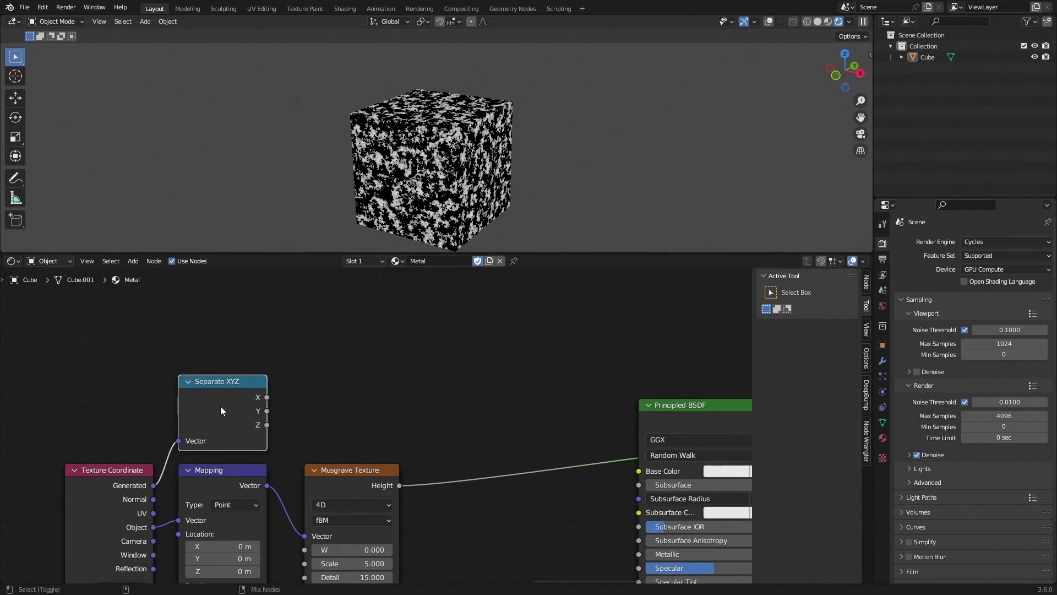
Step: Preview the Separate XYZ outputs through to Z and examine the gradient on the cube's sides and underside
left_click(220, 411, "ctrl+shift")
left_click(221, 411, "ctrl+shift")
left_click(220, 411, "ctrl+shift")
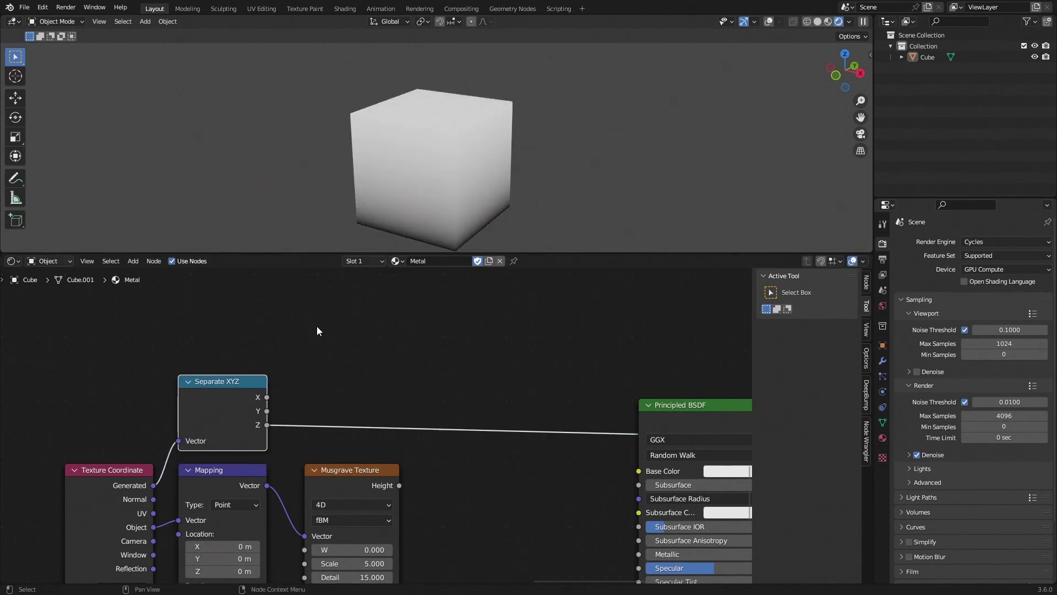
mouse_move(468, 188)
middle_mouse_down()
mouse_move(482, 175)
mouse_move(479, 184)
middle_mouse_up()
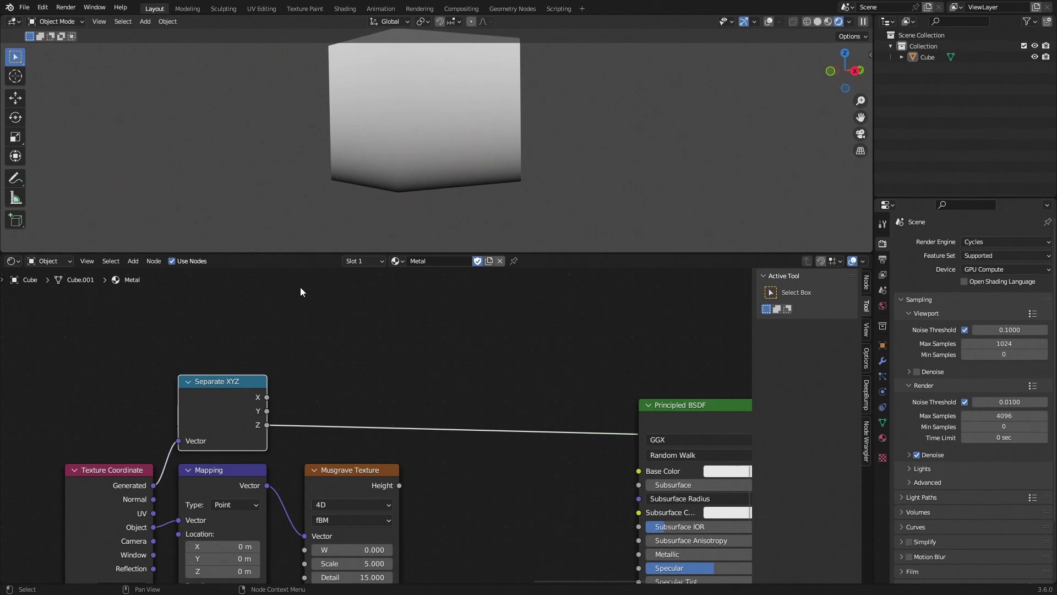
middle_click_drag(386, 204, 464, 167)
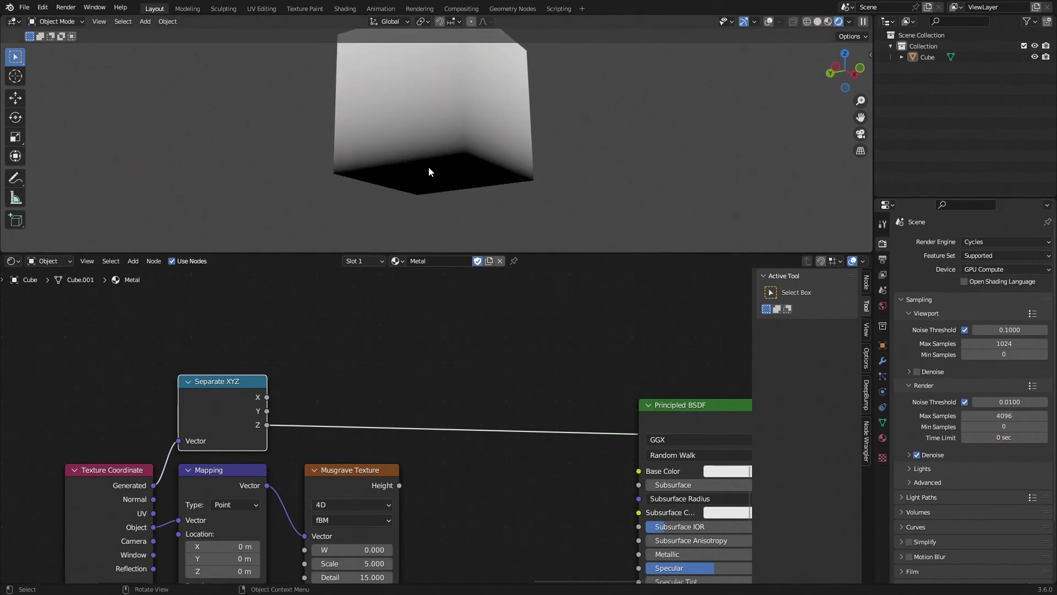
Step: Combine the Separate XYZ X output and the Musgrave Height in a Mix node, expanded and placed above and beyond the Musgrave Texture
middle_click_drag(321, 521, 313, 488)
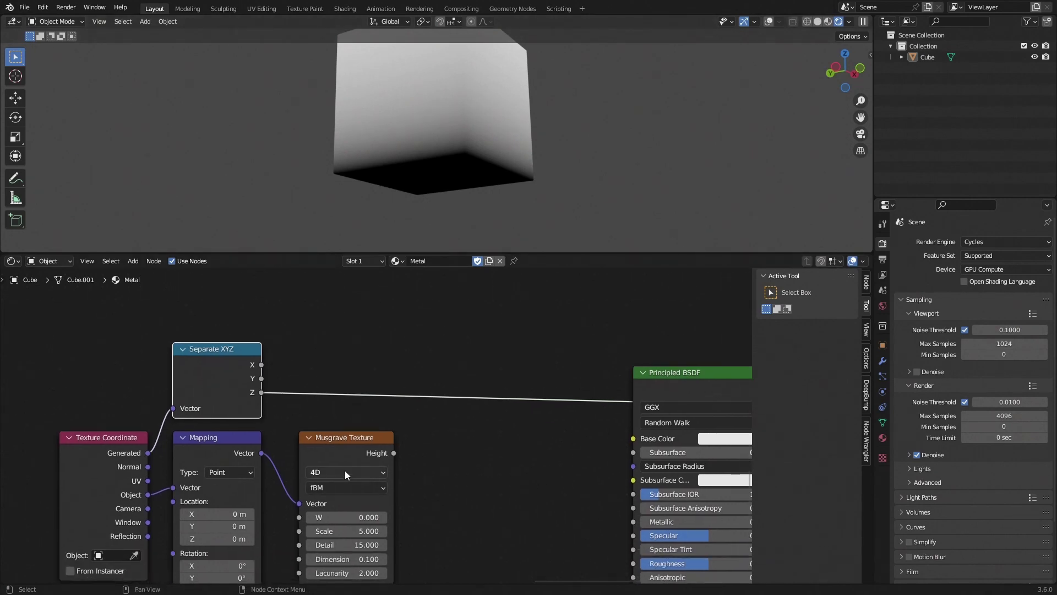
middle_click_drag(372, 448, 362, 430)
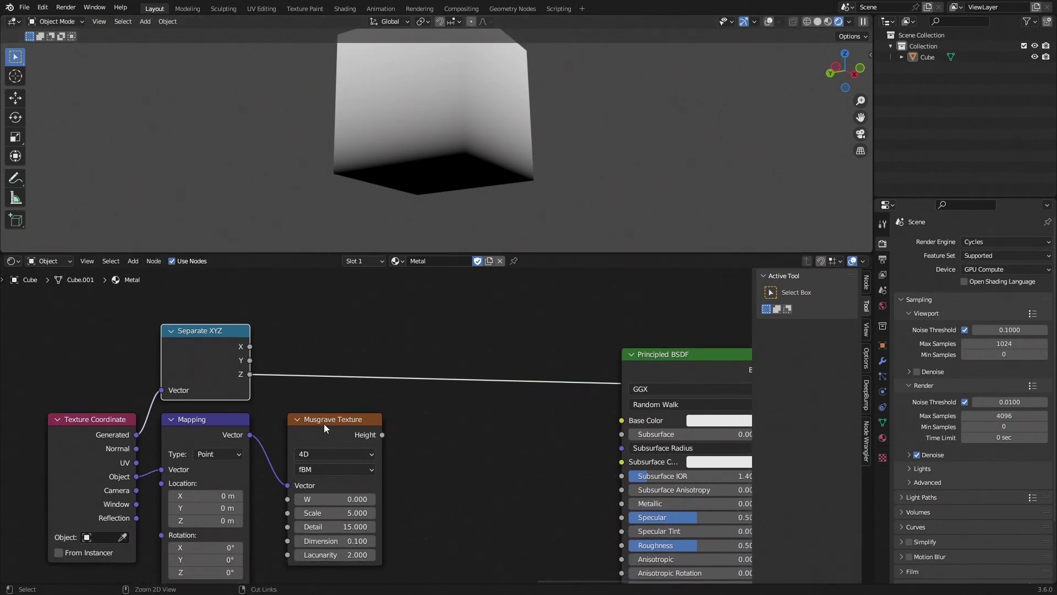
right_click_drag(335, 428, 224, 353, "ctrl+shift")
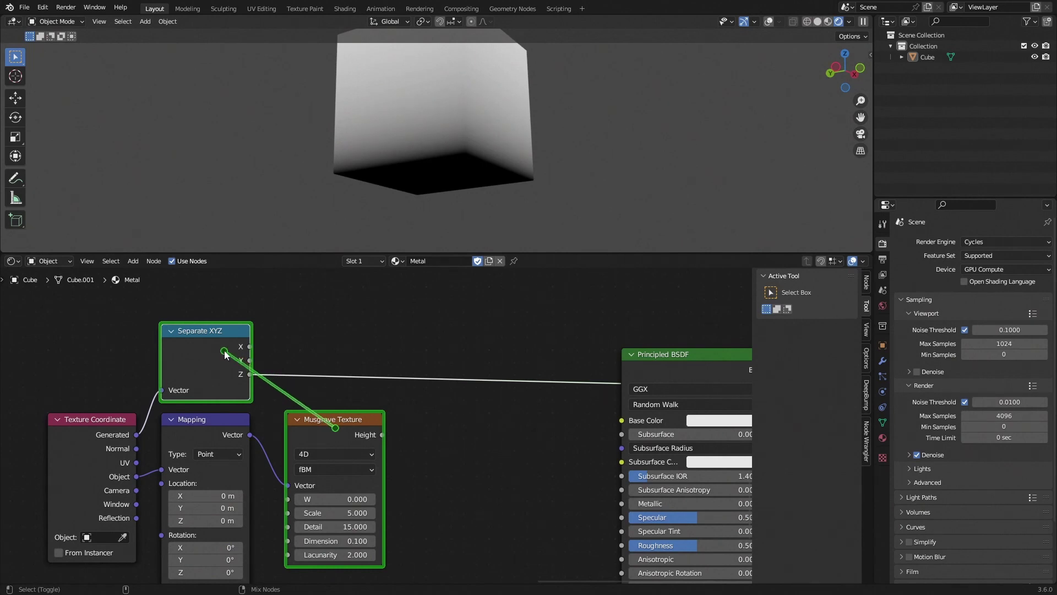
right_click_drag(225, 353, 224, 353, "ctrl+shift")
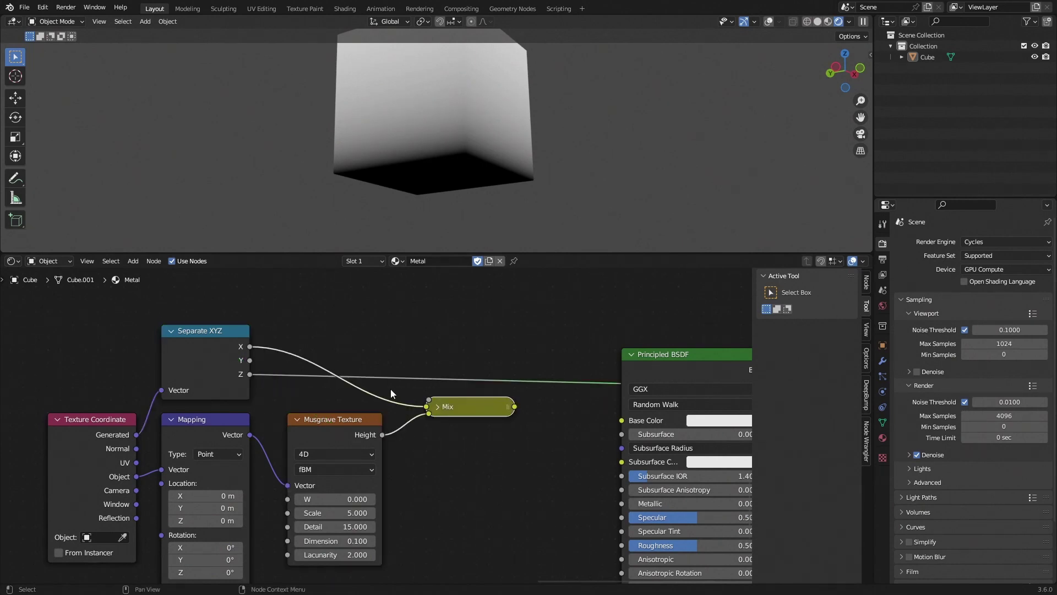
left_click(437, 406)
left_click_drag(442, 410, 429, 330)
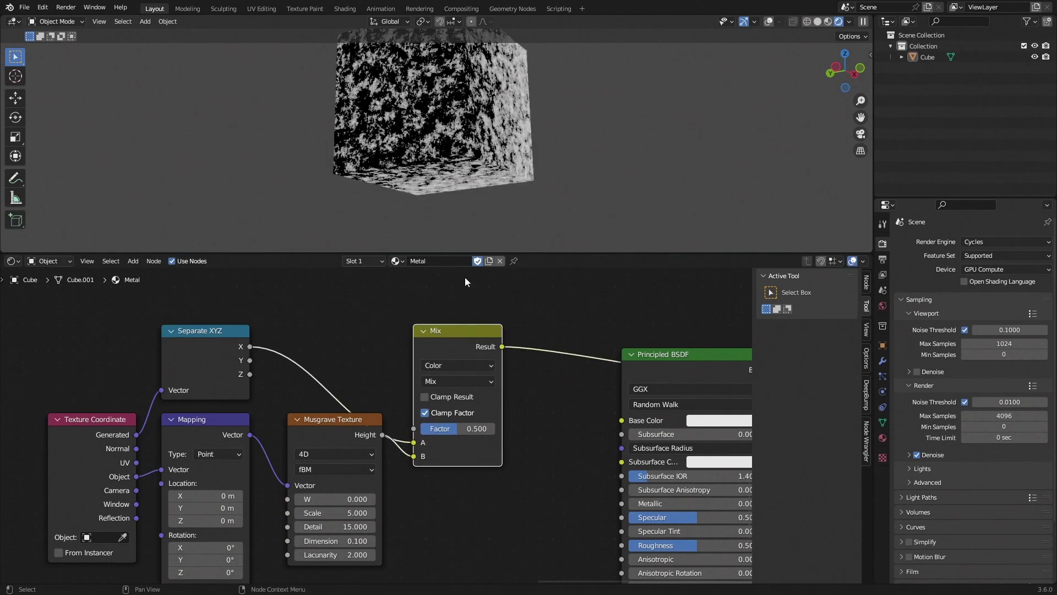
Step: Switch the Mix node's A input from the Separate XYZ node's X output to its Z output
middle_click_drag(559, 147, 504, 162)
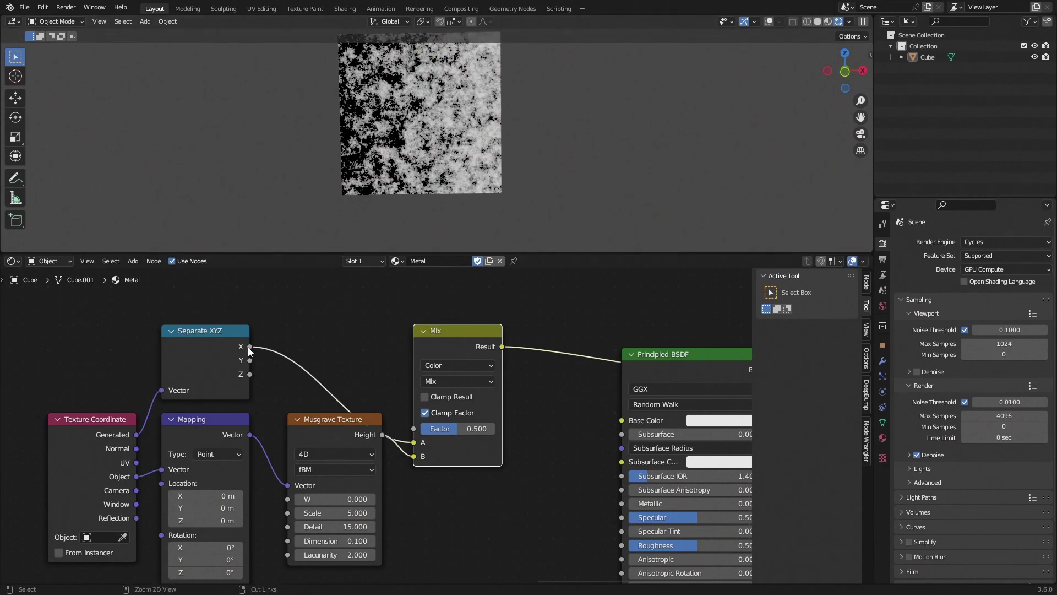
left_click_drag(249, 347, 250, 374, "ctrl")
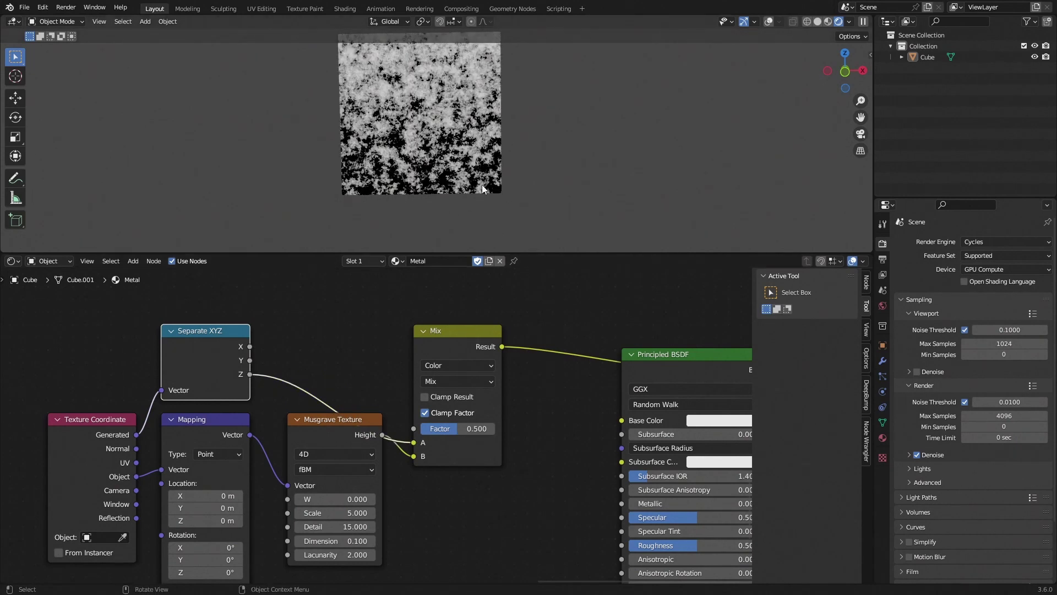
Step: Set the Mix node's factor to about 0.308 and move the node higher and closer to the Musgrave Texture
middle_click_drag(481, 184, 567, 171)
mouse_move(460, 428)
left_mouse_down()
mouse_move(429, 428)
mouse_move(487, 428)
mouse_move(433, 428)
mouse_move(444, 428)
left_mouse_up()
left_click_drag(454, 332, 441, 298)
scroll(441, 299, "down", 2)
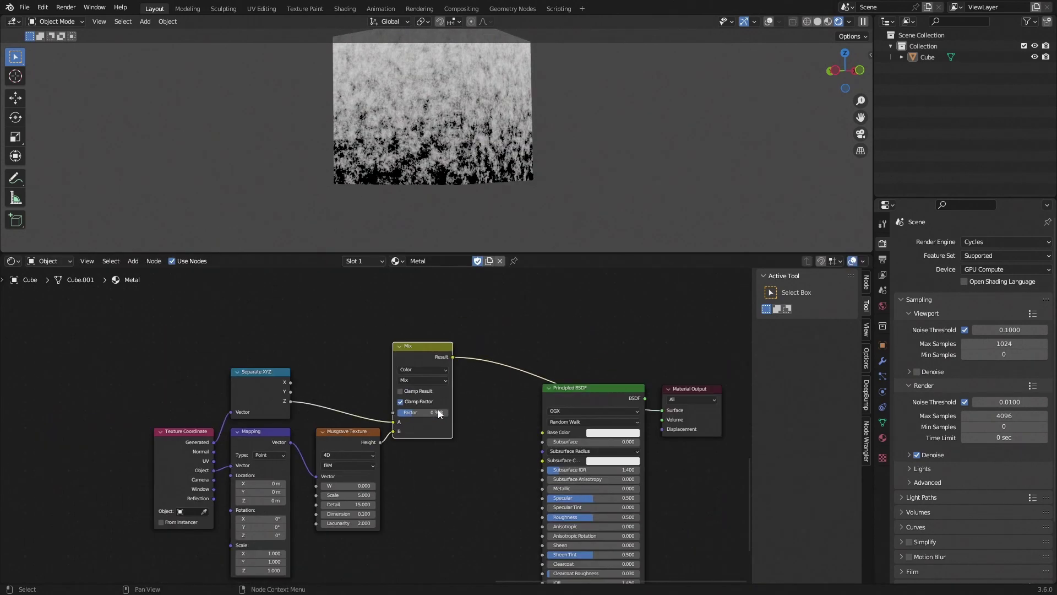
middle_click_drag(435, 135, 479, 182)
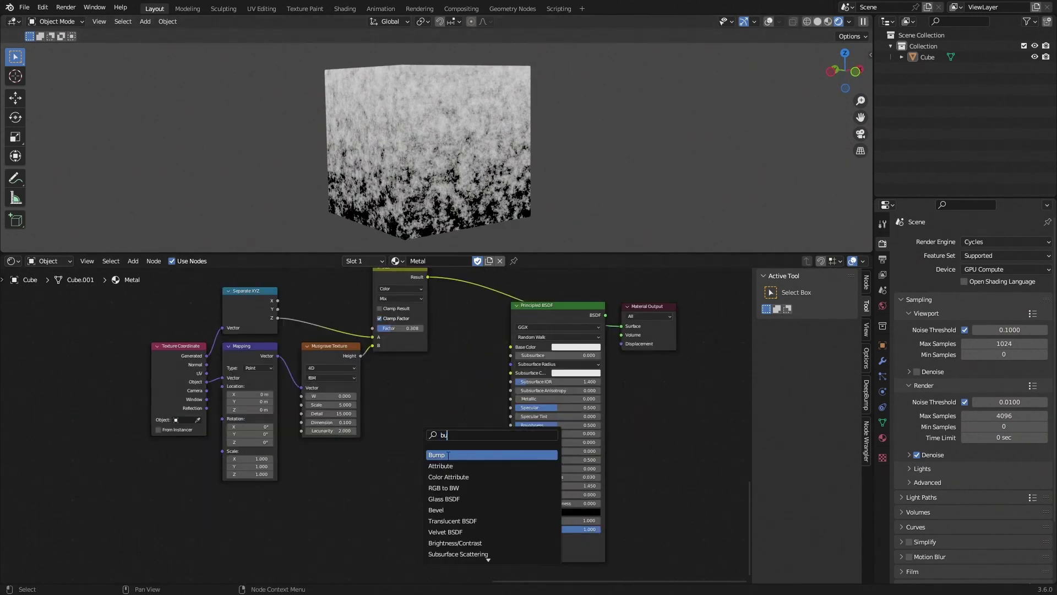
Step: Add a Bump node with the Mix Result as its Height and connect its Normal to the Principled BSDF's Normal
left_click(448, 455)
left_click(448, 455)
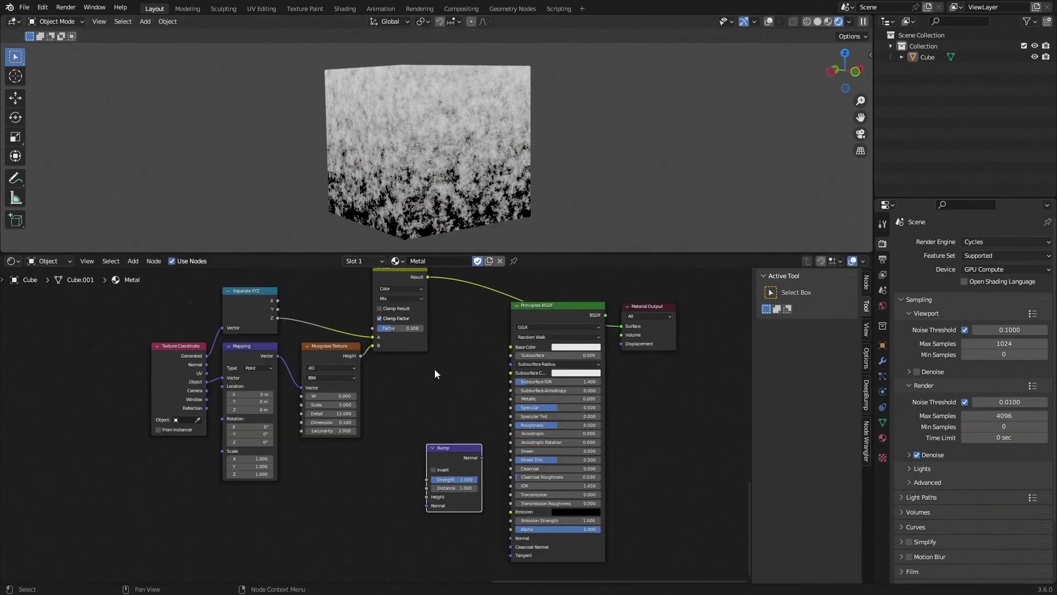
left_click_drag(428, 276, 439, 498)
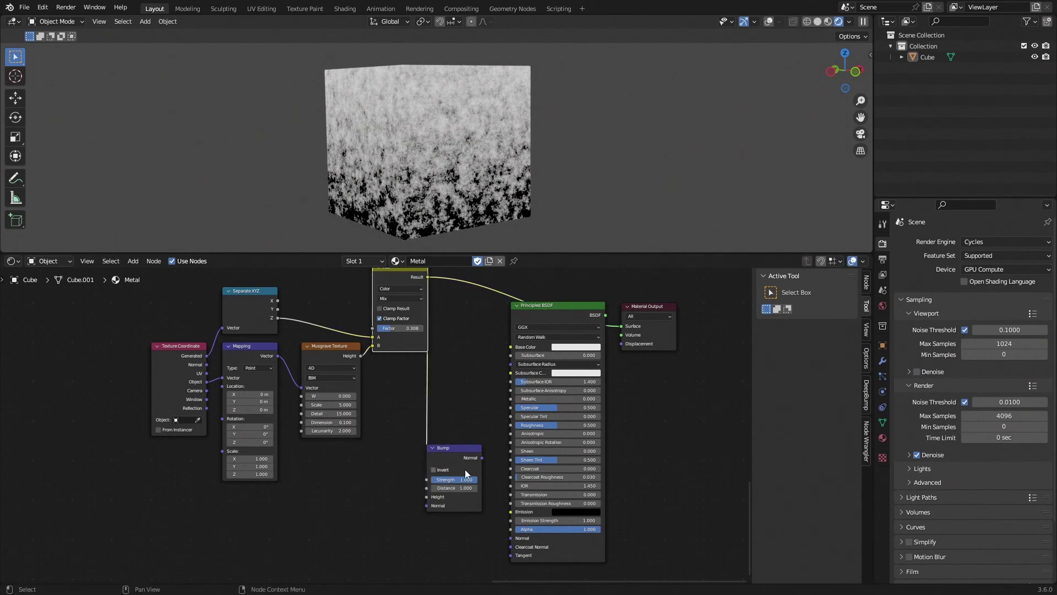
left_click_drag(481, 458, 485, 464)
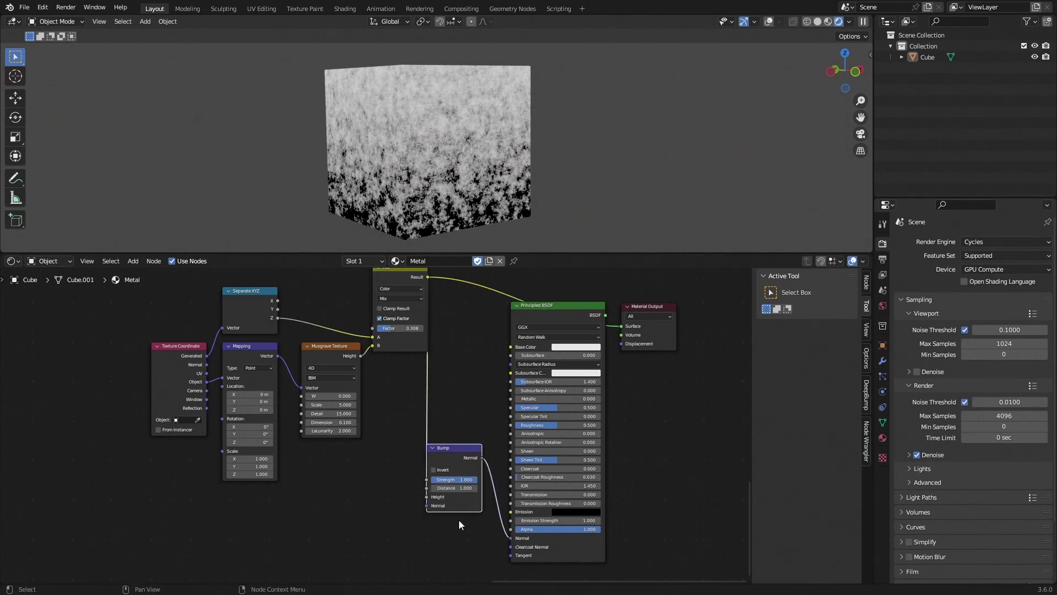
Step: Move the texture and Mix nodes farther from the Bump node, and connect the Principled BSDF to the Material Output
scroll(430, 468, "down", 3)
left_click_drag(419, 434, 167, 317)
left_click_drag(357, 363, 258, 388)
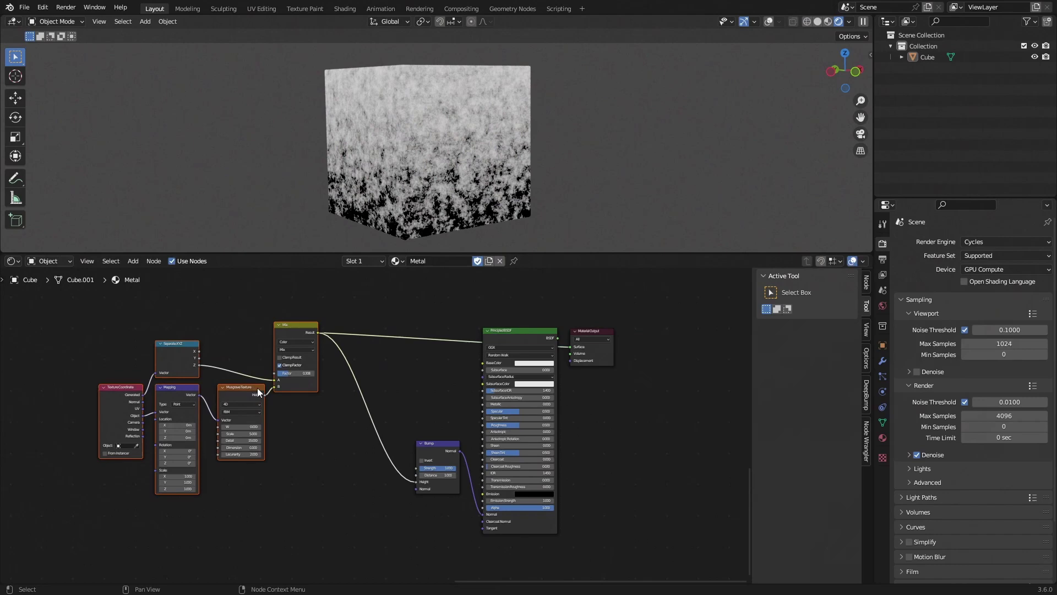
left_click(518, 342, "ctrl+shift")
Step: Examine the bump relief on the cube's faces and edges from several angles
scroll(494, 208, "up", 4)
scroll(498, 171, "down", 2)
middle_click_drag(497, 169, 524, 212)
scroll(501, 159, "down", 4)
scroll(523, 207, "up", 3)
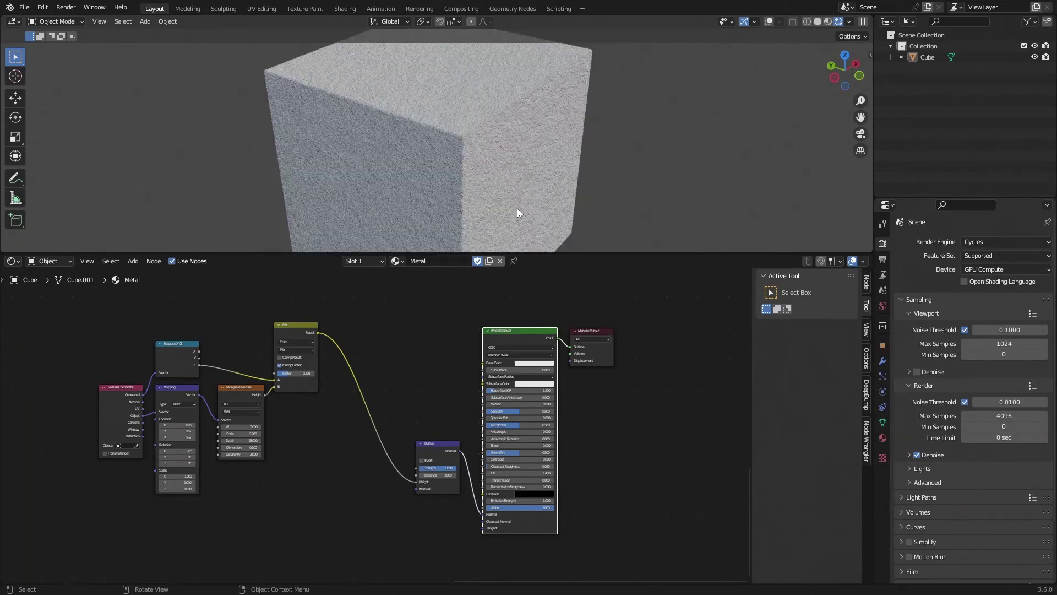
scroll(517, 208, "up", 4)
middle_click_drag(504, 220, 483, 179)
scroll(478, 189, "down", 5)
Step: Put the framed shader and the second shader's nodes, without the Material Output, into one node group
middle_click_drag(421, 329, 405, 388)
scroll(405, 388, "up", 6)
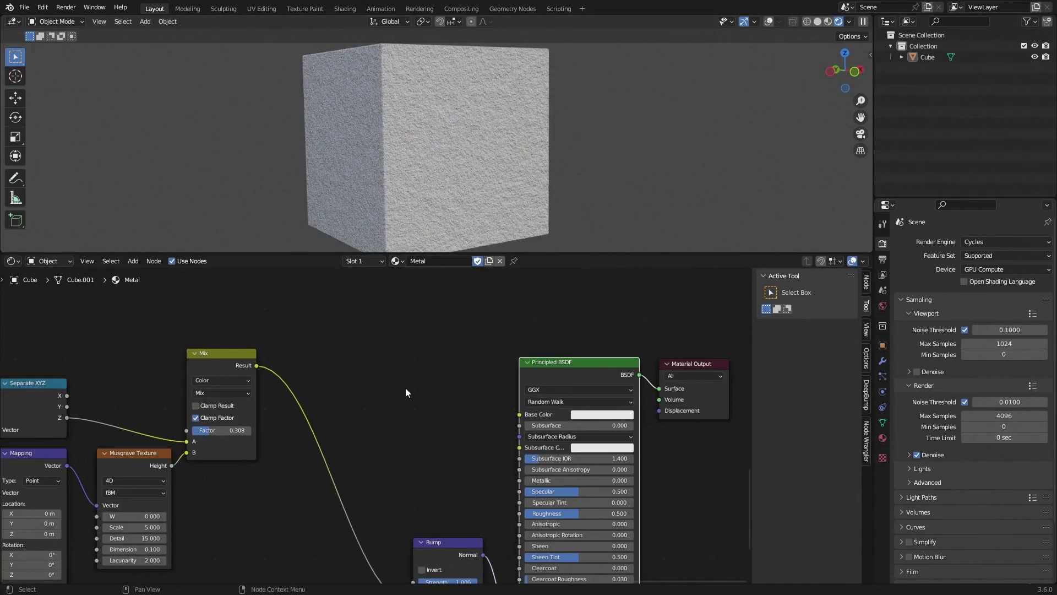
scroll(405, 389, "down", 7)
middle_click_drag(357, 340, 364, 495)
scroll(358, 461, "down", 8)
middle_click_drag(315, 411, 537, 435)
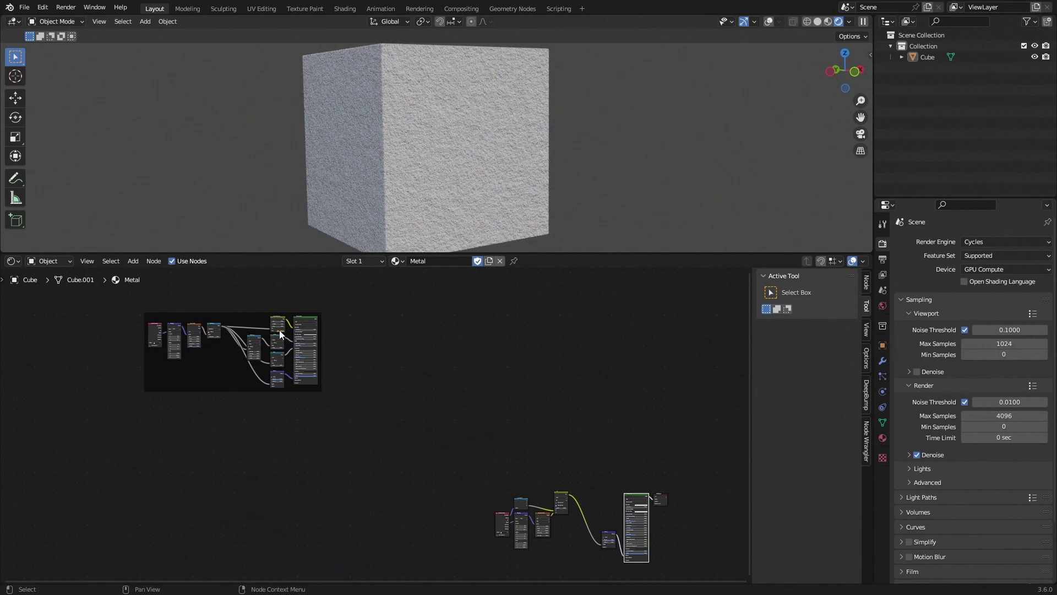
middle_click_drag(613, 493, 381, 415)
scroll(382, 416, "up", 12)
scroll(385, 442, "up", 2)
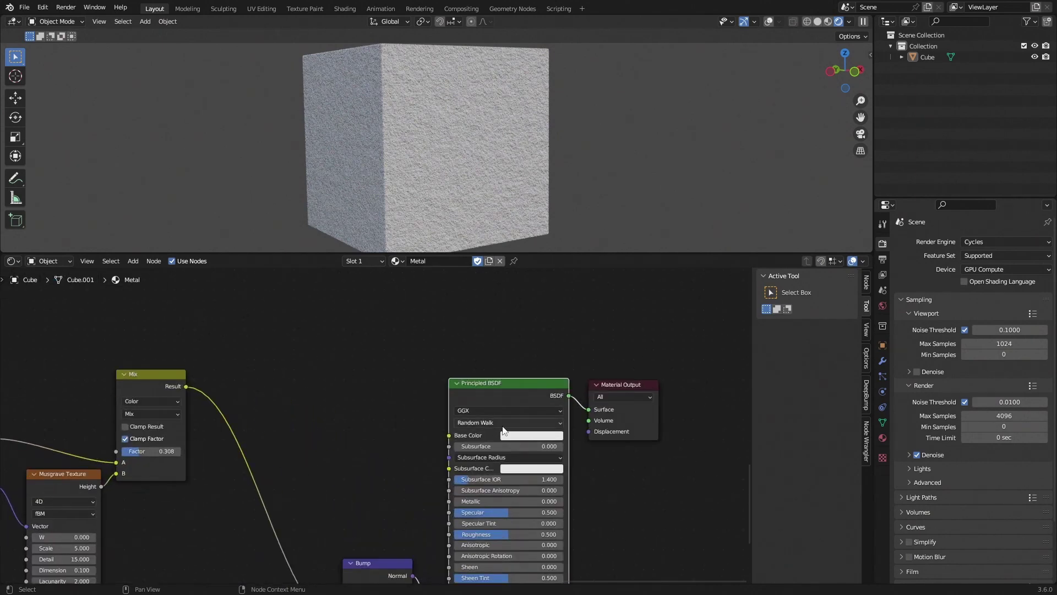
scroll(349, 424, "down", 6)
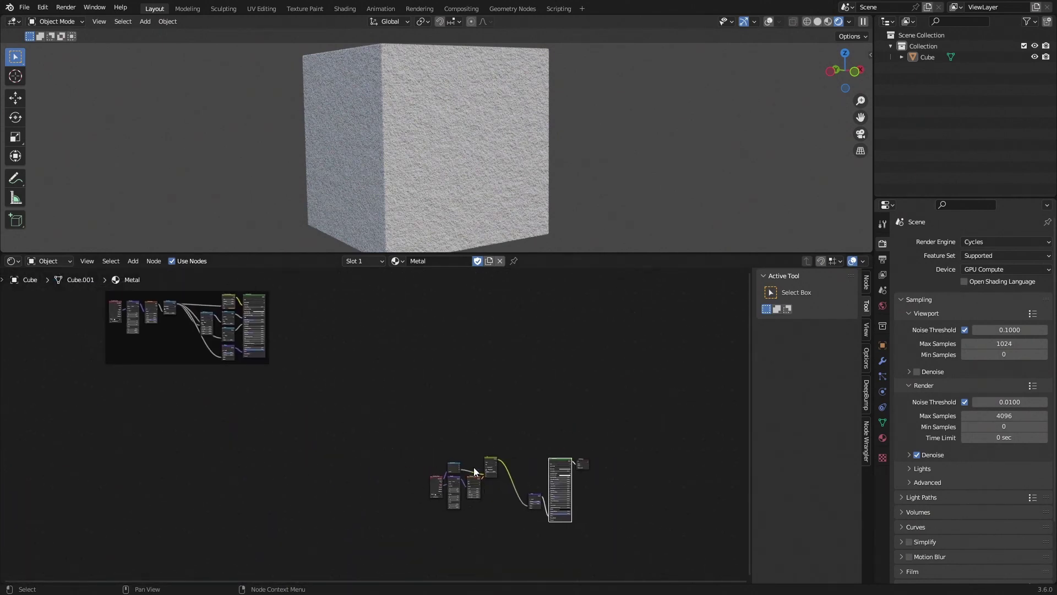
left_click_drag(568, 536, 79, 274)
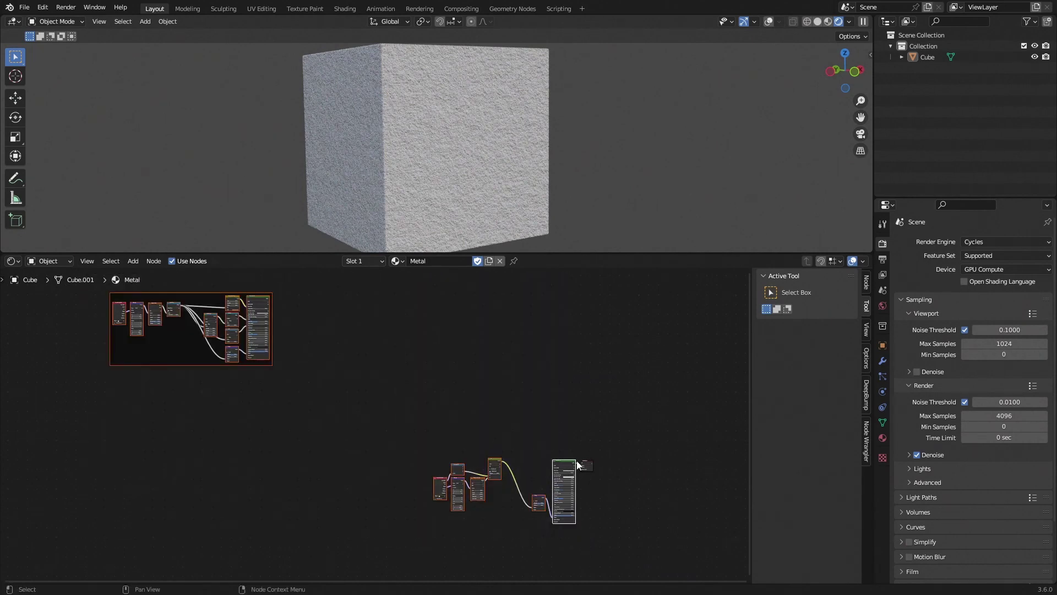
key("ctrl+g")
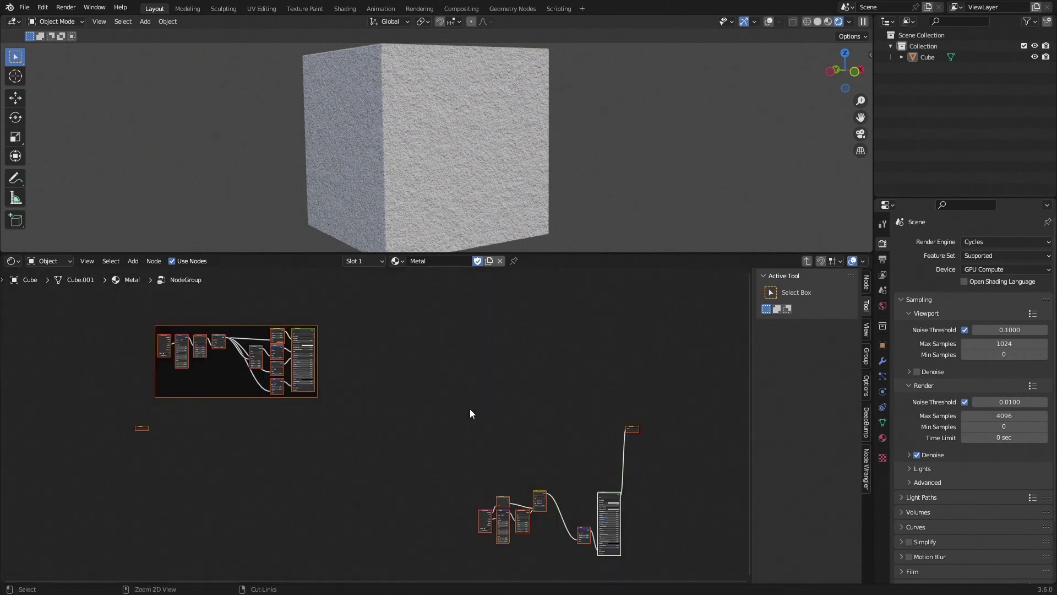
Step: Expose the framed shader's Hue/Saturation/Value Color as a group input and connect it to the second Principled BSDF's Base Color
left_click(470, 410)
scroll(380, 406, "up", 5)
middle_click_drag(185, 366, 355, 411)
scroll(355, 412, "up", 6)
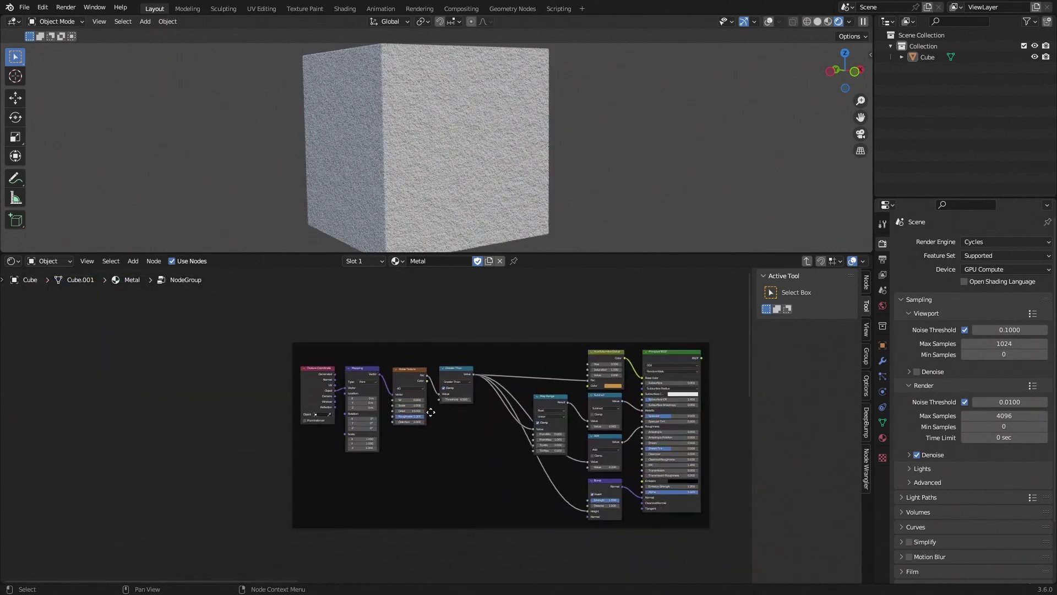
left_click_drag(406, 363, 284, 477)
scroll(365, 496, "down", 9)
middle_click_drag(346, 531, 158, 432)
left_click_drag(157, 374, 583, 427)
Step: Insert a Hue/Saturation/Value node before the second Principled BSDF's Base Color, with Value set to 0.05
scroll(582, 427, "up", 6)
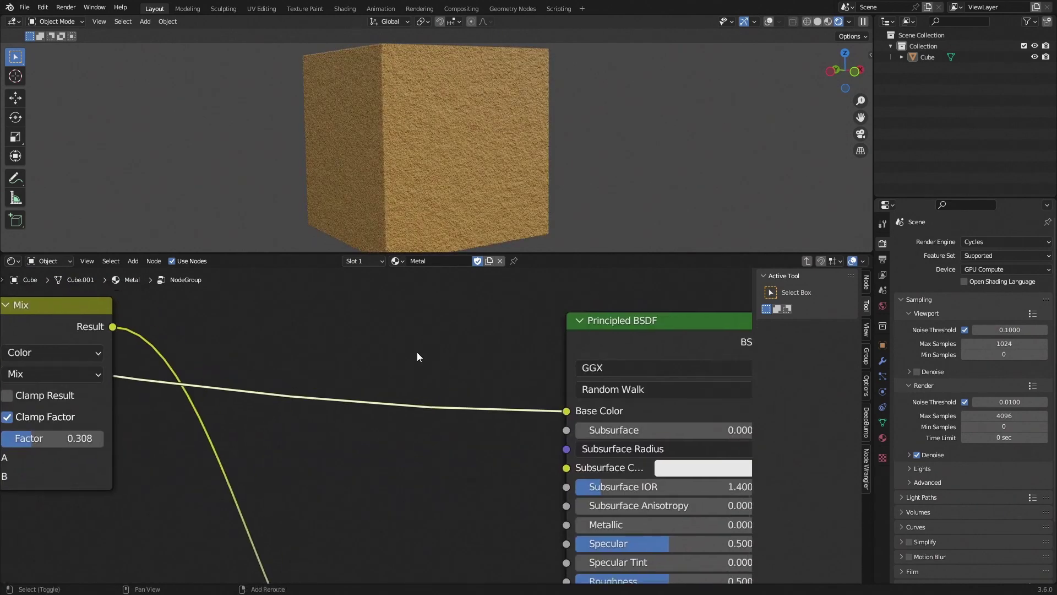
key("shift+a")
type("hu")
key("Return")
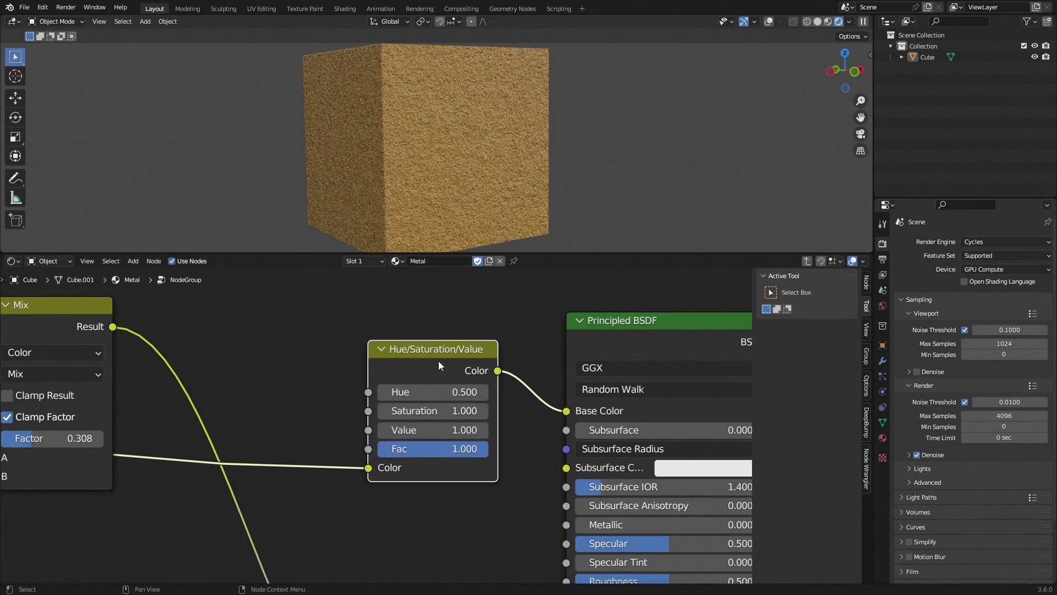
left_click(437, 414)
left_click(455, 408)
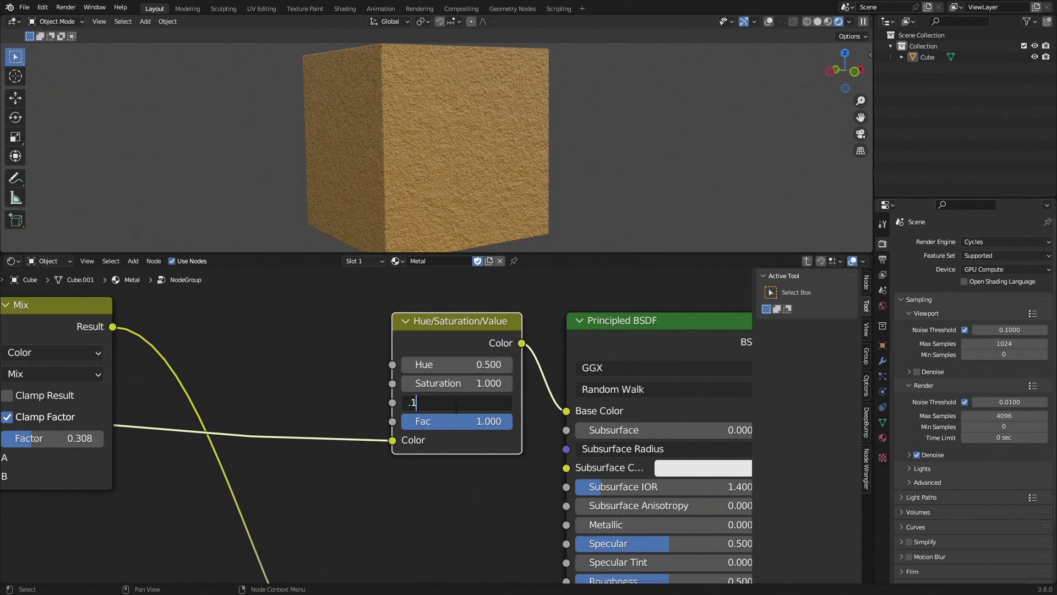
key("Return")
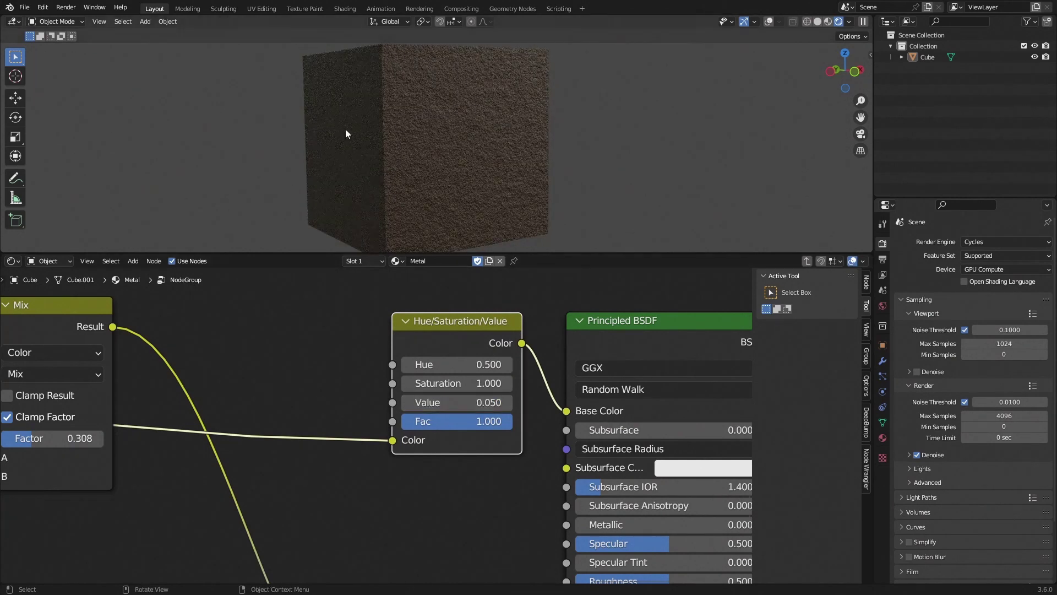
Step: Set the new Hue/Saturation/Value node's Saturation to 0.5 and inspect the darkened cube
scroll(385, 124, "up", 5)
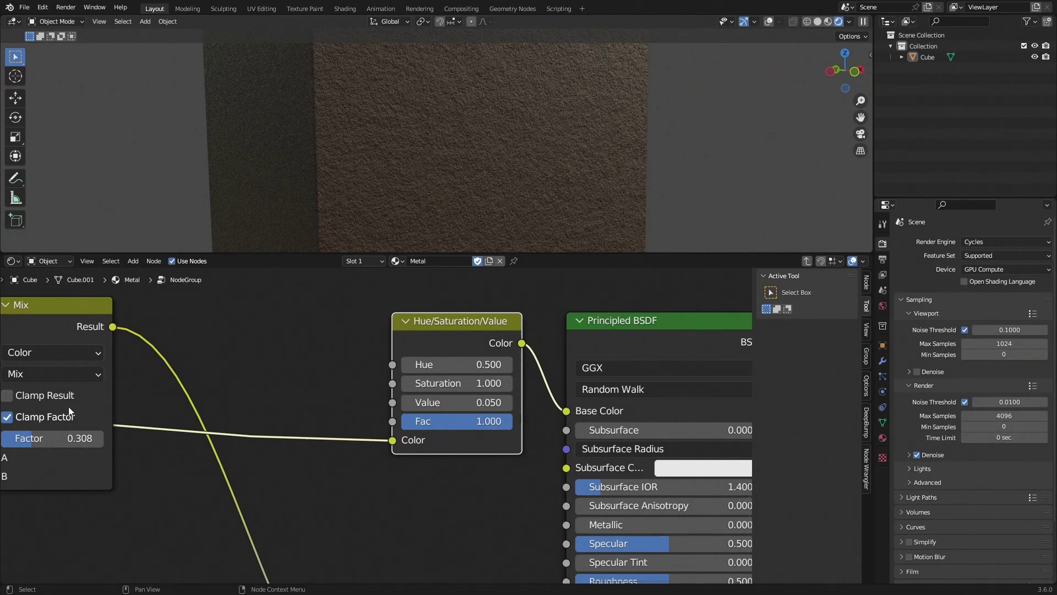
left_click(443, 384)
type(".5")
key("Return")
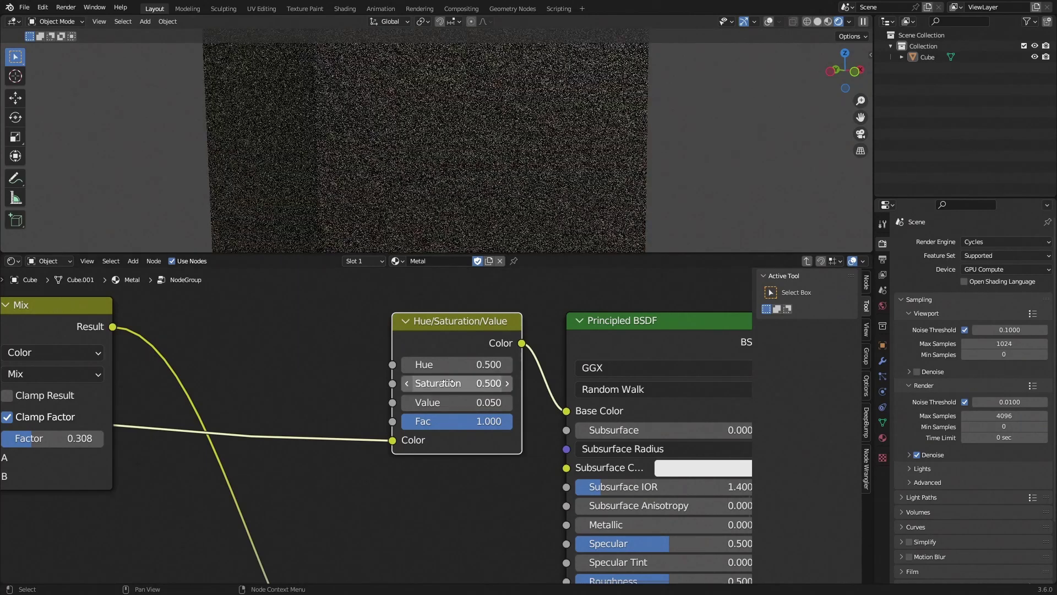
scroll(527, 141, "down", 4)
middle_click_drag(533, 137, 527, 137)
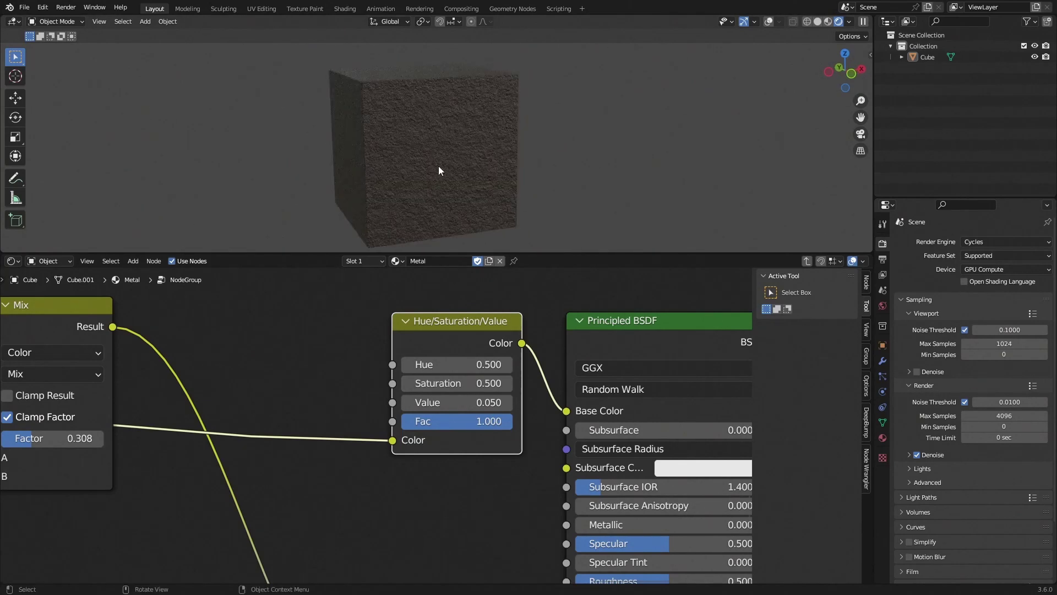
middle_click_drag(418, 156, 427, 174)
scroll(427, 173, "up", 2)
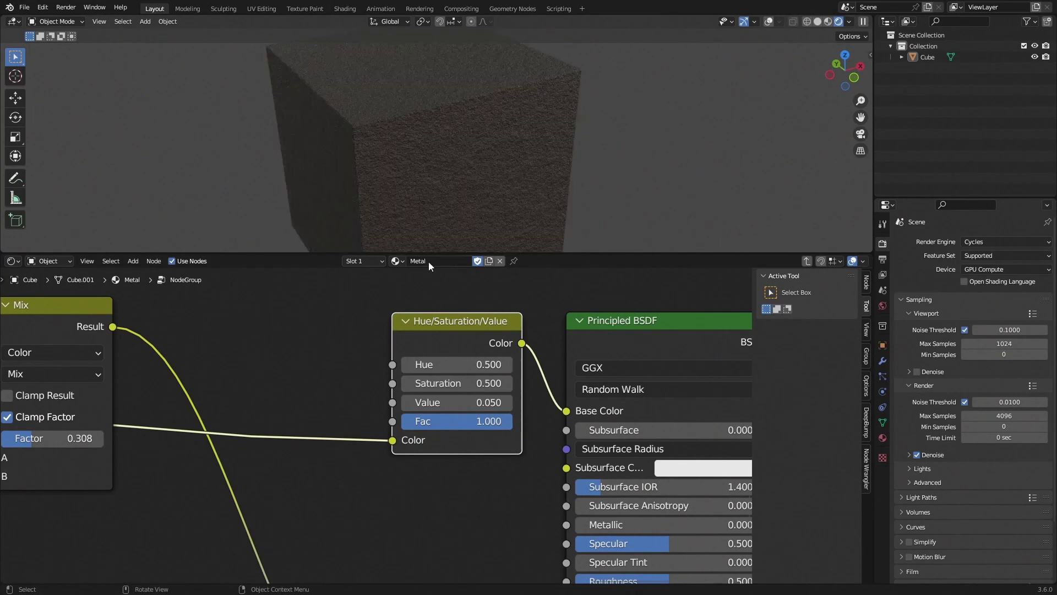
Step: Move the new Hue/Saturation/Value node closer to the second Principled BSDF
scroll(490, 307, "down", 5)
middle_click_drag(512, 303, 403, 387)
left_click_drag(331, 399, 342, 399)
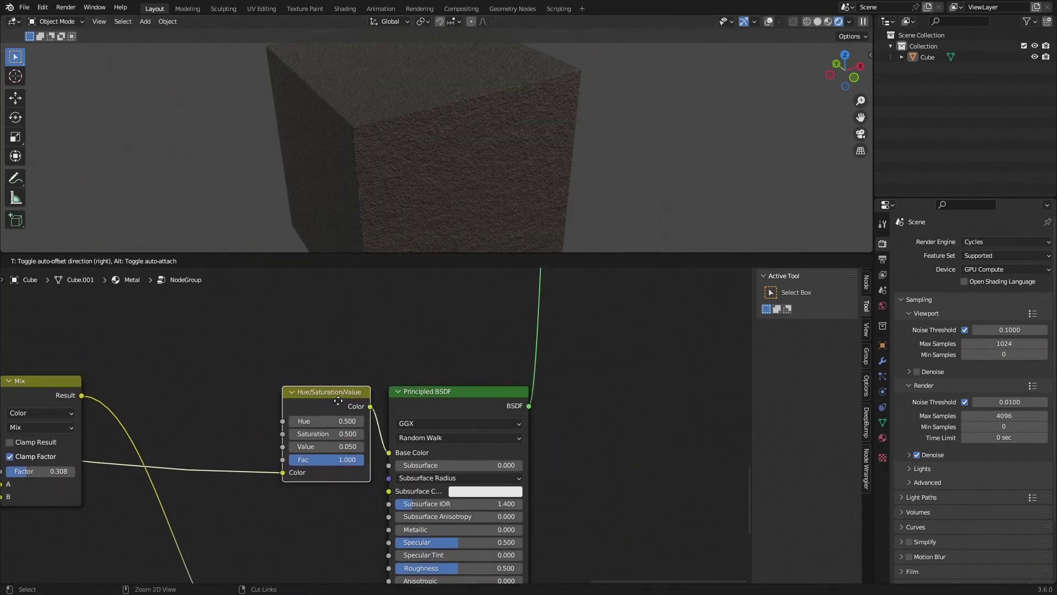
left_click(397, 337)
Step: Move the second shader's nodes and the Group Output directly beneath the framed shader
scroll(495, 284, "down", 5)
scroll(491, 177, "down", 3)
middle_click_drag(491, 176, 427, 236)
scroll(505, 190, "up", 5)
scroll(463, 157, "down", 2)
scroll(434, 178, "down", 3)
scroll(364, 365, "down", 6)
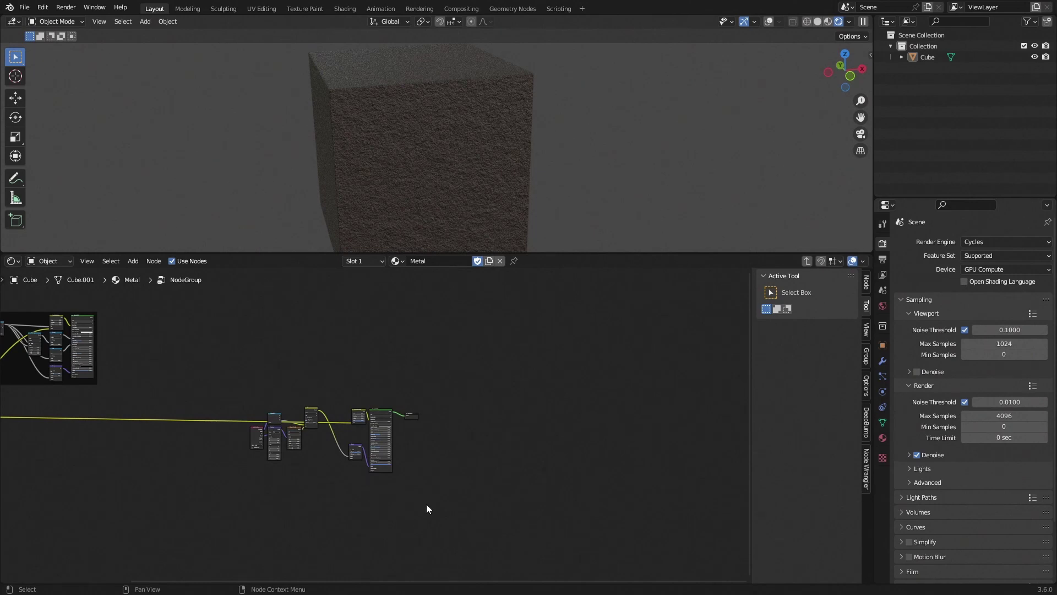
left_click_drag(468, 506, 220, 395)
middle_click_drag(237, 397, 449, 404)
key("g")
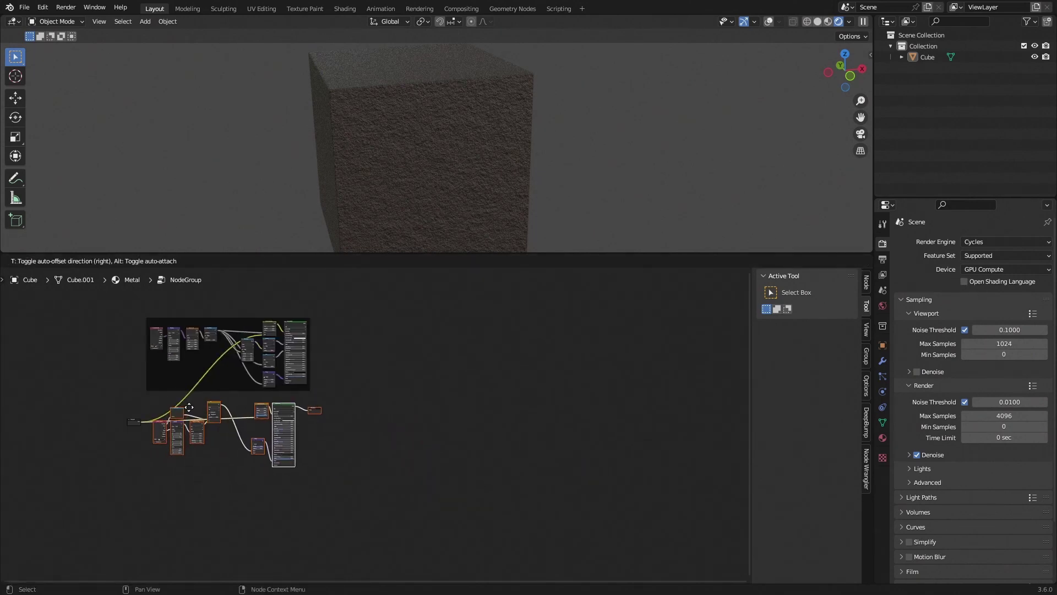
left_click(206, 402)
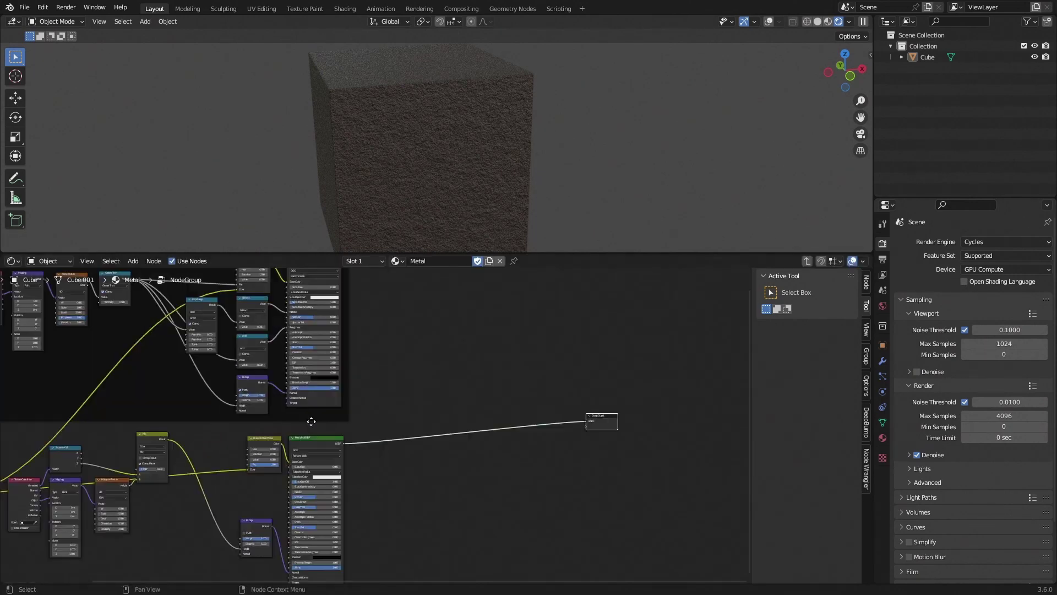
Step: Combine the two Principled BSDFs in a Mix Shader and place it between them and the Group Output
middle_click_drag(311, 421, 314, 493)
right_click_drag(316, 488, 312, 376, "ctrl+alt")
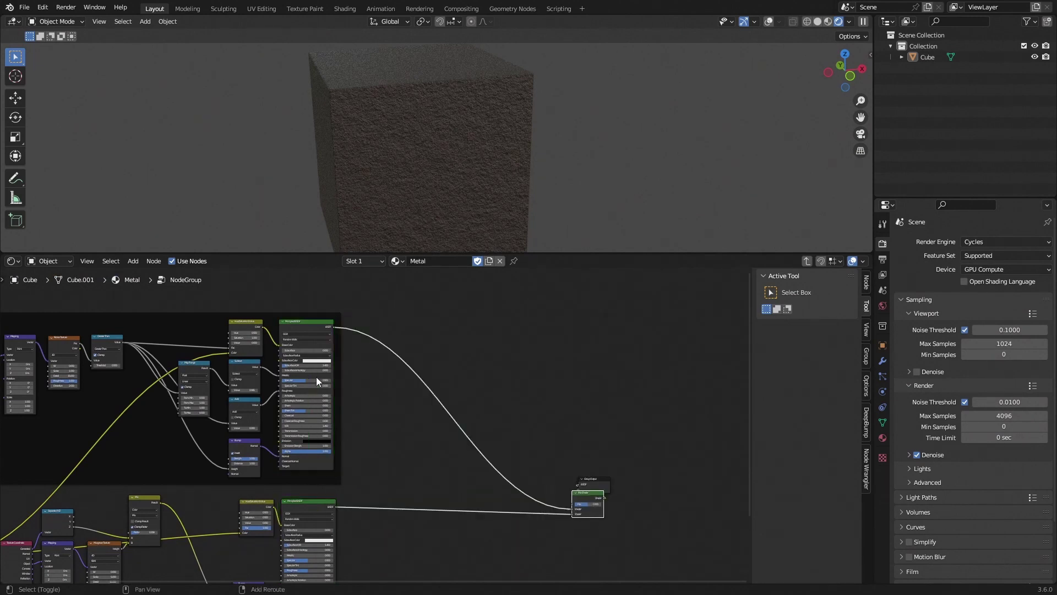
left_click_drag(585, 499, 428, 406)
scroll(354, 401, "up", 4)
scroll(452, 455, "up", 1)
scroll(386, 481, "down", 7)
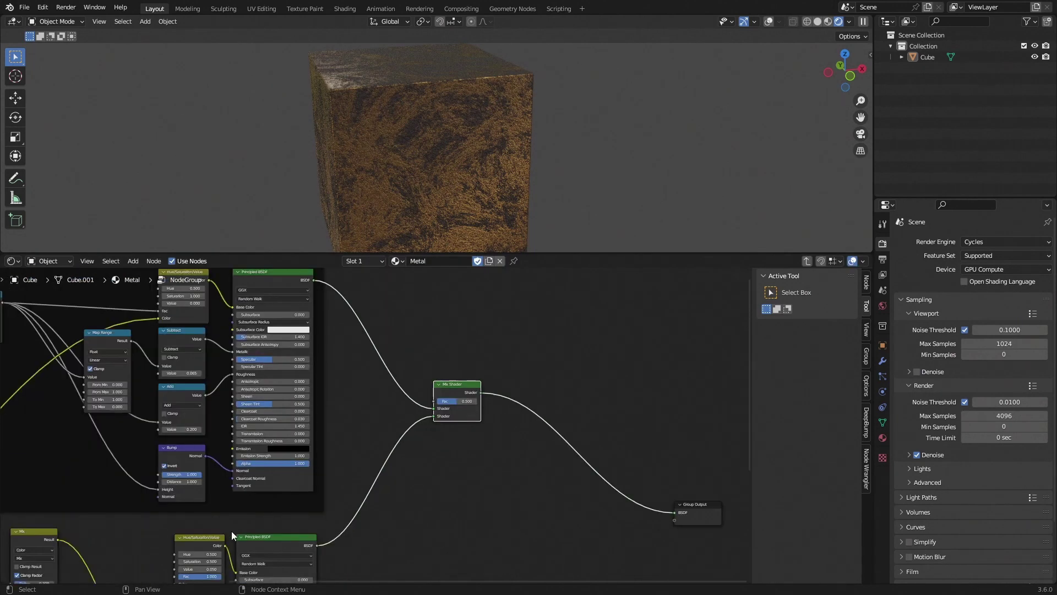
Step: Connect the second shader's Mix Result to the Mix Shader's Fac and check the blend on the cube
middle_click_drag(75, 562, 136, 483)
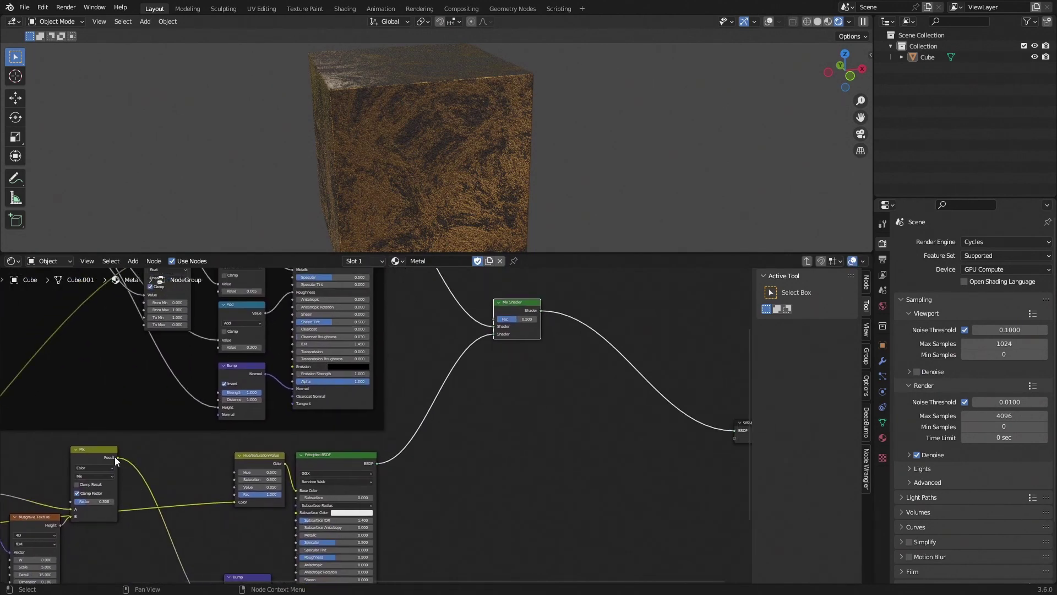
left_click_drag(116, 457, 491, 319)
middle_click_drag(534, 189, 540, 163)
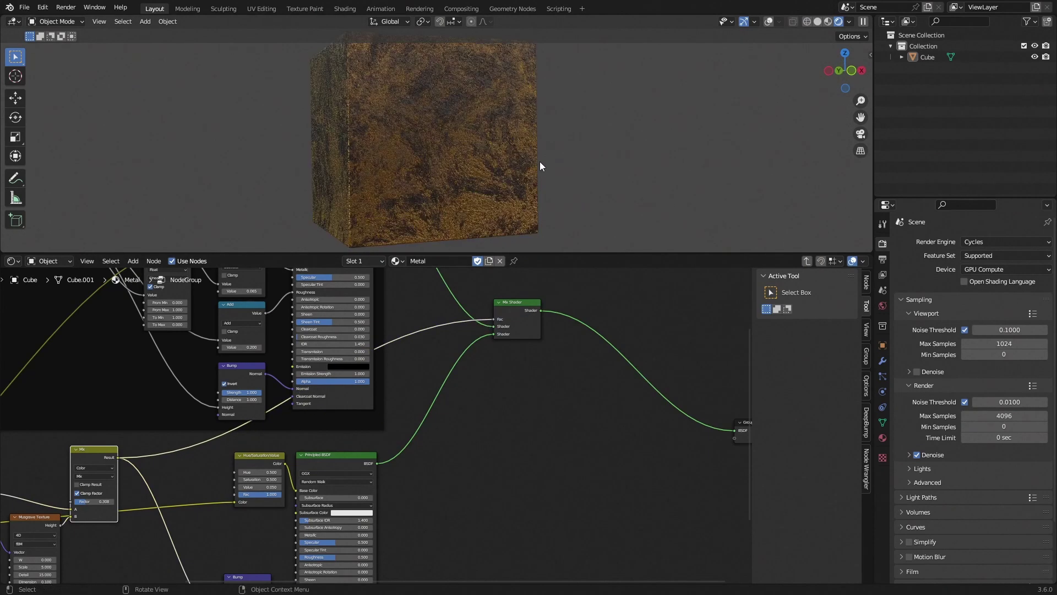
Step: Swap the Mix Shader's two shader inputs and inspect the blend on the cube from several angles
scroll(479, 409, "up", 3)
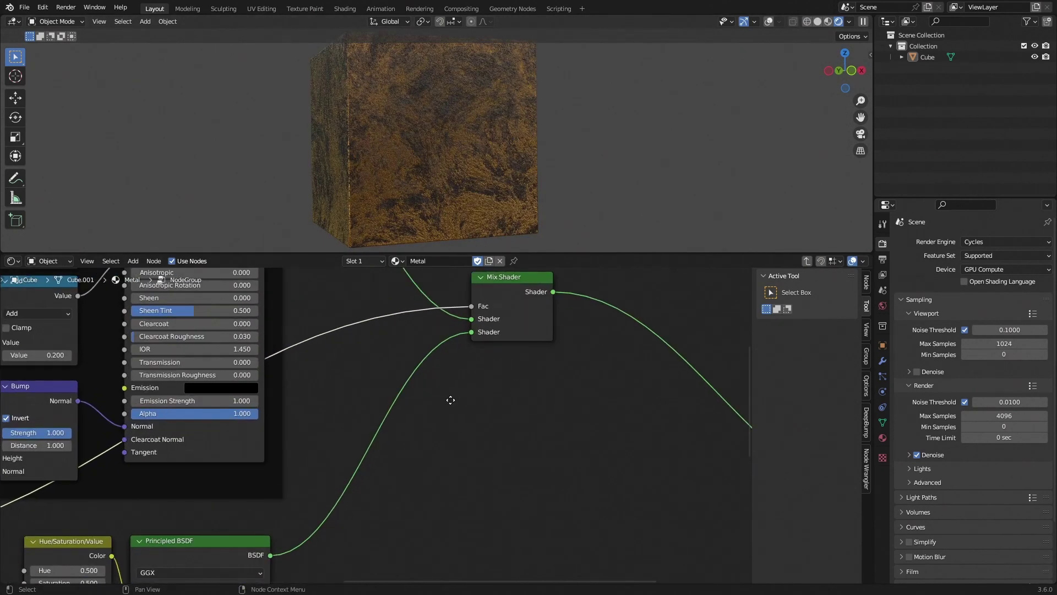
left_click_drag(471, 348, 472, 347)
scroll(276, 321, "down", 4)
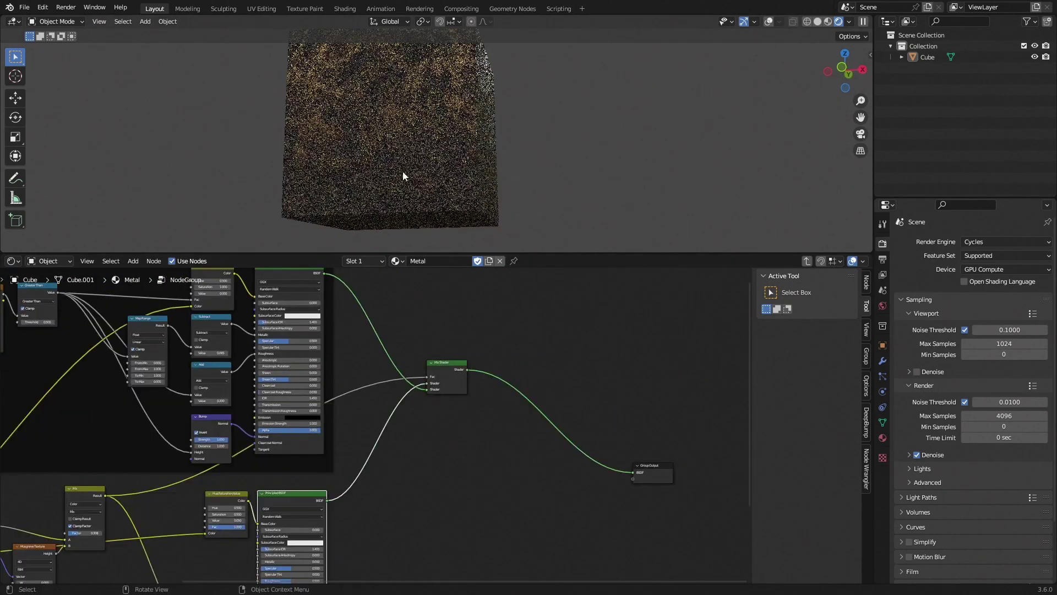
middle_click_drag(365, 187, 398, 210)
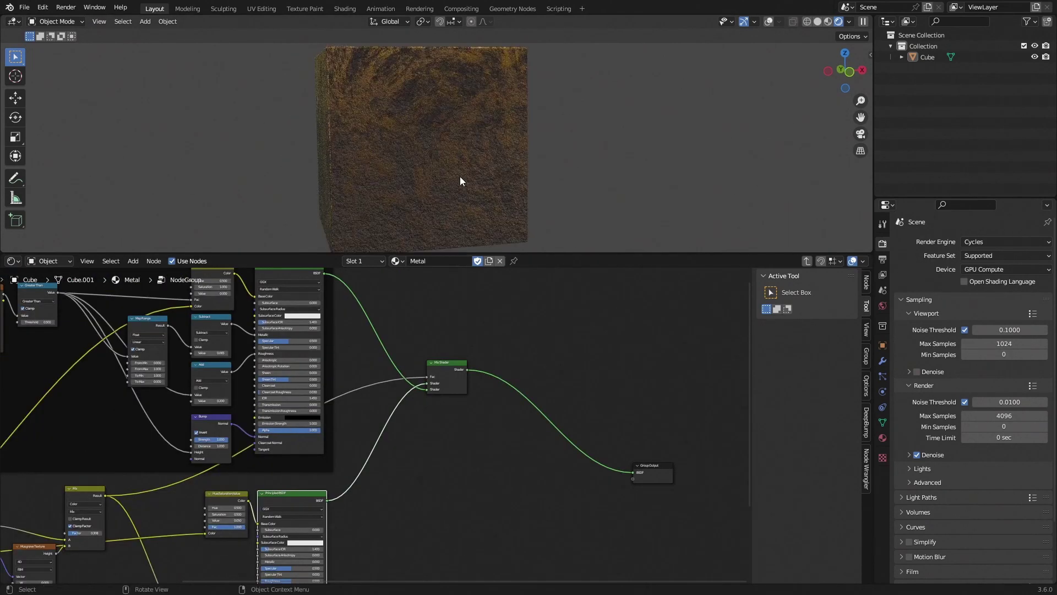
scroll(460, 176, "down", 4)
middle_click_drag(461, 178, 485, 210)
scroll(466, 173, "up", 5)
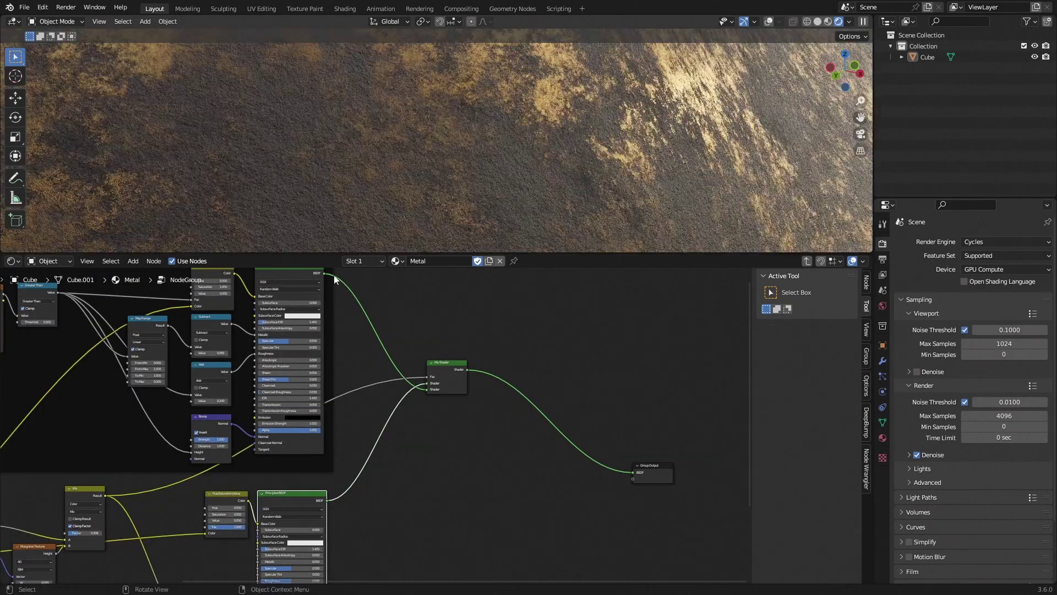
Step: Enable Invert on the second shader's Bump node
middle_click_drag(248, 506, 419, 374)
scroll(383, 479, "up", 6)
scroll(380, 479, "up", 1)
left_click(371, 475)
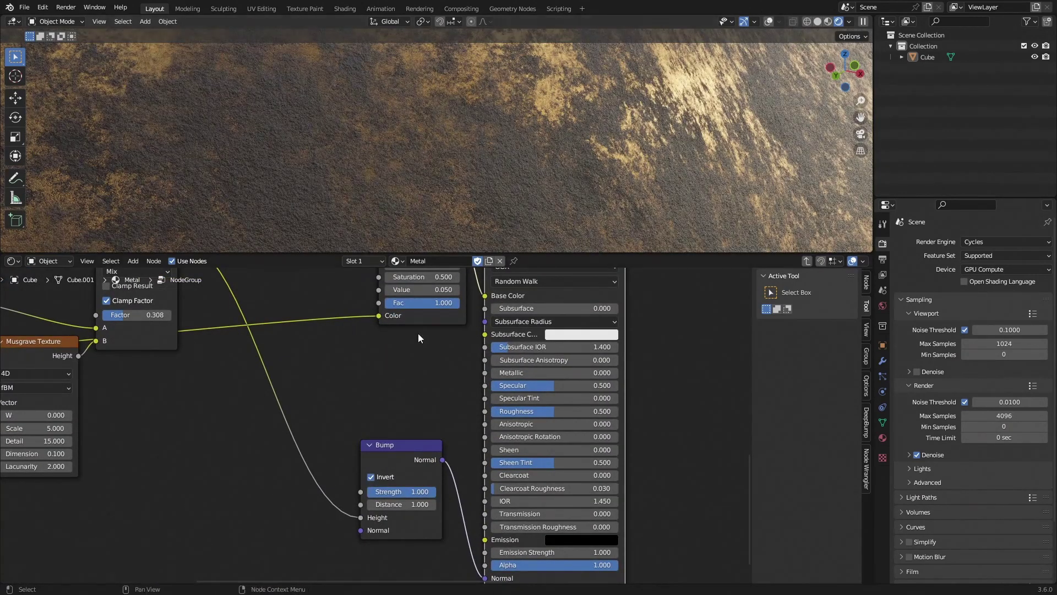
Step: Compare the second shader's Bump node with Invert off and on, leaving Invert enabled, and view the whole cube
scroll(390, 429, "up", 1)
left_click(392, 431)
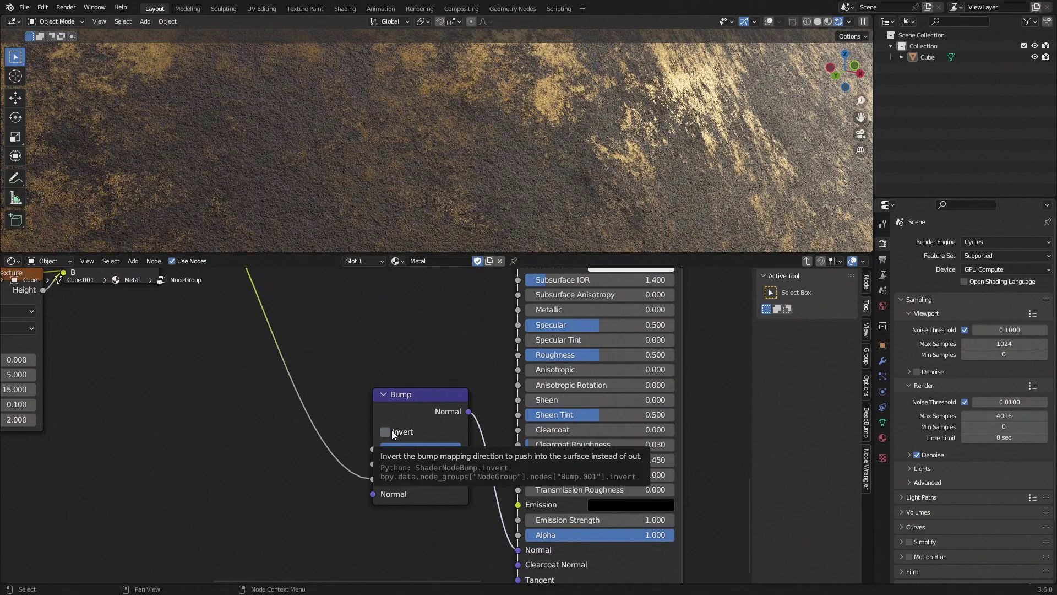
left_click(387, 429)
scroll(581, 163, "down", 5)
middle_click_drag(638, 156, 682, 175)
scroll(637, 177, "down", 5)
Step: Set the Scale of the second shader's Musgrave Texture to 2
middle_click_drag(215, 422, 545, 442)
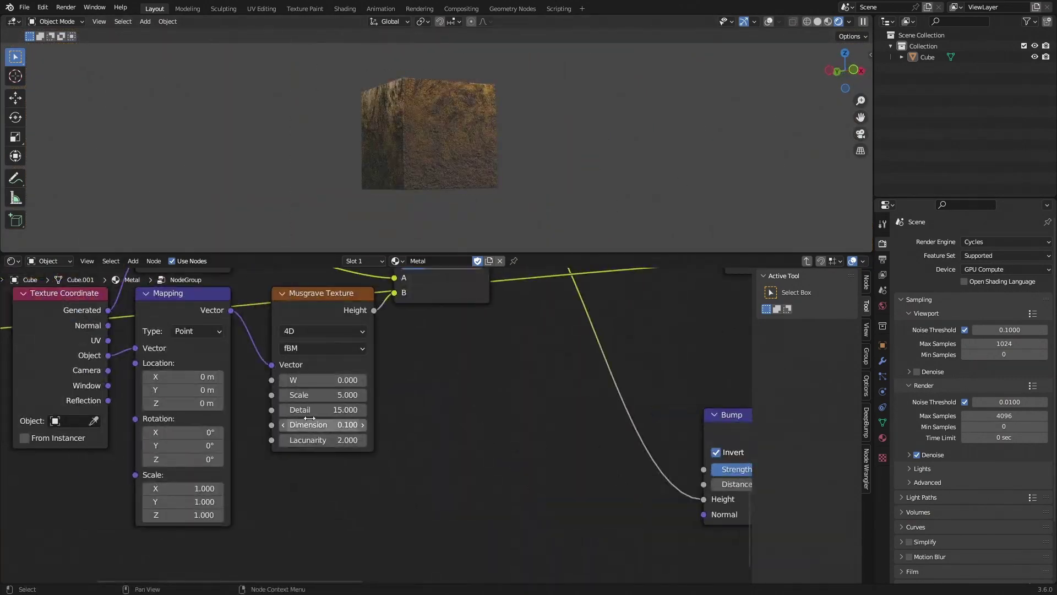
type("2")
key("Return")
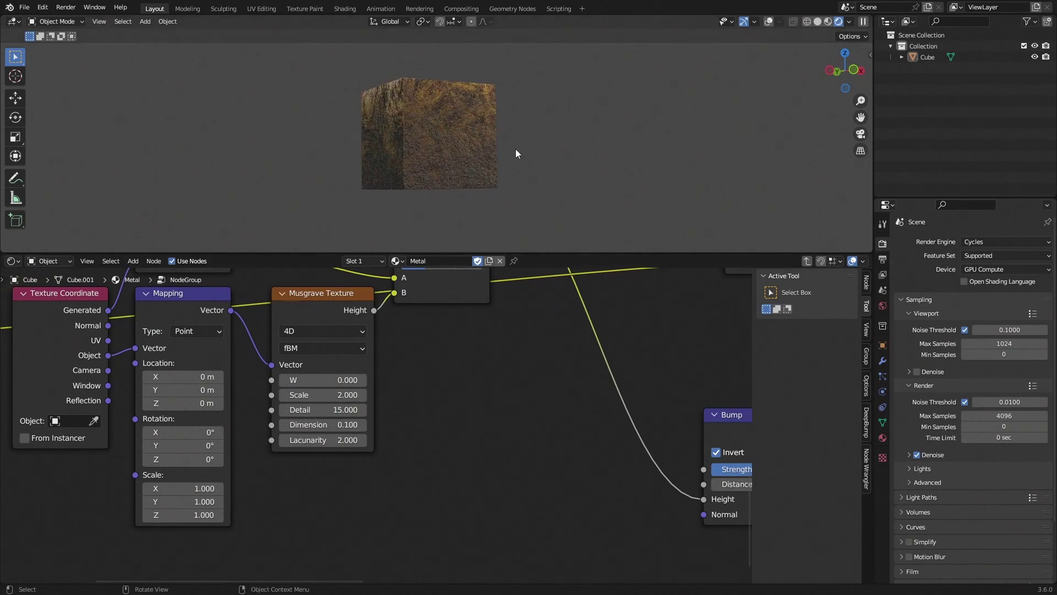
Step: Examine the blended metal on the cube's faces and edges from several angles and distances
scroll(517, 151, "up", 4)
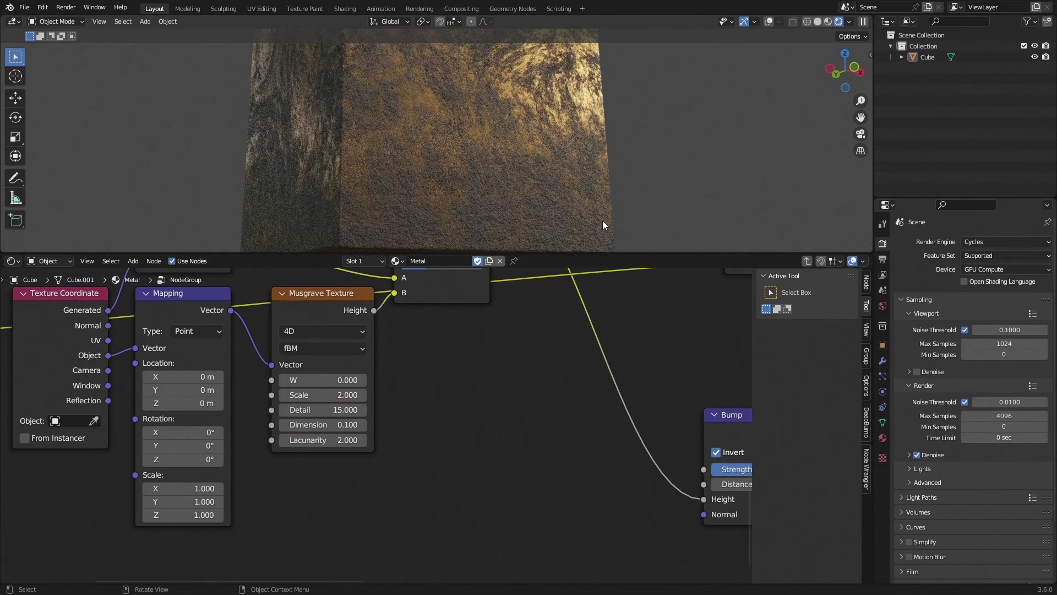
middle_click_drag(602, 221, 618, 216)
scroll(624, 209, "down", 1)
scroll(623, 208, "down", 4)
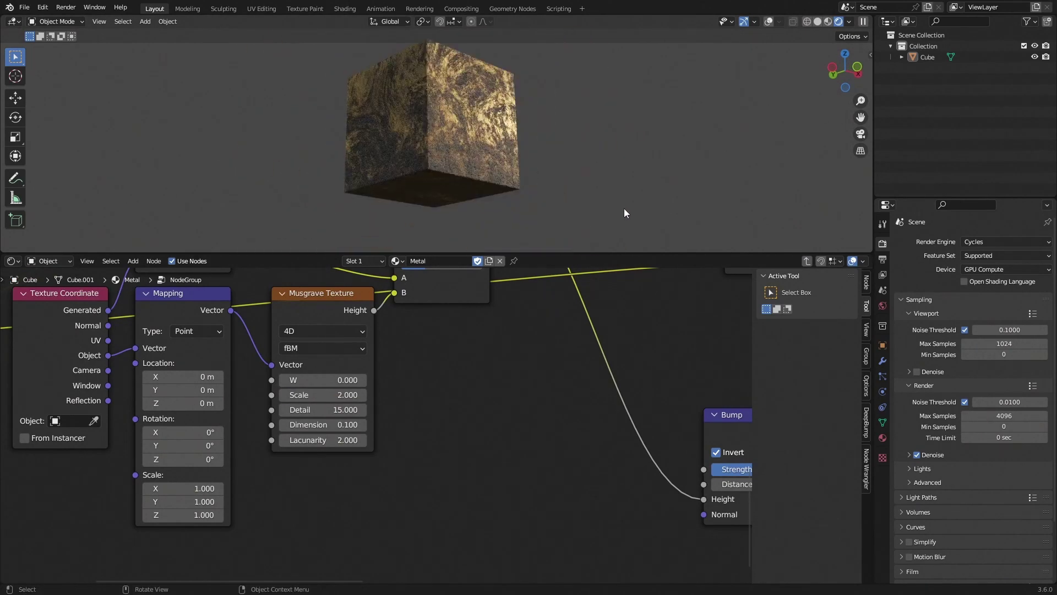
middle_click_drag(610, 178, 533, 171)
scroll(548, 184, "down", 3)
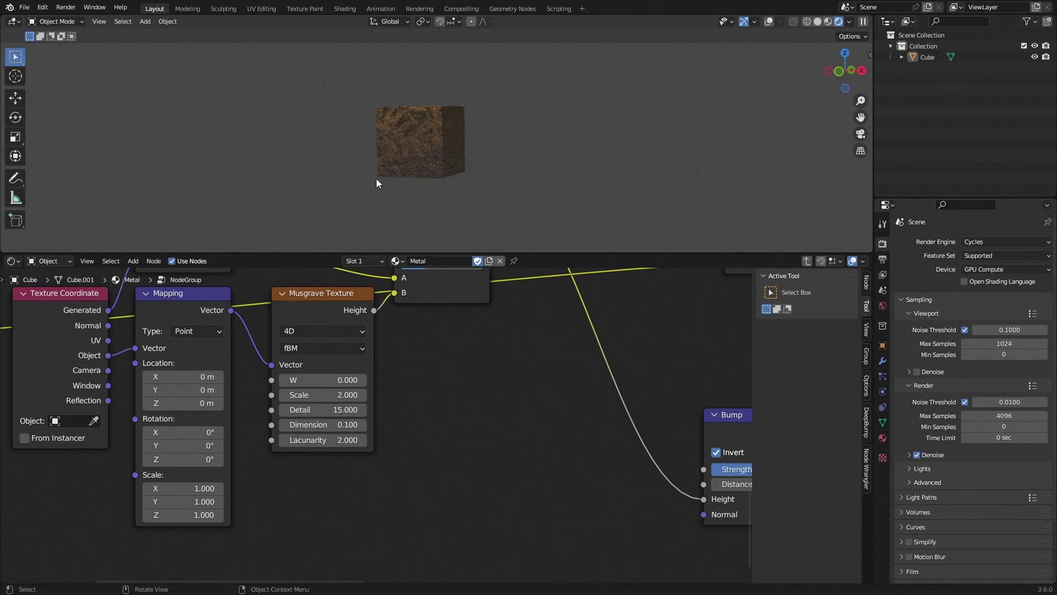
middle_click_drag(376, 178, 472, 193)
scroll(474, 190, "up", 4)
middle_click_drag(490, 153, 446, 156)
scroll(465, 176, "down", 3)
scroll(480, 189, "up", 6)
scroll(339, 141, "down", 2)
scroll(339, 144, "down", 1)
scroll(457, 159, "up", 3)
scroll(418, 397, "down", 8)
Step: Join all of the second shader's nodes in a frame below the first shader's frame and shift it slightly aside
middle_click_drag(584, 363, 360, 440)
middle_click_drag(271, 534, 429, 448)
scroll(429, 448, "down", 3)
left_click_drag(416, 532, 78, 394)
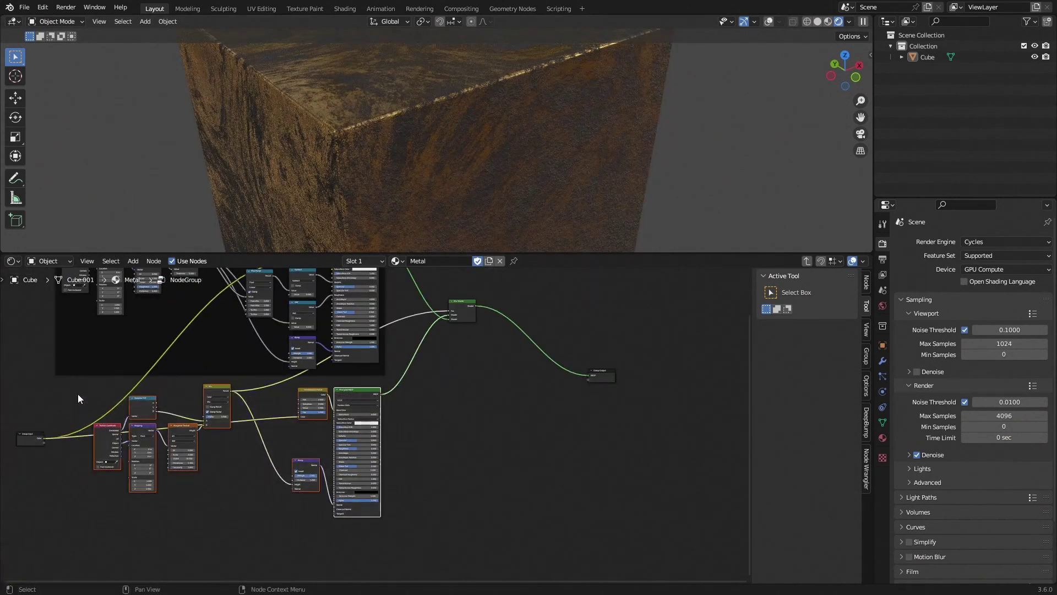
key("ctrl+j")
left_click(498, 444)
left_click_drag(337, 383, 330, 385)
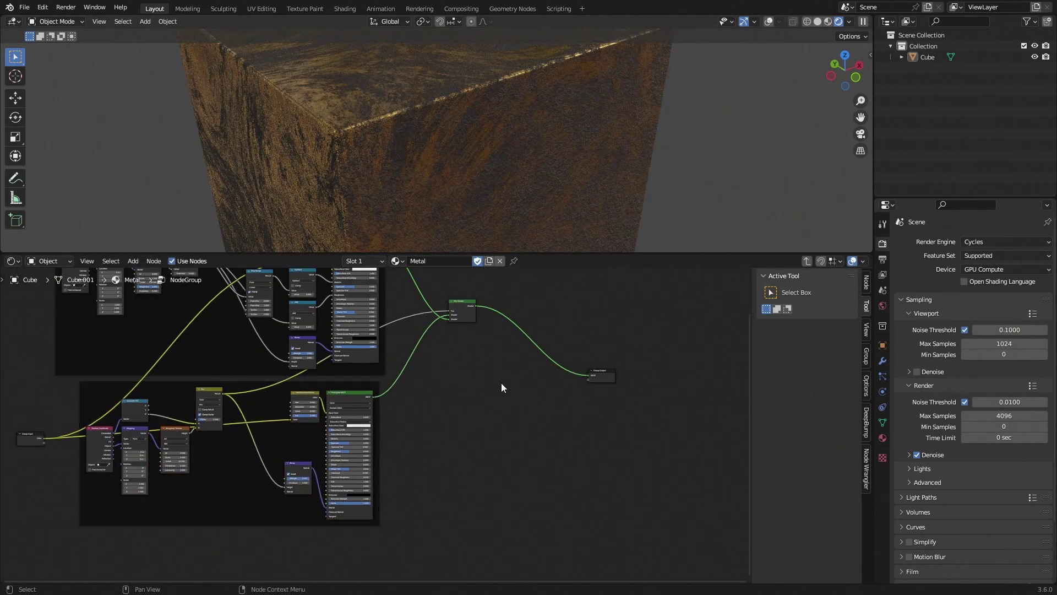
Step: Add a Bevel node in the empty area beside the second shader's frame and preview its Normal output on the cube
scroll(501, 382, "up", 3)
scroll(381, 374, "up", 2)
key("shift+a")
type("bev")
key("Return")
left_click(357, 325)
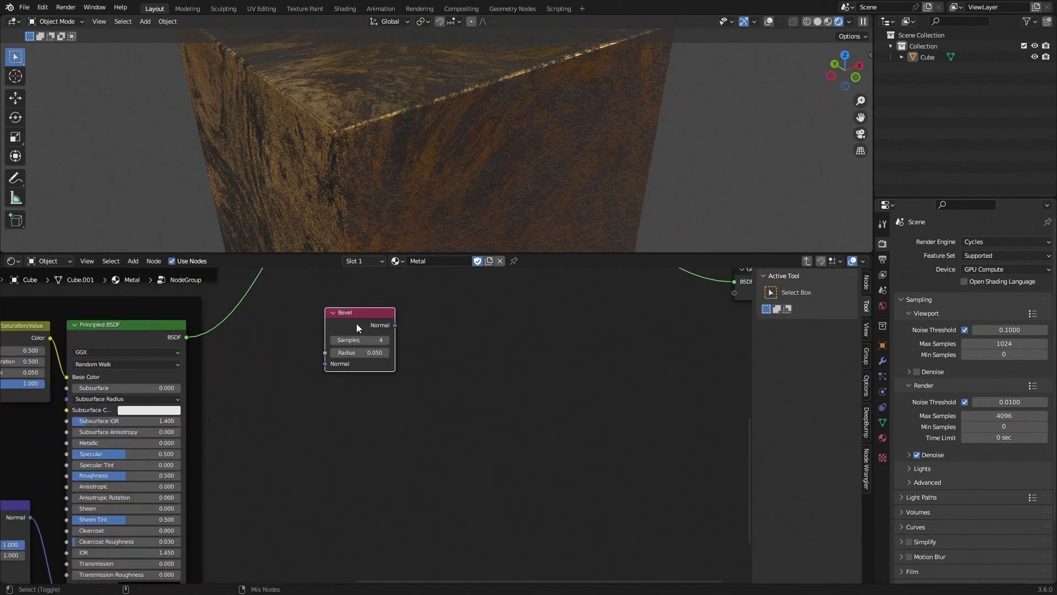
left_click(358, 326, "ctrl+shift")
middle_click_drag(434, 341, 426, 371)
scroll(460, 176, "down", 4)
middle_click_drag(460, 176, 499, 155)
scroll(499, 148, "up", 6)
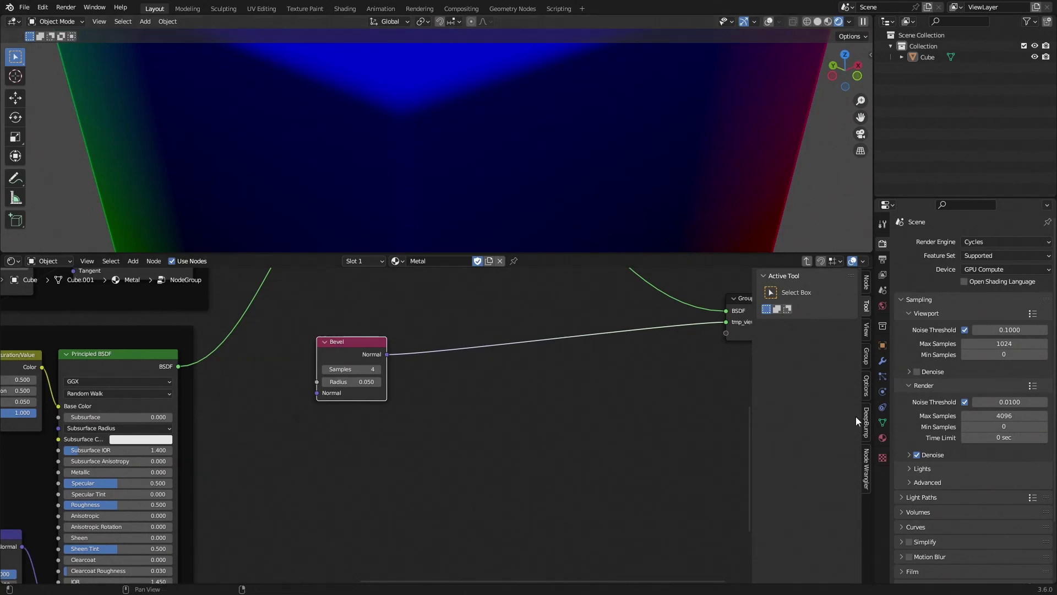
left_click(883, 361)
left_click(909, 241)
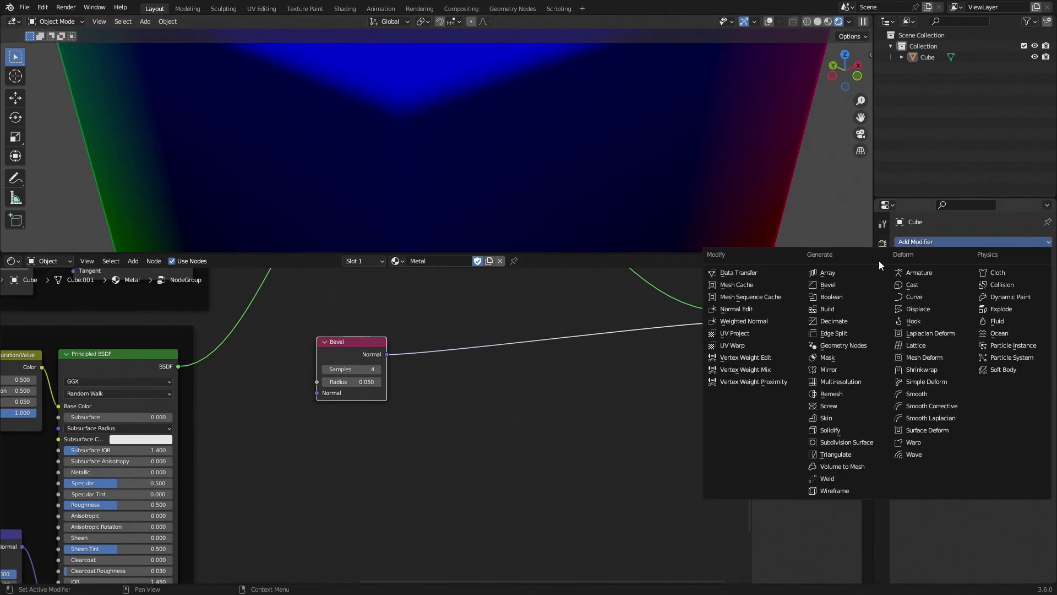
scroll(439, 441, "up", 2)
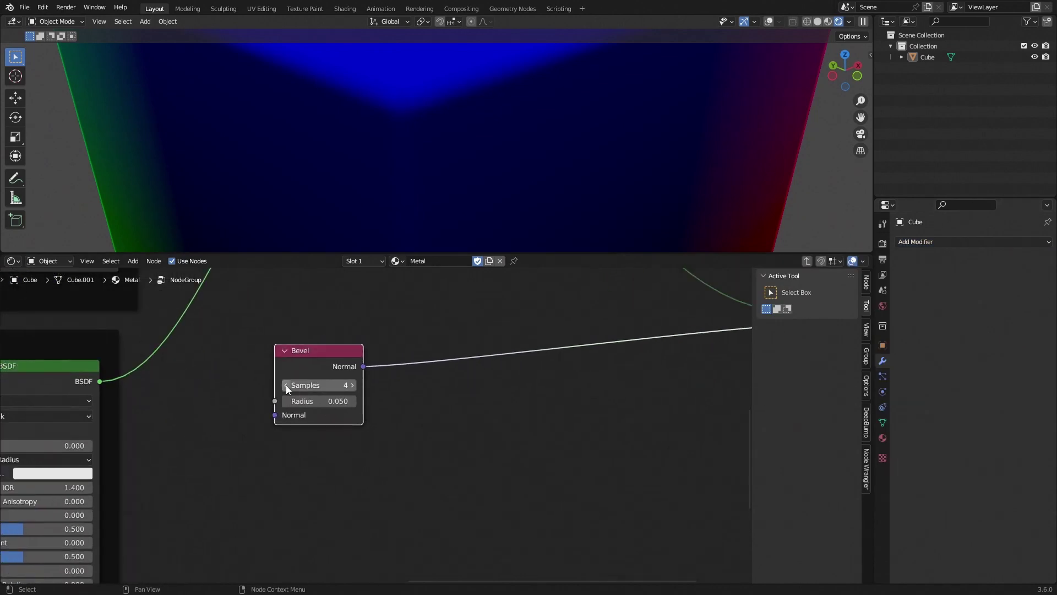
middle_click_drag(400, 153, 464, 172)
scroll(344, 397, "up", 1)
scroll(337, 392, "down", 1)
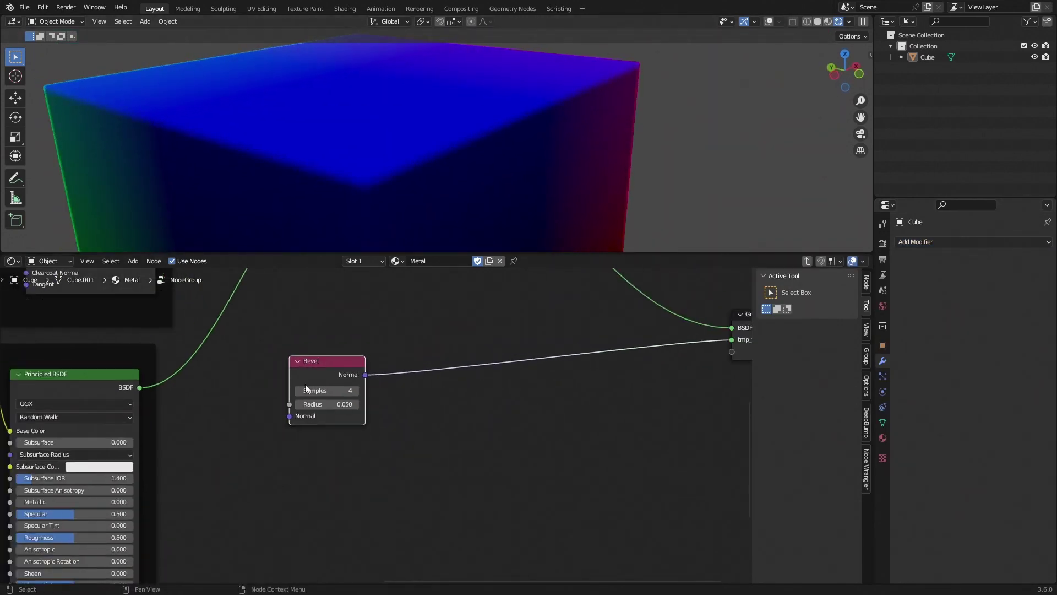
Step: Duplicate the Bevel node, place the copy directly below the original and align the two
scroll(373, 379, "up", 1)
key("shift+d")
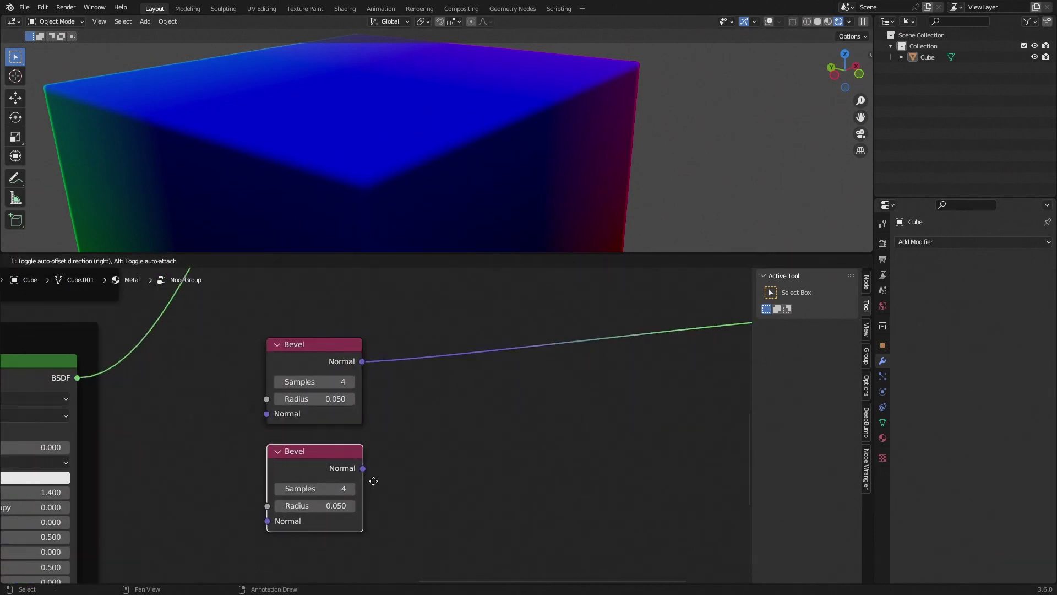
left_click(364, 473)
left_click_drag(319, 344, 306, 341)
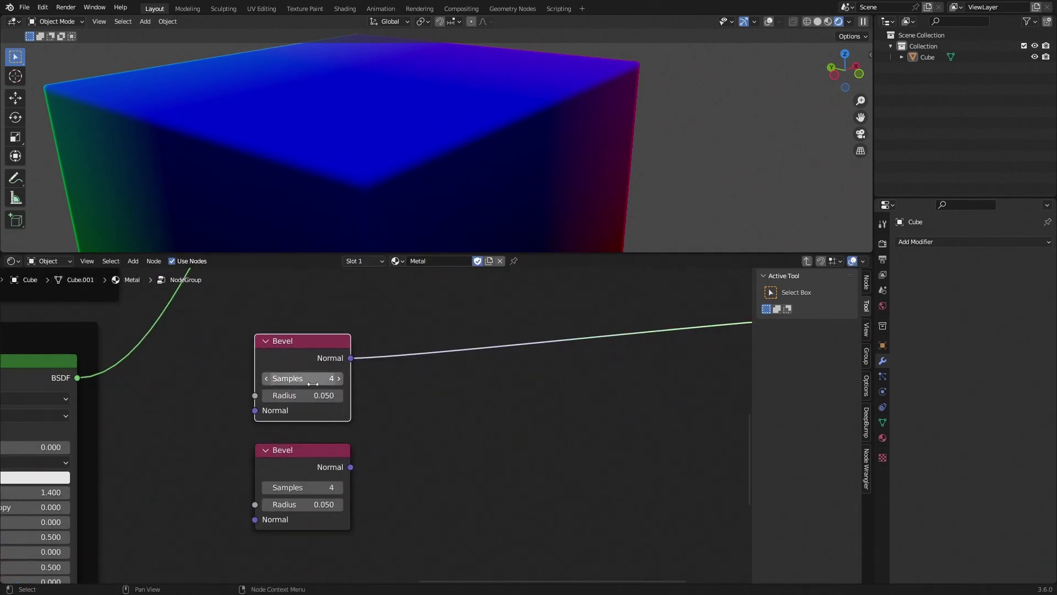
Step: Set Samples to 2 on the upper Bevel node and to 10 on the lower one
left_click_drag(308, 381, 295, 381)
scroll(378, 427, "up", 1)
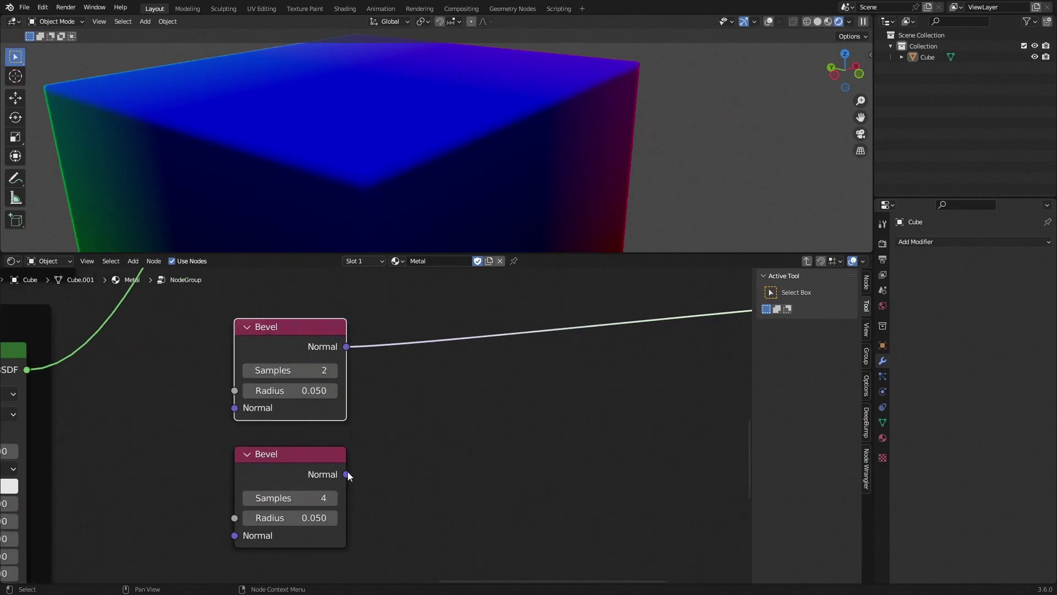
left_click_drag(311, 498, 309, 498)
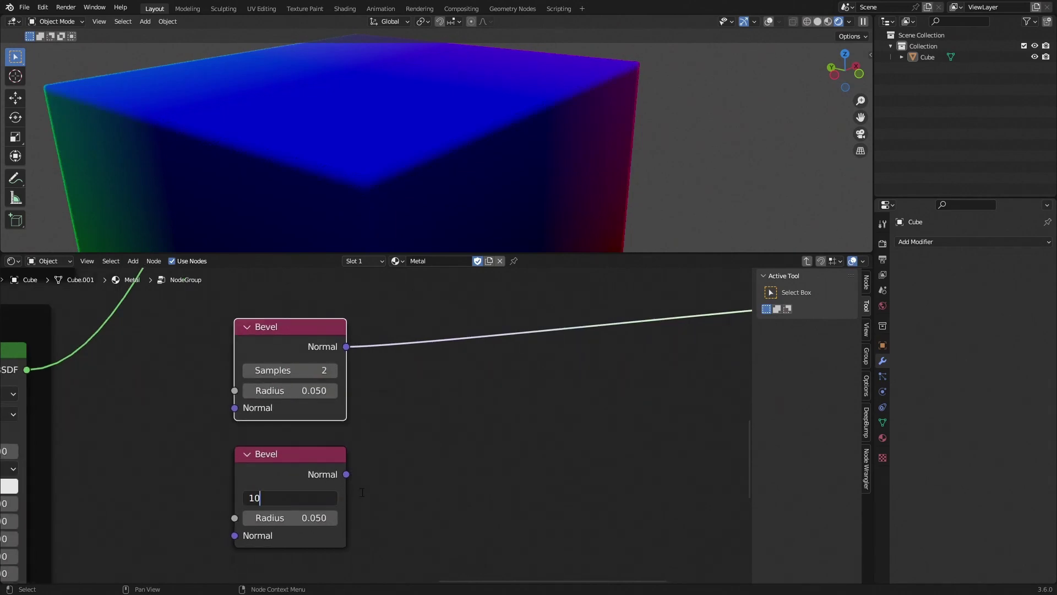
type("10")
key("Return")
Step: Set the upper Bevel node's Radius to 0.001 and check the edge sharpness on the cube
scroll(552, 470, "up", 2)
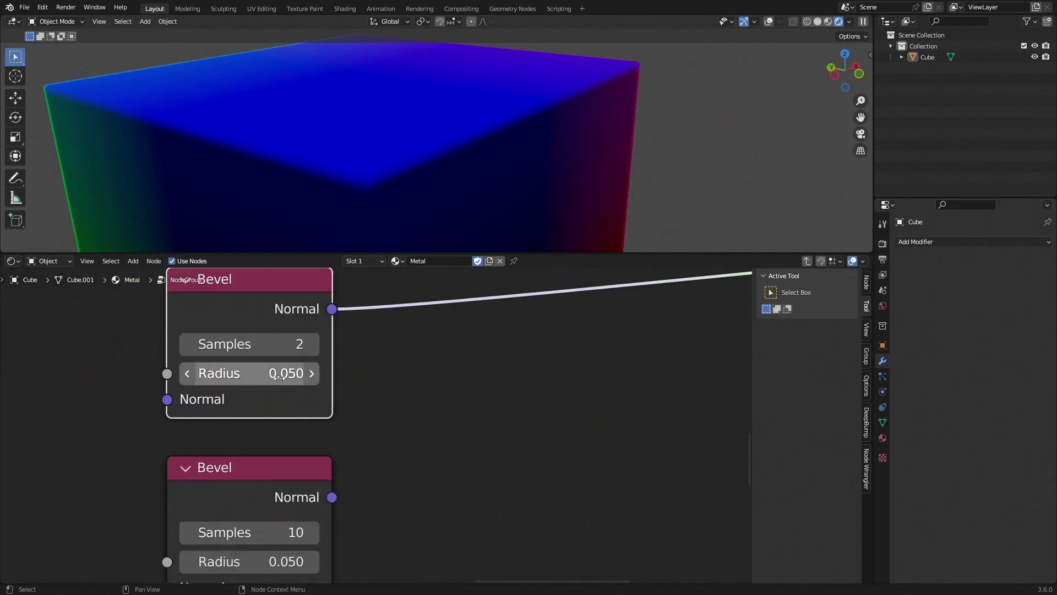
left_click_drag(274, 377, 242, 377)
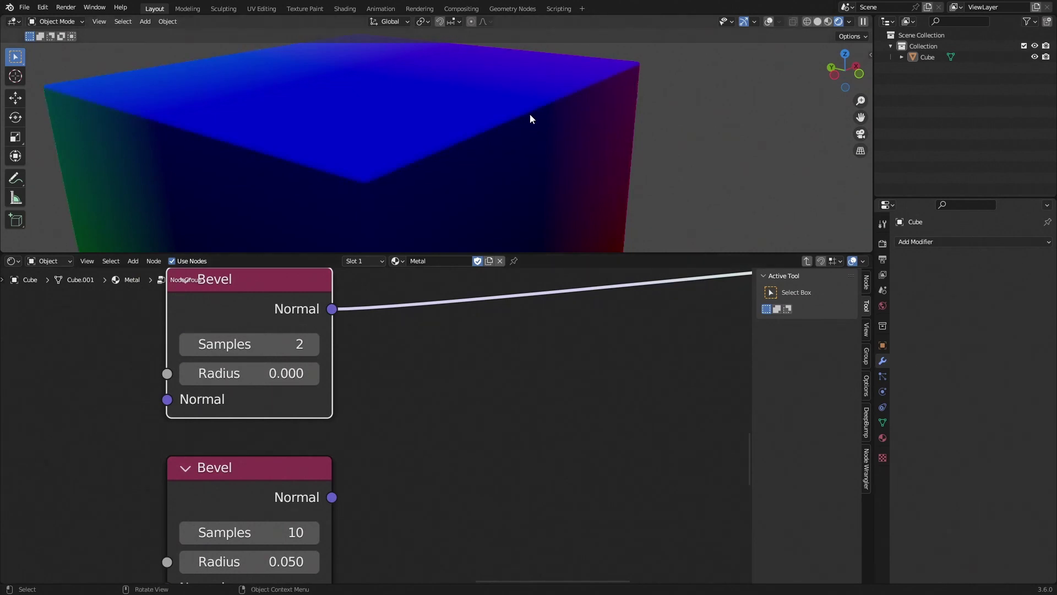
middle_click_drag(40, 106, 56, 84)
scroll(267, 301, "down", 1)
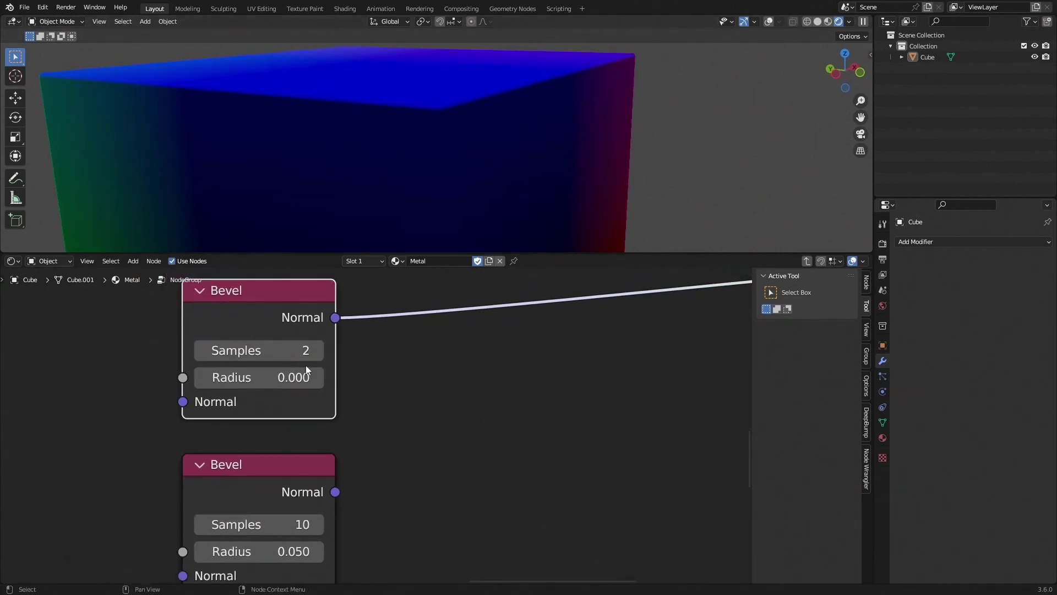
left_click(239, 380)
type("0.0")
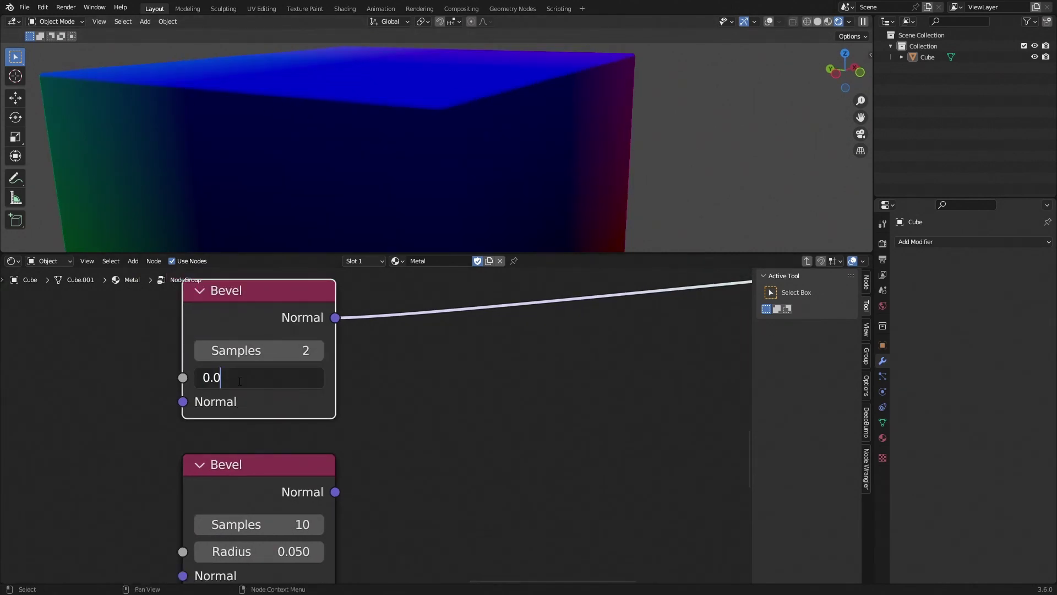
key("Return")
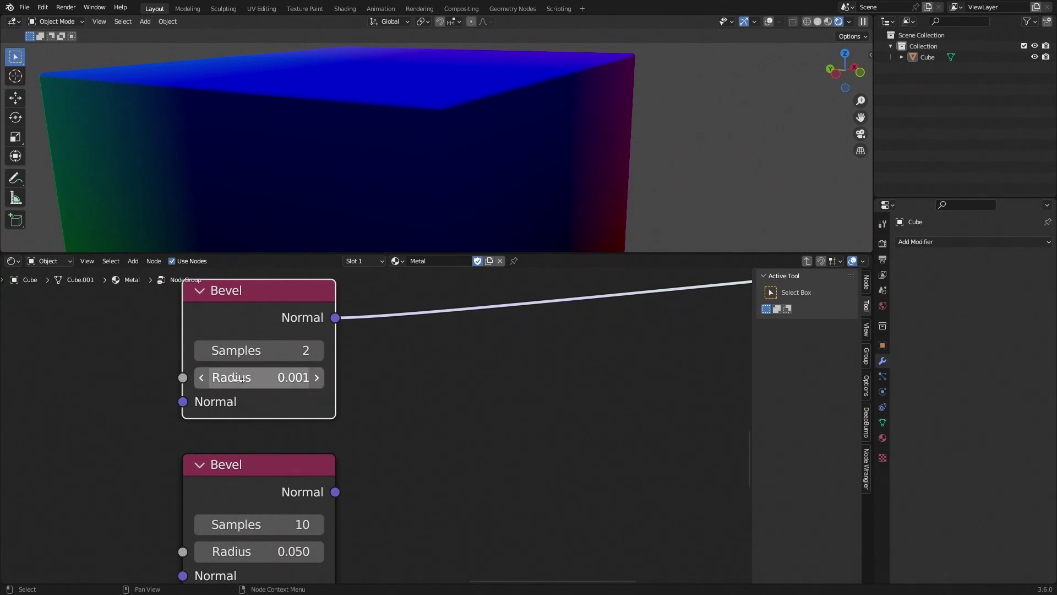
middle_click_drag(533, 142, 320, 96)
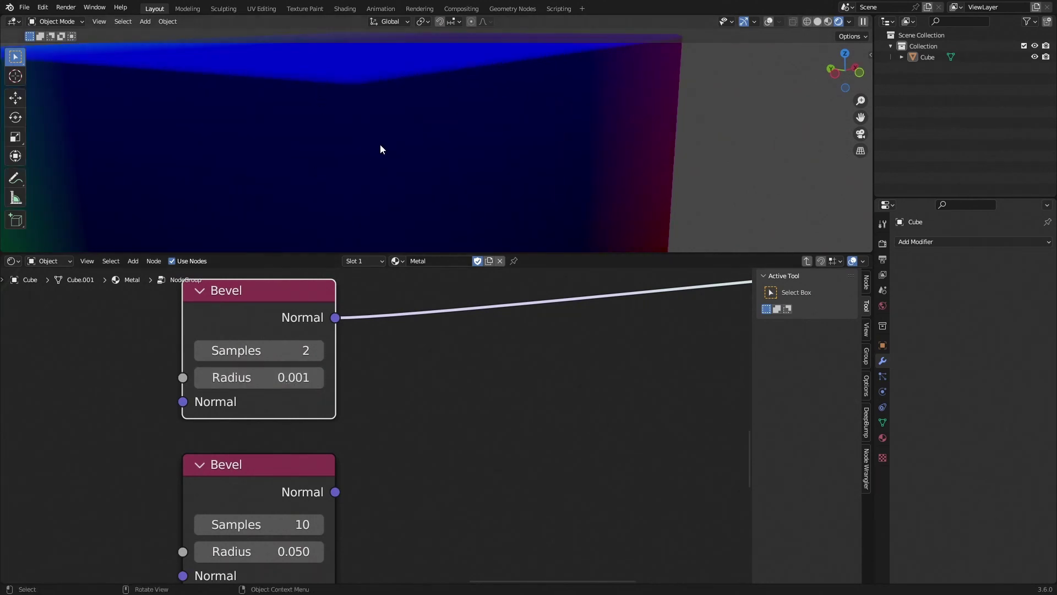
scroll(395, 139, "down", 3)
Step: Combine both Bevel normals in a Vector Math node set to Dot Product and preview its value on the cube
scroll(334, 433, "down", 1)
key("shift+a")
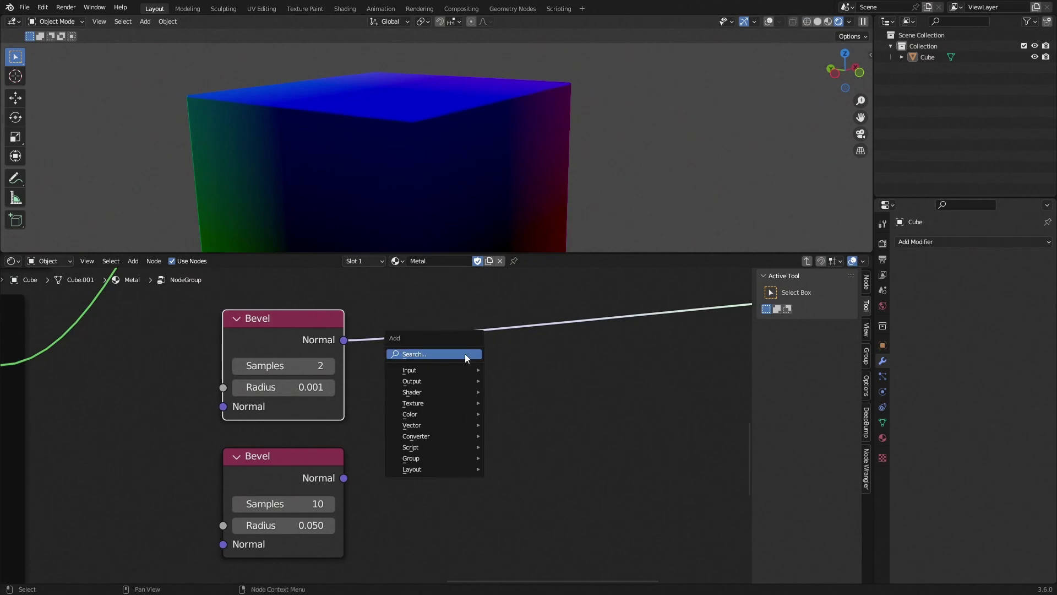
left_click(465, 359)
type("add")
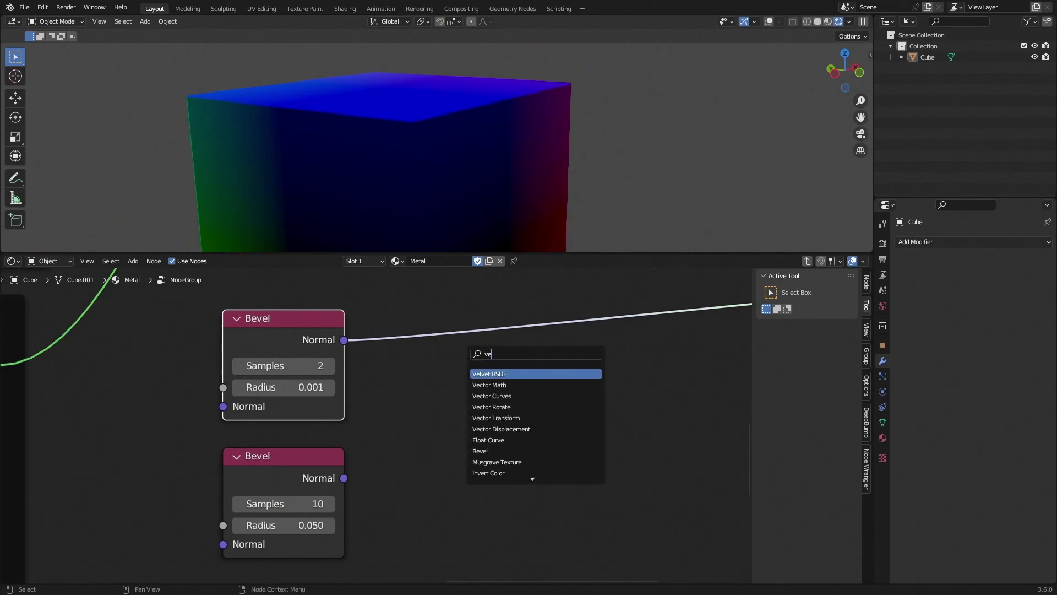
key("Return")
left_click(442, 364)
left_click(442, 364)
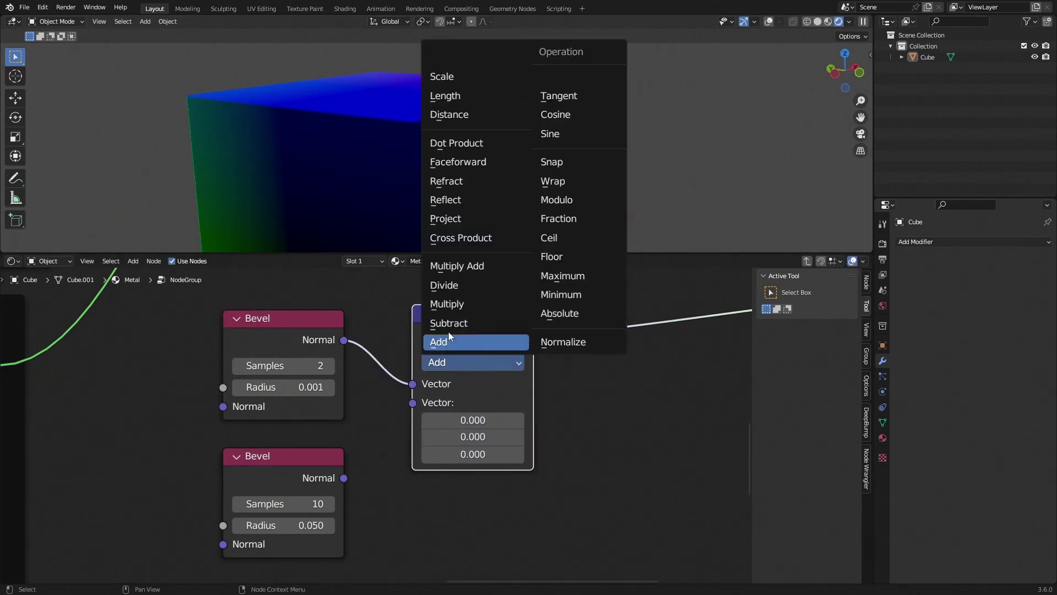
left_click(464, 146)
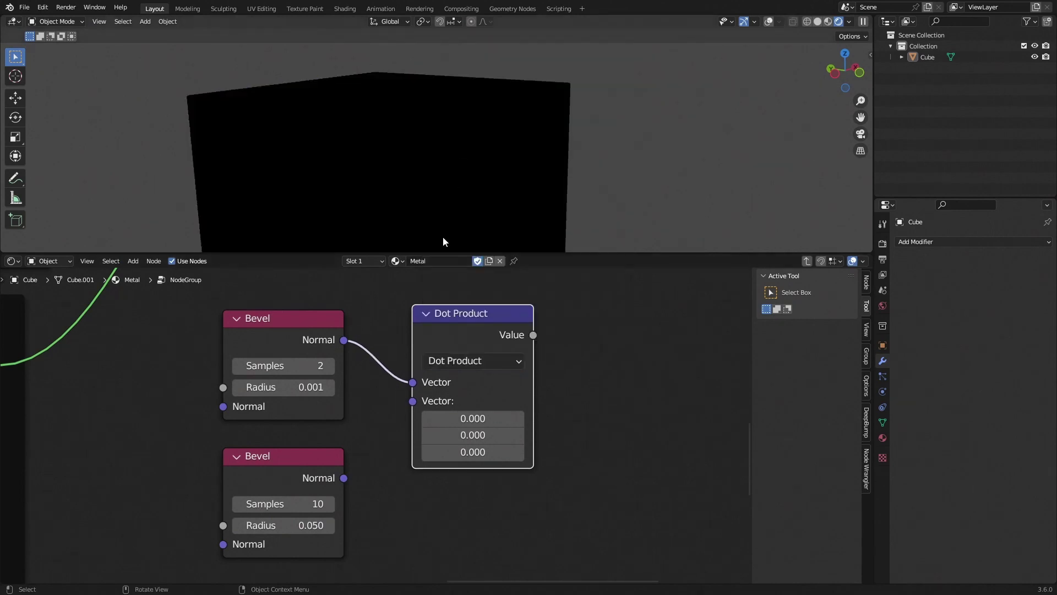
left_click_drag(344, 478, 413, 401)
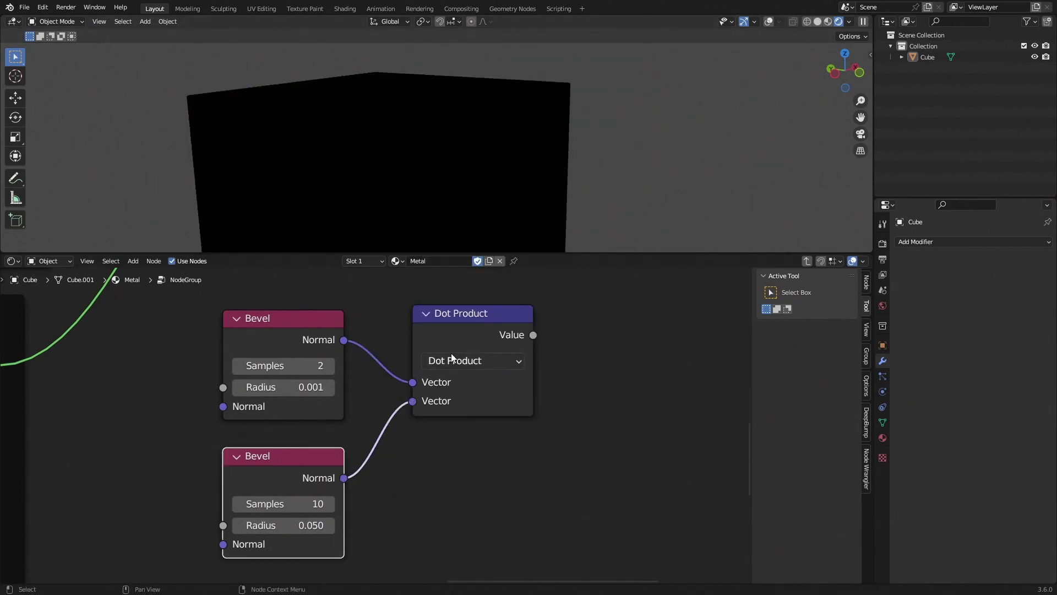
left_click(461, 315, "ctrl+shift")
Step: Set the lower Bevel node's Radius to 0.070 and check the edge mask on the cube
scroll(380, 426, "up", 1)
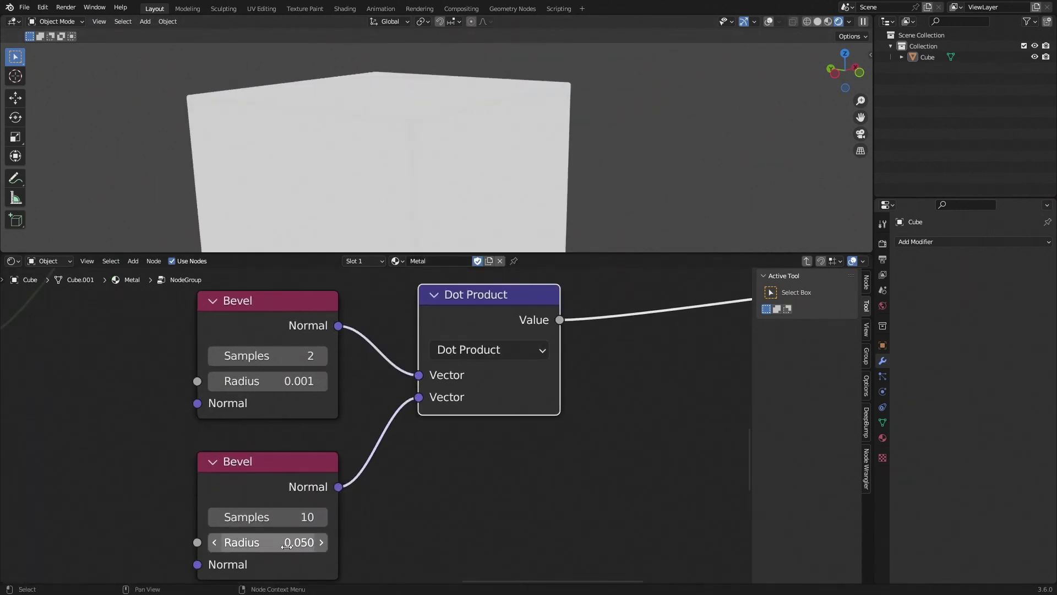
left_click_drag(293, 539, 269, 543, "shift")
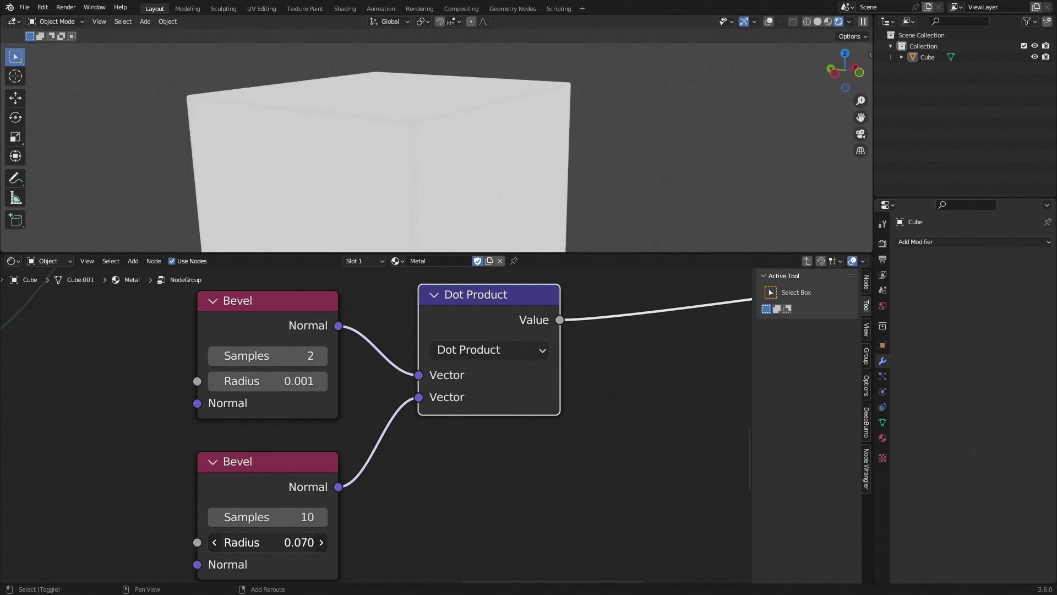
scroll(462, 196, "up", 2)
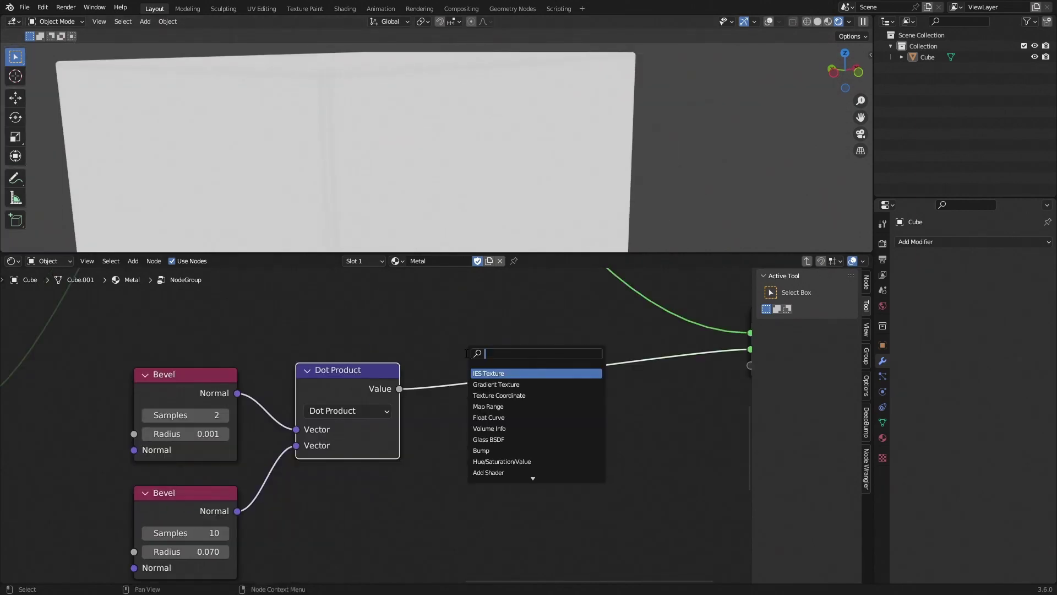
Step: Insert a Math node set to Less Than between the Dot Product and the Group Output
type("l")
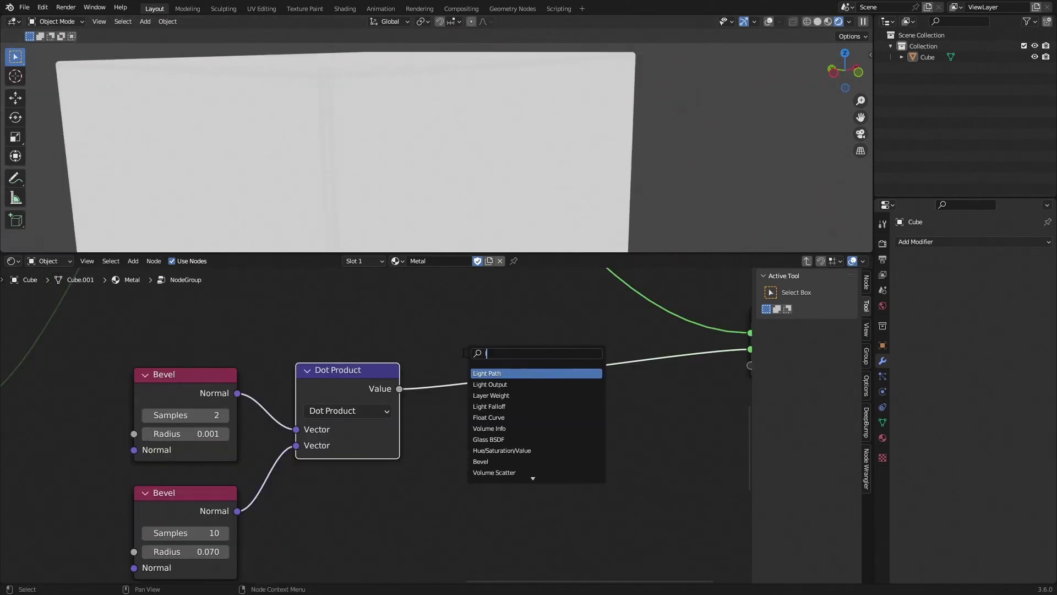
key("BackSpace")
type("mat")
key("Return")
left_click(461, 353)
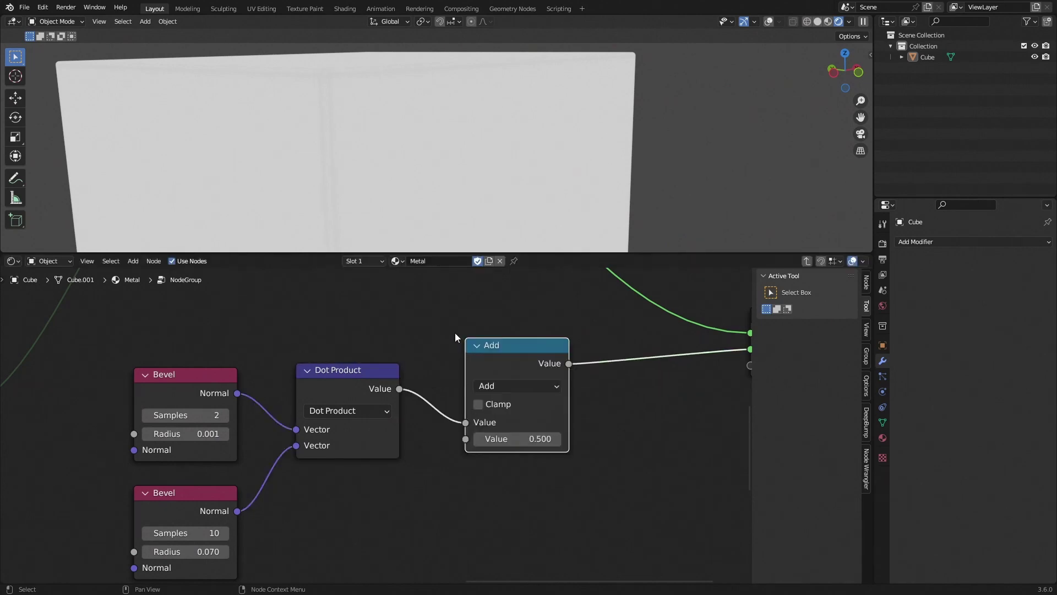
left_click(497, 384)
left_click(507, 384)
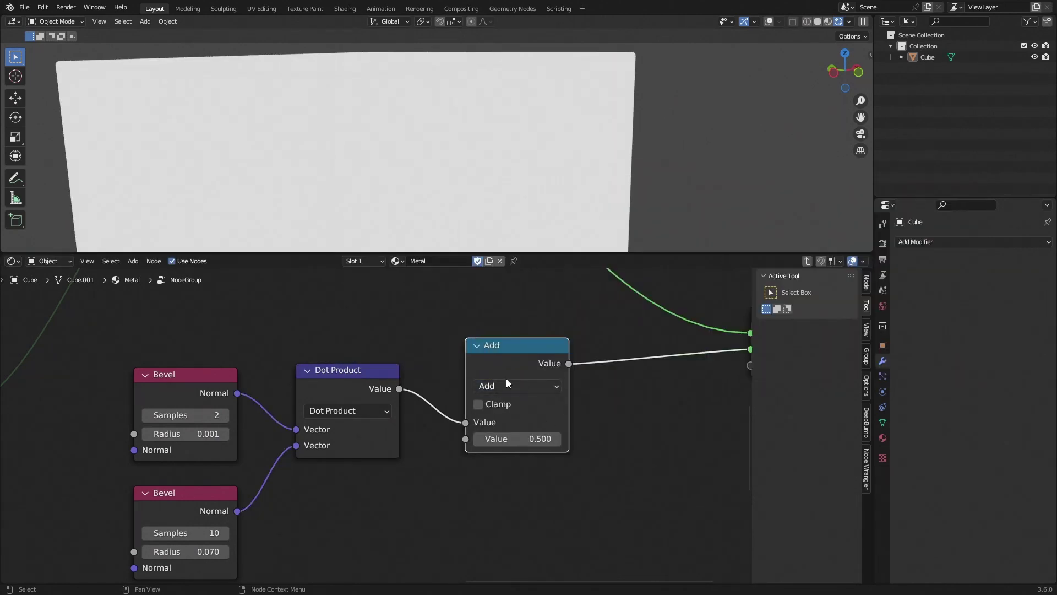
left_click(506, 384)
left_click(678, 231)
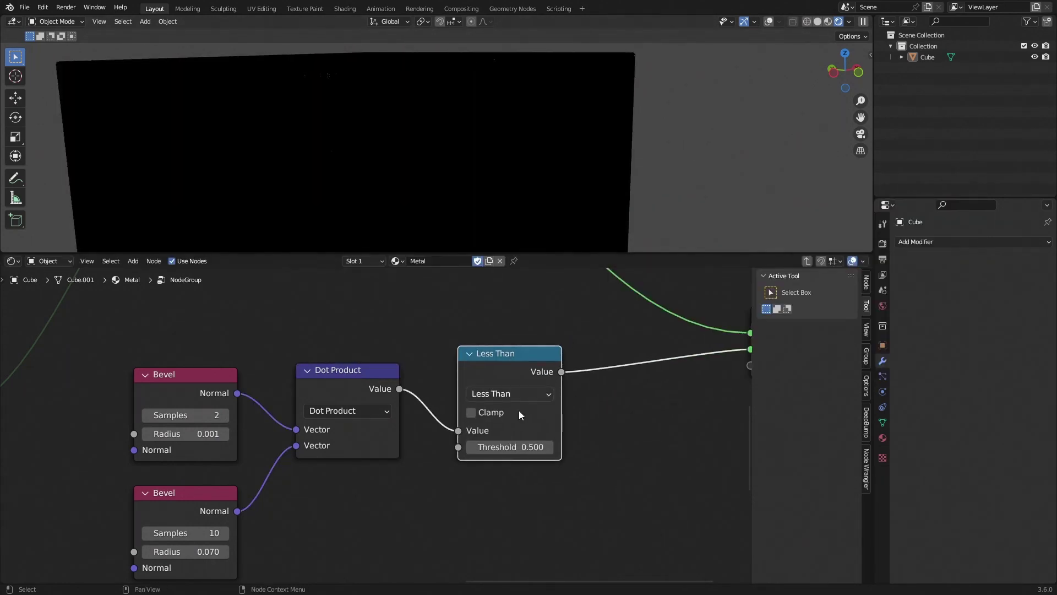
Step: Set the Less Than node's Threshold to 0.750 and inspect the edge mask around the cube's corner
left_click(528, 453)
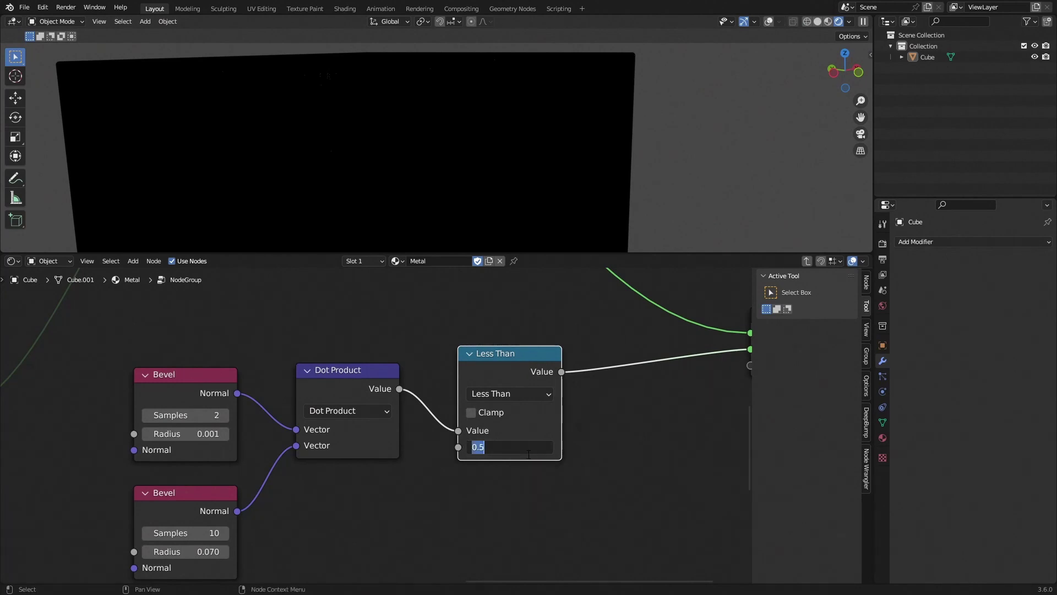
type(".75")
key("Return")
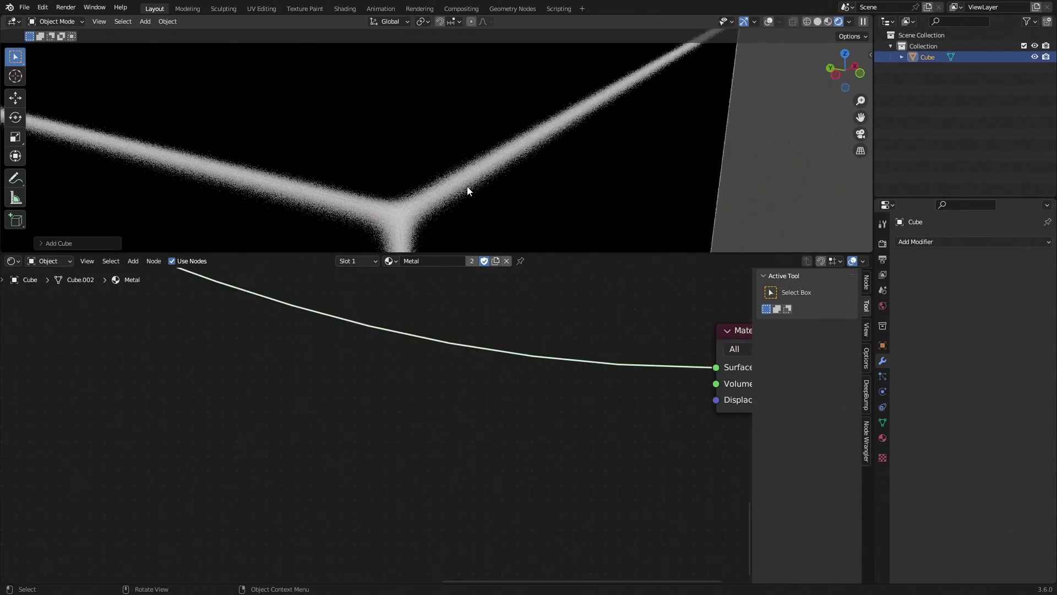
middle_click_drag(464, 183, 467, 179)
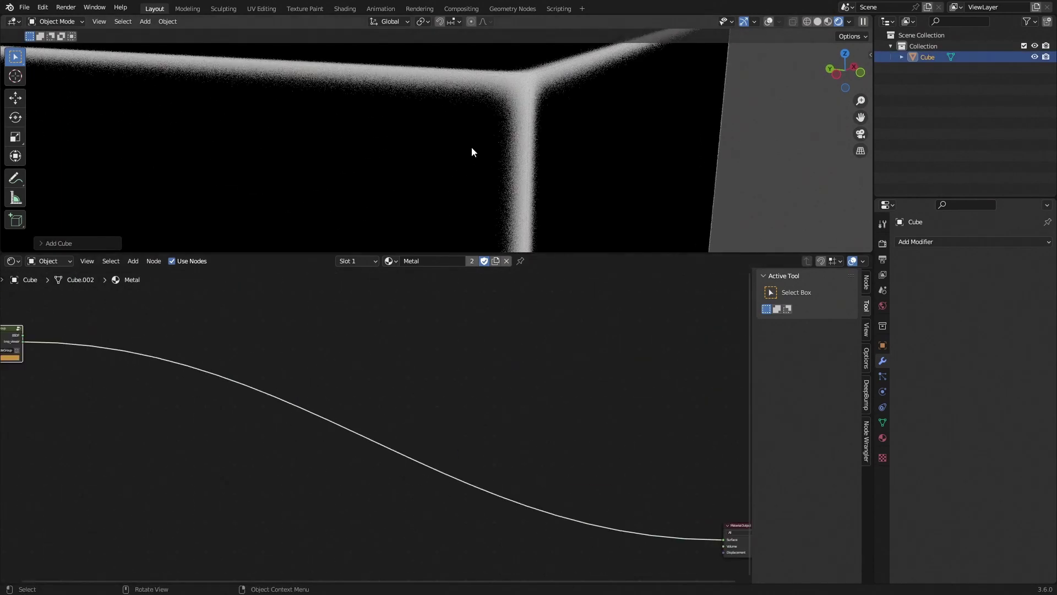
scroll(472, 144, "down", 5)
middle_click_drag(483, 132, 394, 137)
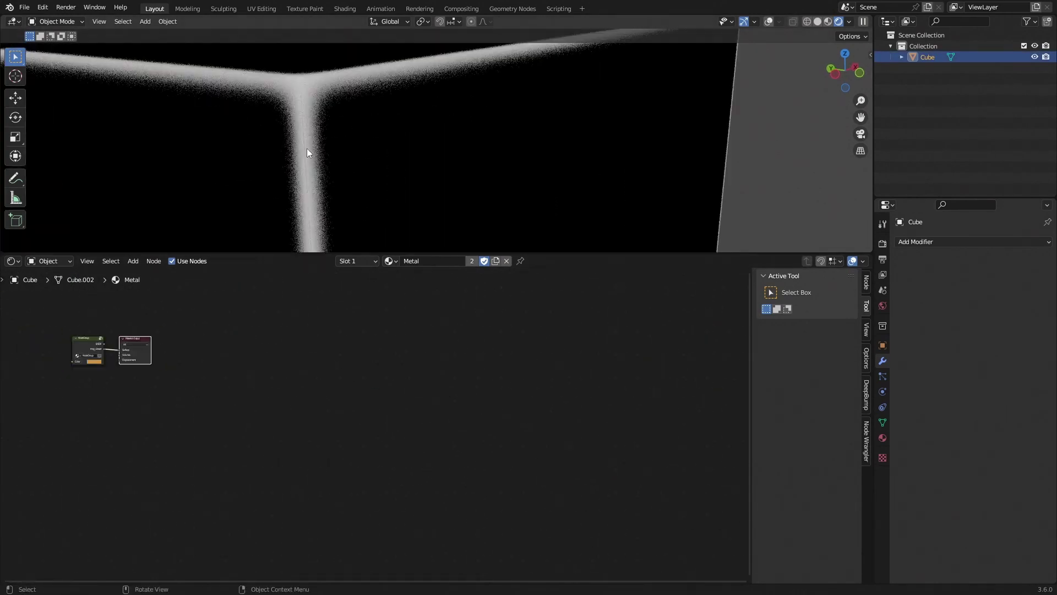
left_click(933, 243)
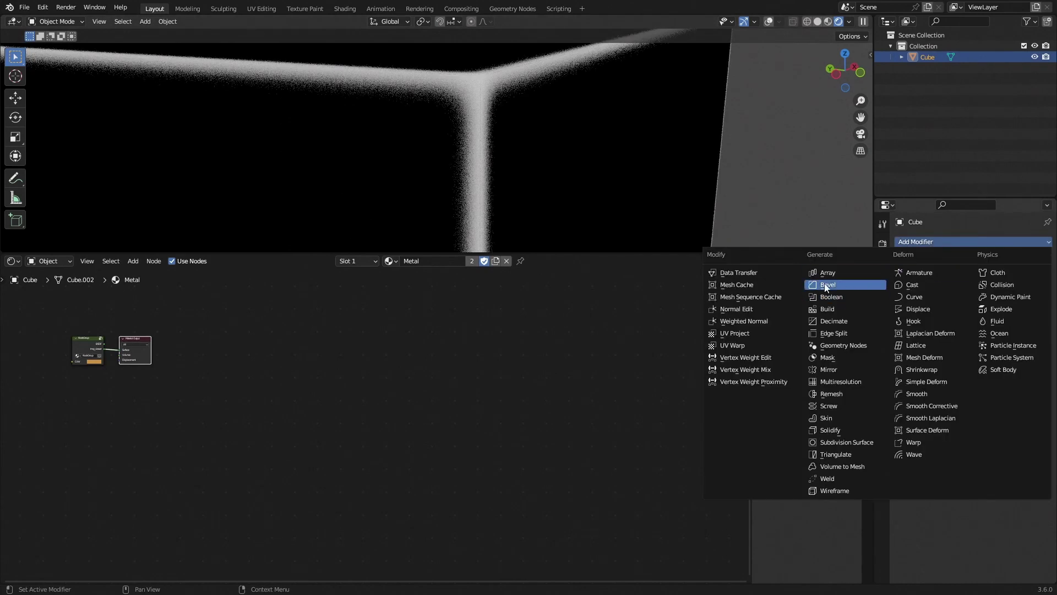
middle_click_drag(493, 116, 496, 118)
Step: Inside the Metal node group, move the two Bevel, Dot Product and Less Than nodes farther from the Group Output
key("Tab")
left_click_drag(408, 401, 389, 401)
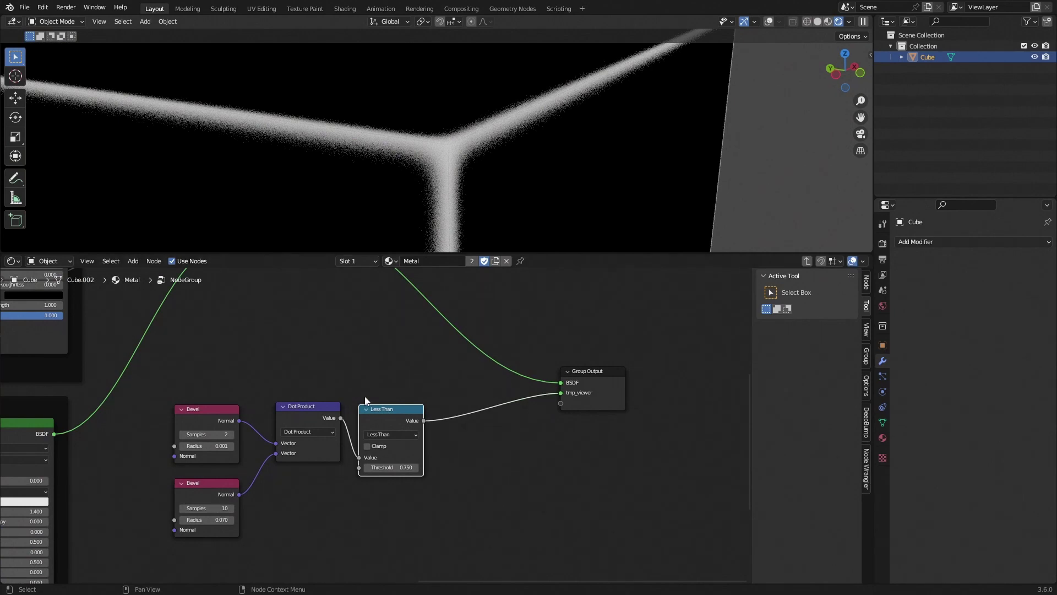
middle_click_drag(365, 398, 378, 413)
left_click_drag(420, 405, 205, 569)
key("g")
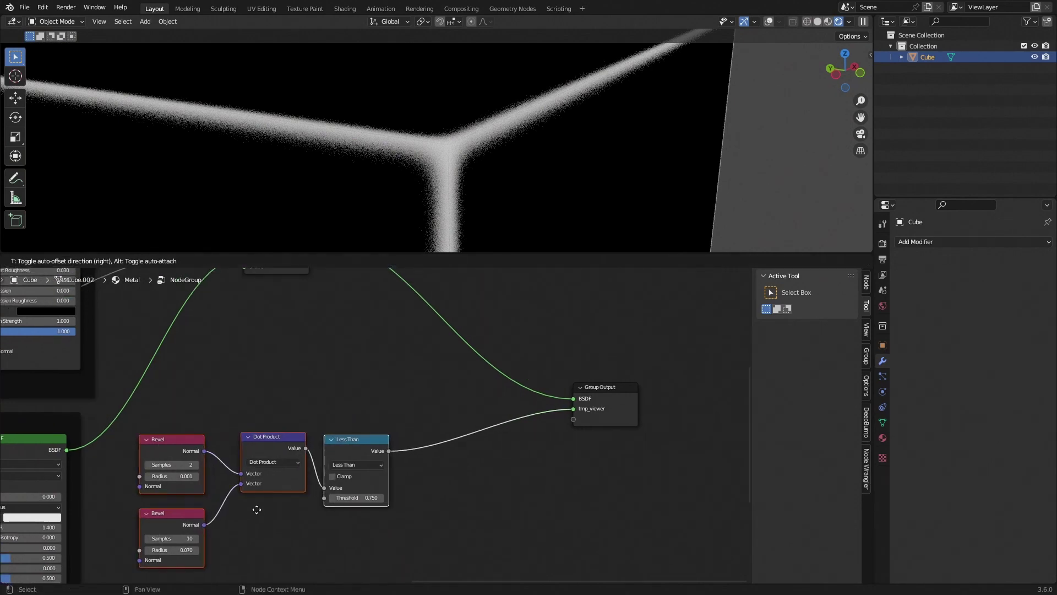
left_click(256, 509)
key("Tab")
scroll(235, 411, "up", 2)
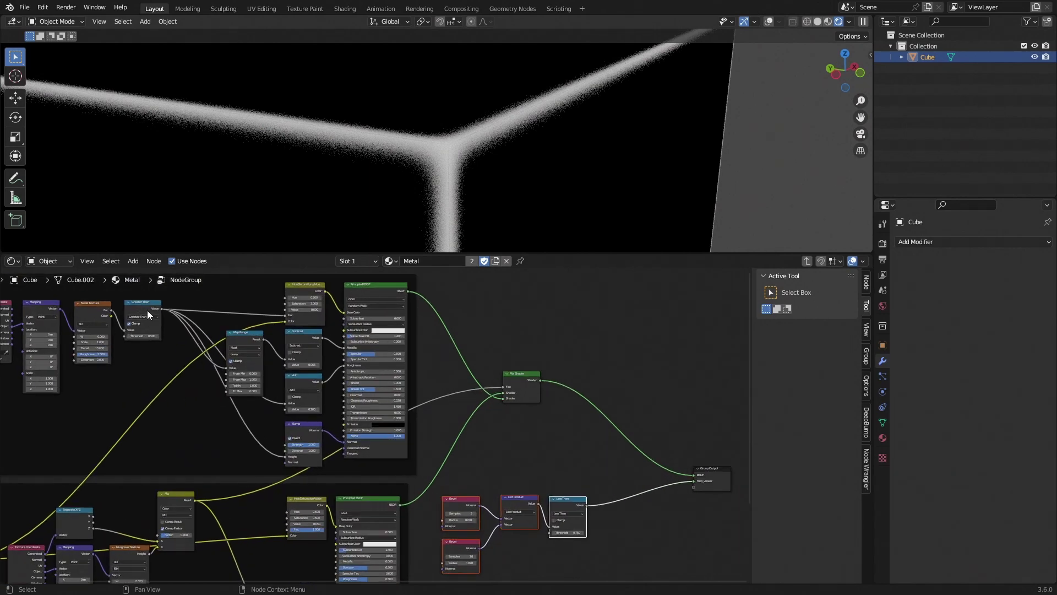
Step: Add a Mix node beside the Less Than node and set its data type to Color
right_click_drag(145, 308, 575, 501, "alt")
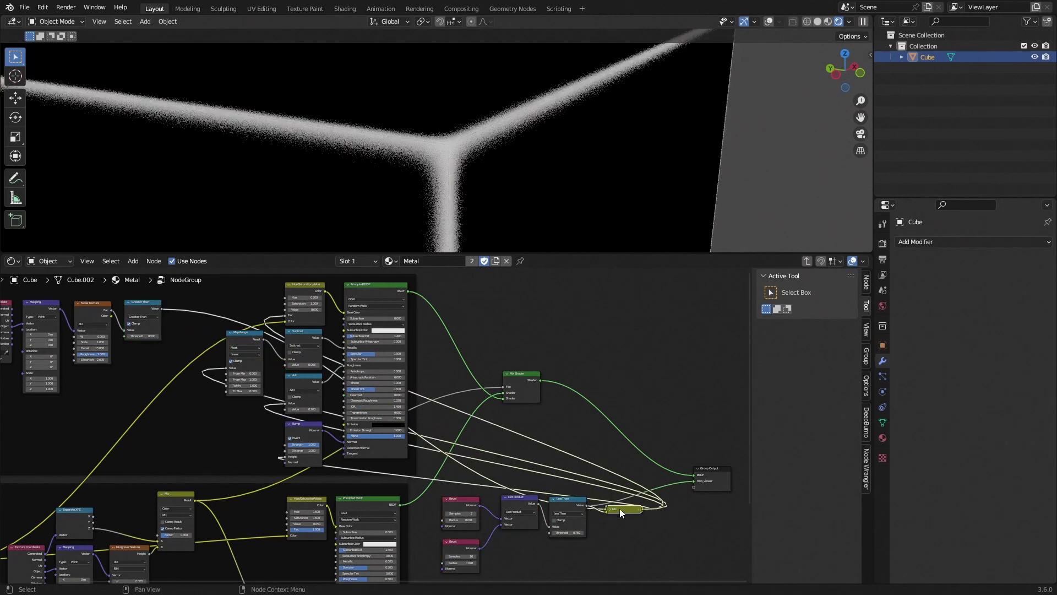
key("ctrl+z")
left_click_drag(162, 308, 638, 477)
type("mi")
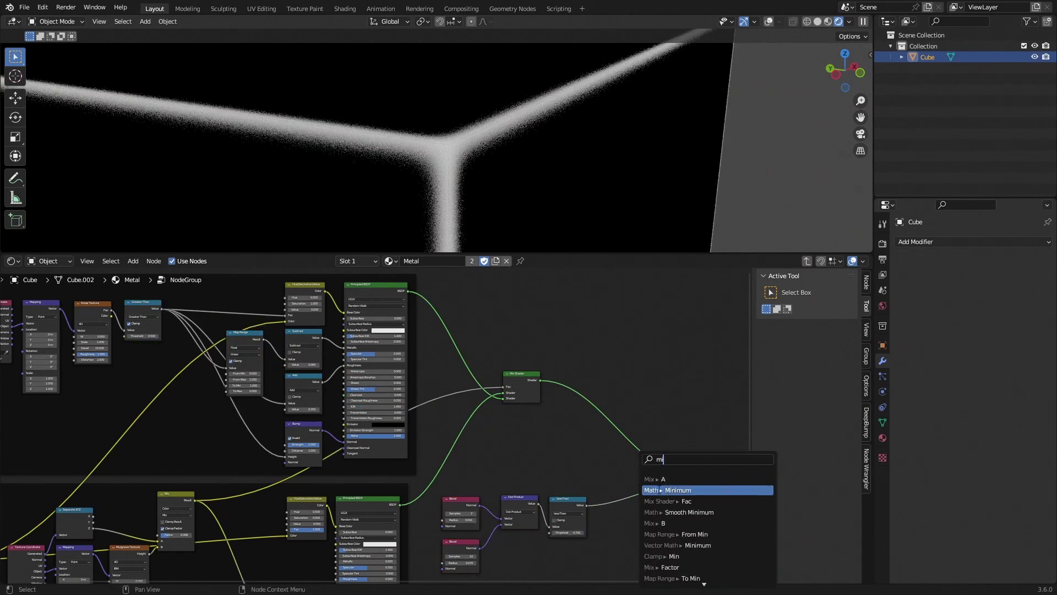
left_click(662, 520)
left_click(653, 514)
scroll(652, 512, "up", 2)
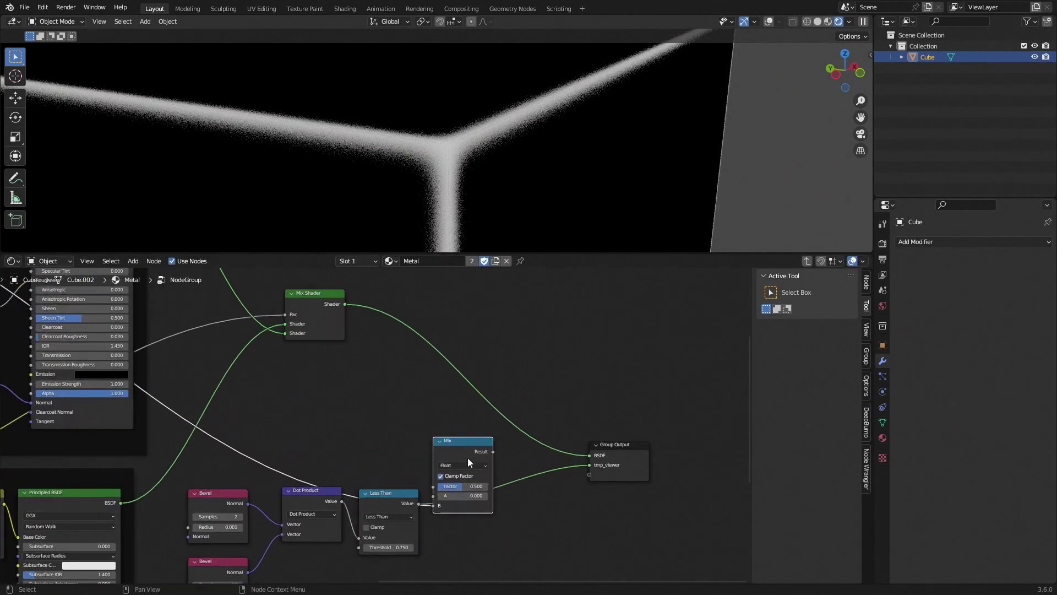
left_click(484, 468)
left_click(477, 495)
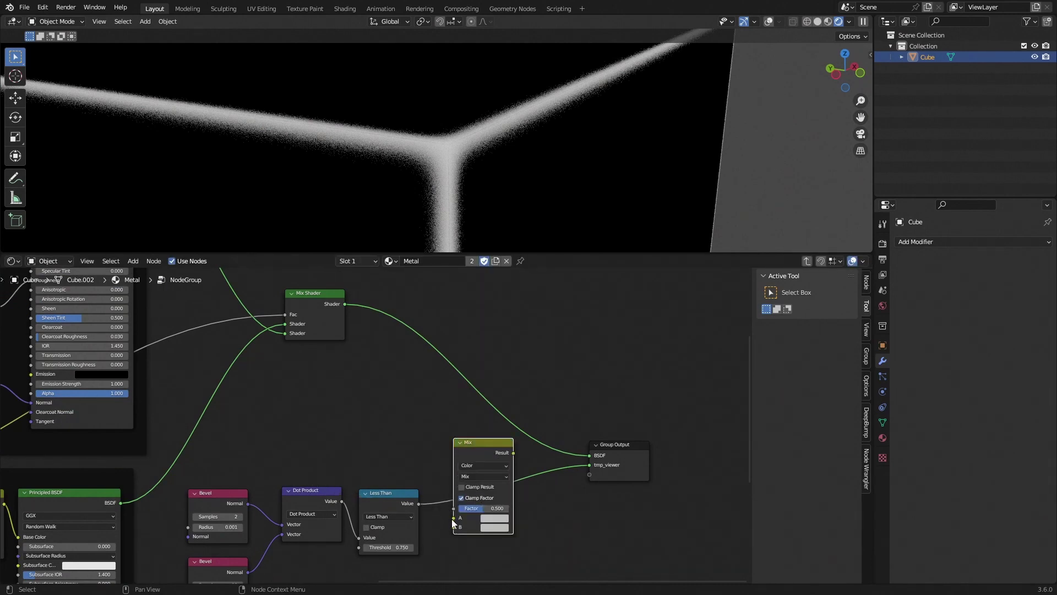
Step: Link the Greater Than noise mask to the Mix node's A input and the Less Than value to B, previewing the blend
scroll(440, 496, "down", 6)
middle_click_drag(130, 432, 265, 438)
left_click_drag(169, 325, 585, 514)
middle_click_drag(561, 496, 349, 441)
scroll(201, 423, "up", 7)
left_click_drag(253, 409, 317, 447)
scroll(352, 348, "down", 2)
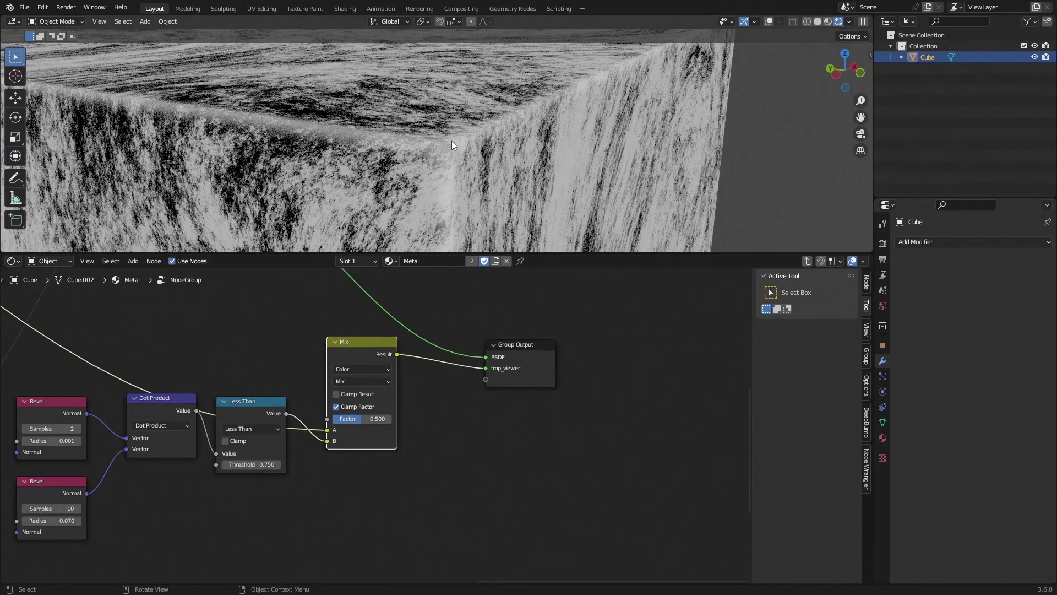
scroll(282, 449, "down", 1)
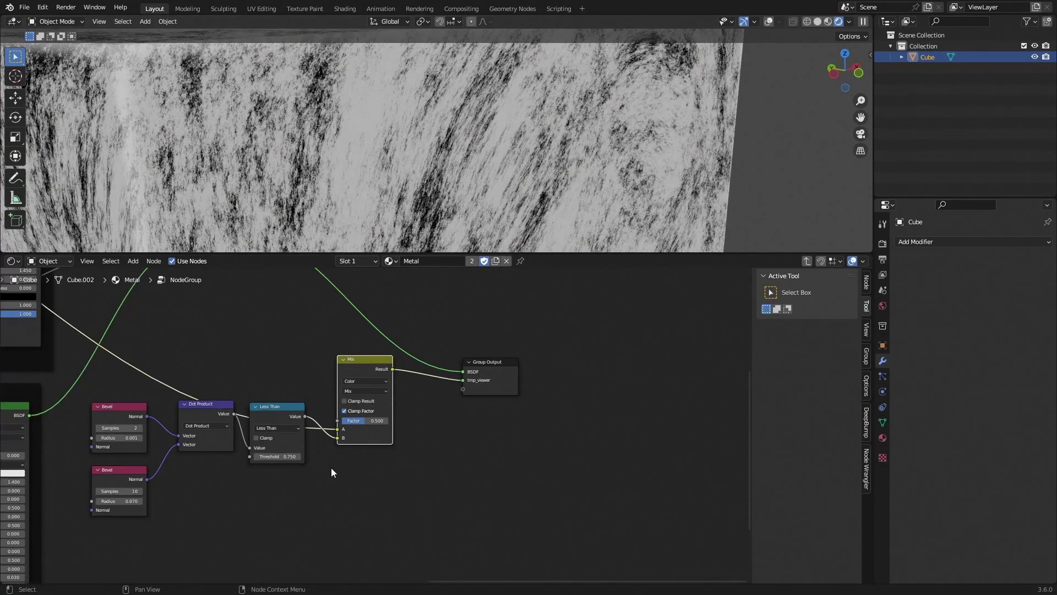
Step: Reroute the Less Than value into the Mix node's Factor and set color B to black
scroll(332, 467, "up", 4)
left_click_drag(298, 450, 298, 415)
left_click(385, 450)
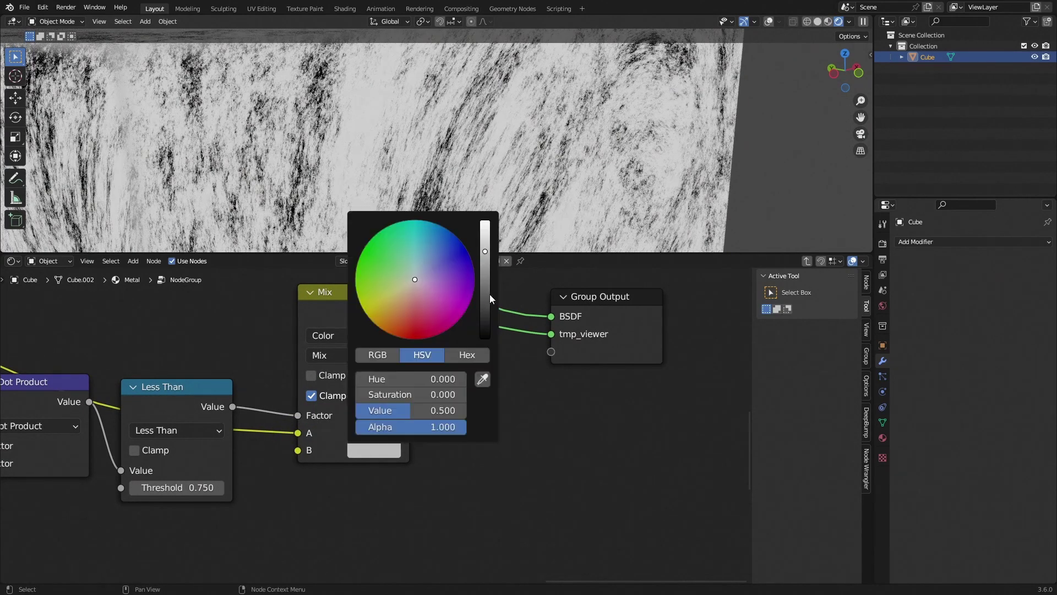
left_click_drag(490, 294, 486, 339)
scroll(340, 158, "down", 2)
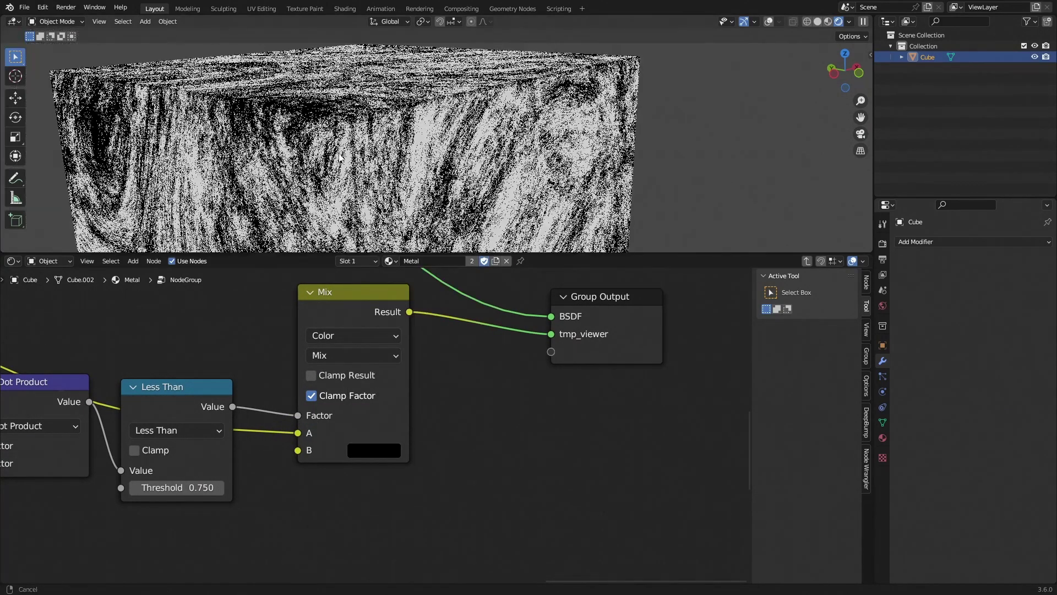
scroll(340, 158, "up", 2)
Step: Move the noise mask link from the Mix node's A input to B and set color A to black
left_click_drag(298, 434, 298, 450)
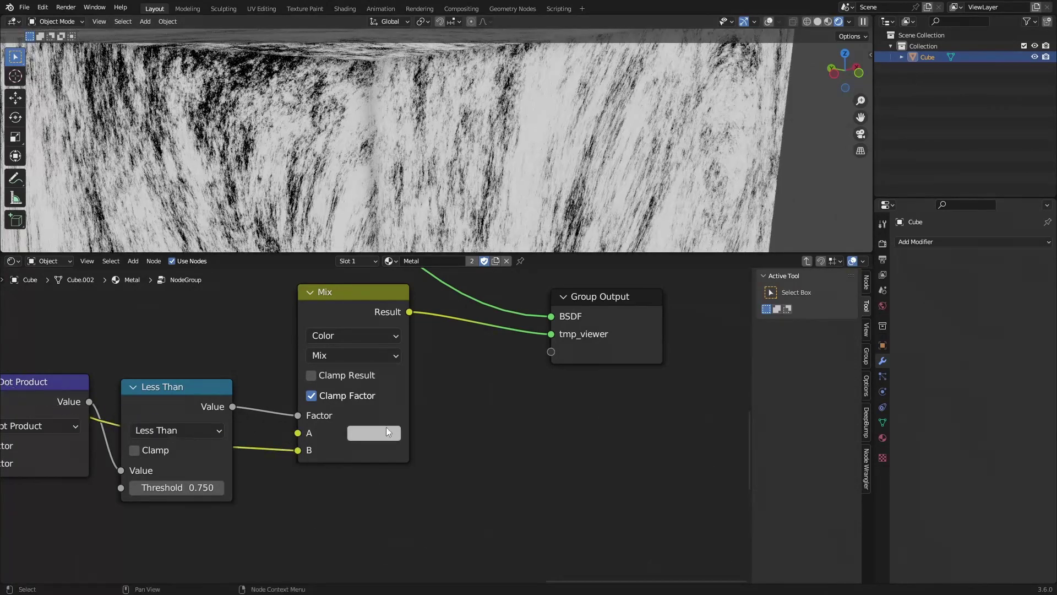
left_click(385, 429)
left_click_drag(486, 281, 486, 329)
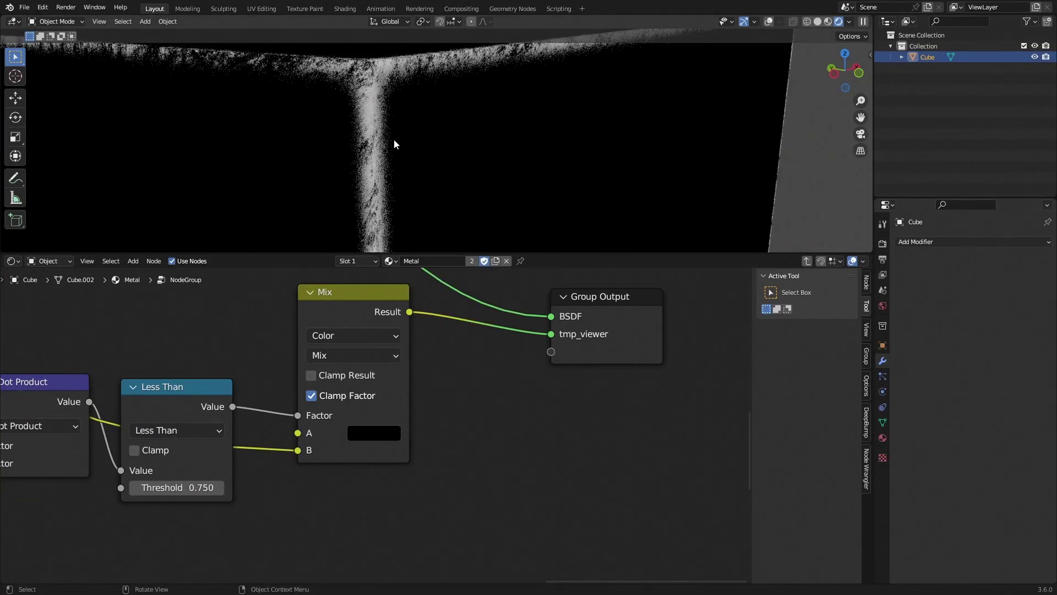
Step: Compare the plain Less Than mask with the noise-broken Mix result along the cube's edges
middle_click_drag(405, 157, 410, 159)
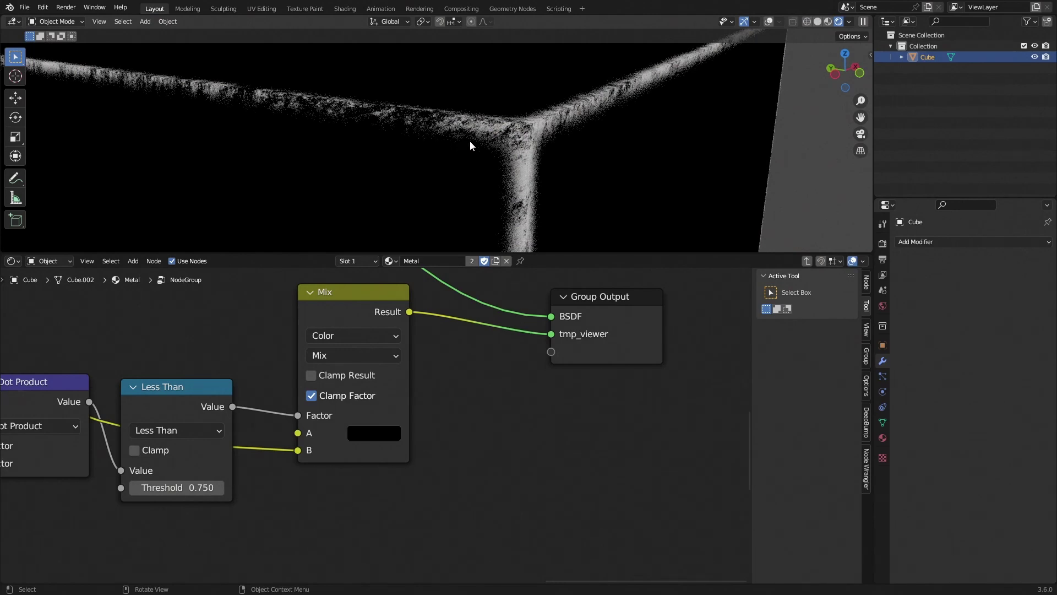
scroll(484, 124, "down", 5)
scroll(514, 117, "up", 6)
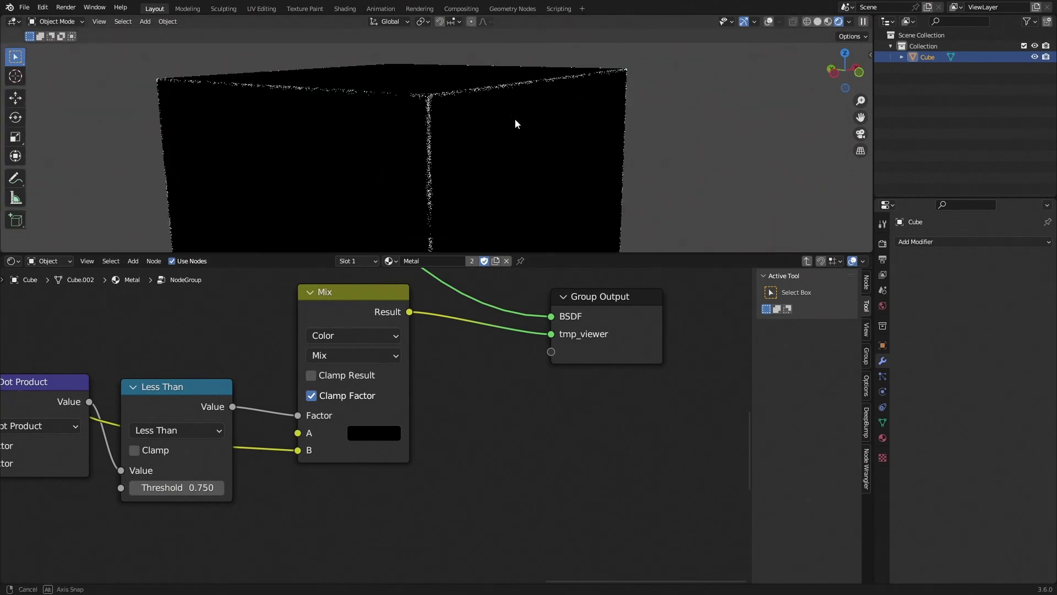
scroll(518, 130, "up", 3)
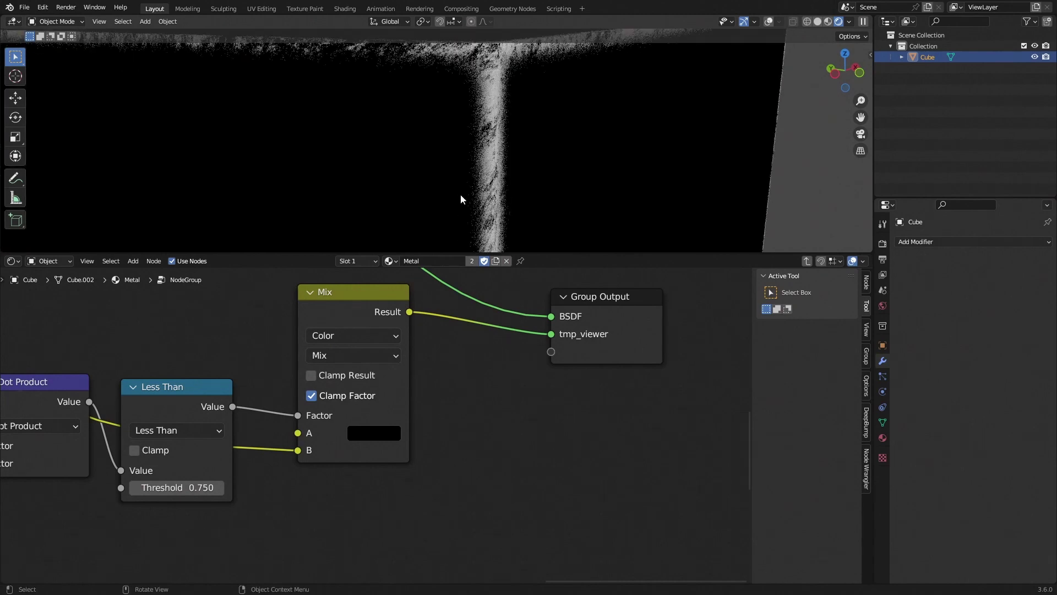
left_click(168, 388, "ctrl+shift")
scroll(499, 138, "down", 5)
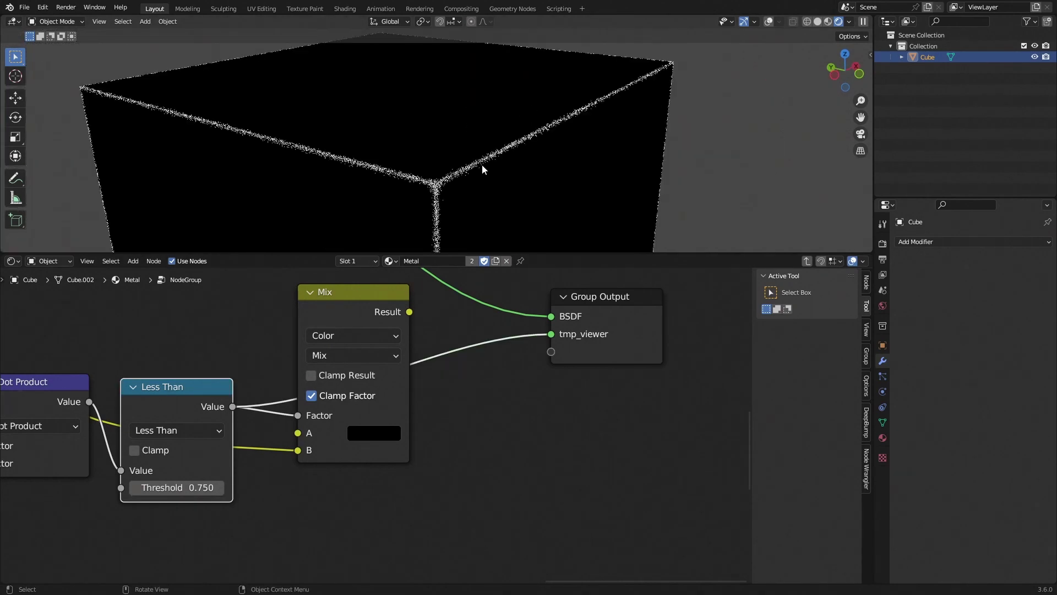
scroll(482, 165, "down", 1)
middle_click_drag(482, 165, 481, 151)
scroll(419, 312, "down", 3)
middle_click_drag(394, 309, 357, 376)
left_click(354, 376, "ctrl+shift")
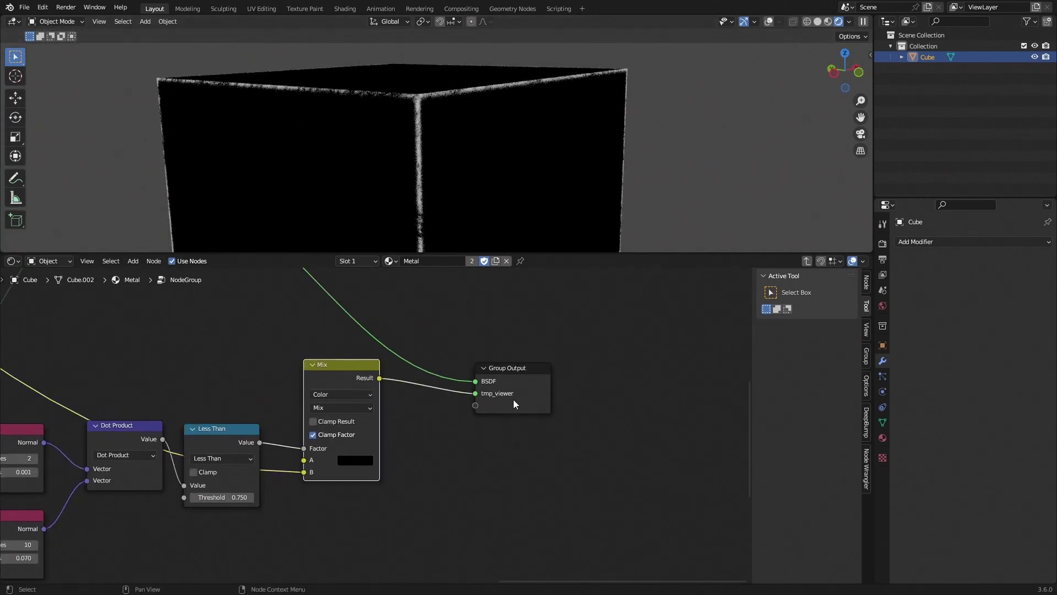
Step: Move the Group Output farther from the Mix node and check the worn-edge mask on the whole cube
left_click_drag(514, 404, 672, 378)
scroll(440, 148, "down", 4)
middle_click_drag(427, 153, 408, 155)
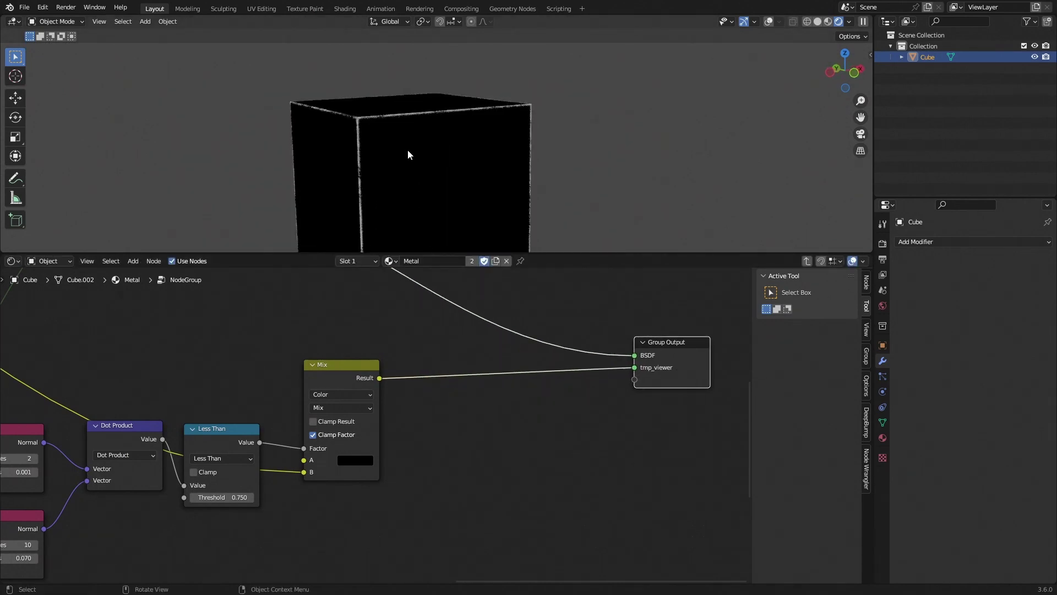
middle_click_drag(483, 196, 496, 198)
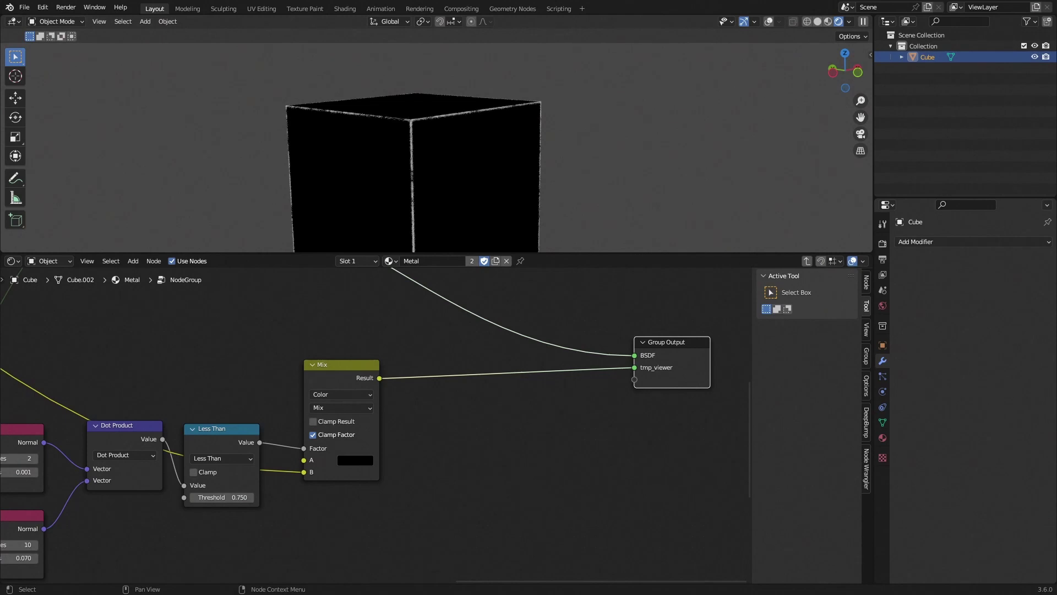
scroll(508, 376, "down", 1)
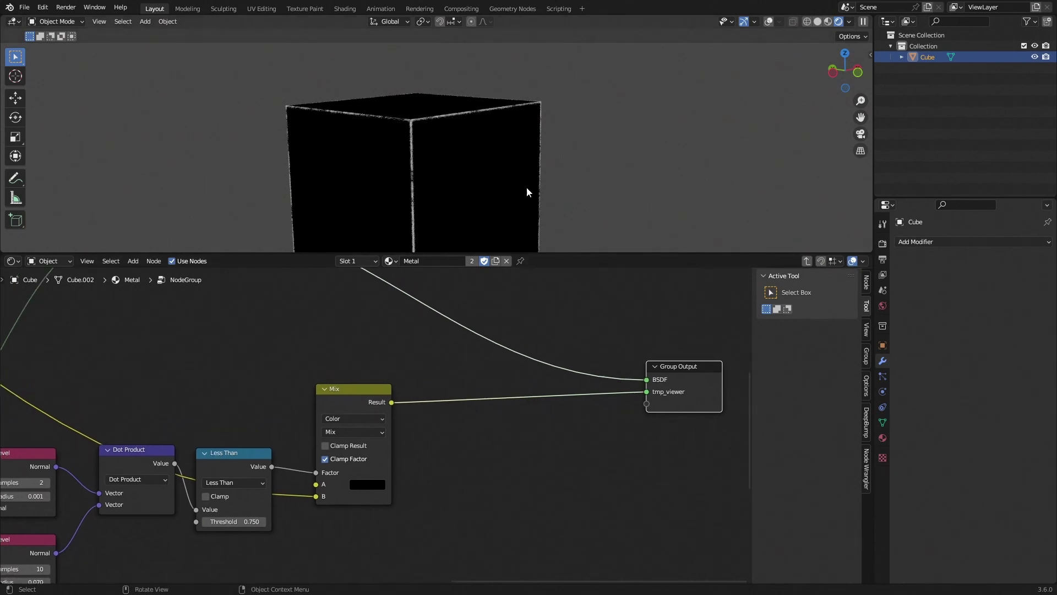
Step: Add a Principled BSDF node below the edge-mask Mix node
scroll(359, 415, "down", 3)
left_click(354, 363)
scroll(355, 365, "up", 5)
scroll(375, 366, "down", 8)
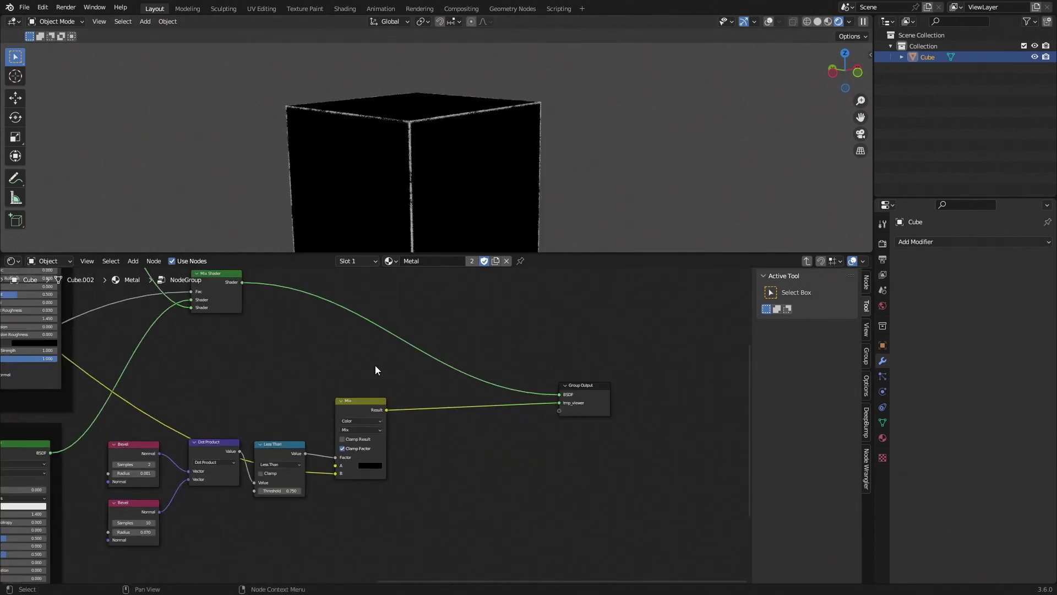
scroll(152, 431, "up", 2)
middle_click_drag(127, 434, 123, 397)
key("shift+a")
left_click(478, 332)
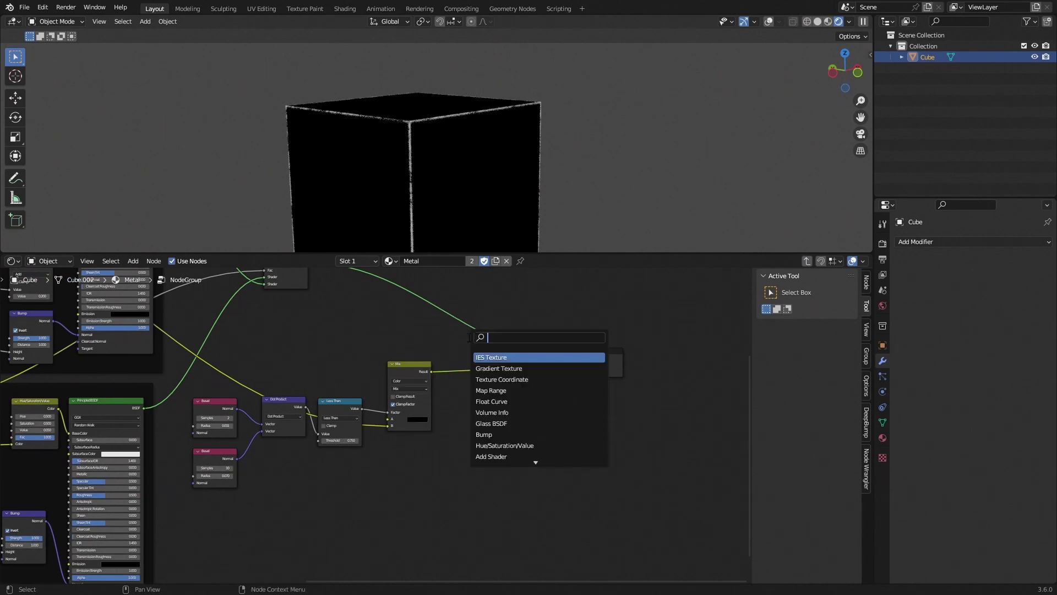
type("pri")
key("Return")
left_click(401, 451)
Step: Set the new Principled BSDF's Base Color to pure white with a Value of 1.000
middle_click_drag(435, 484, 445, 410)
scroll(444, 408, "up", 8)
left_click(445, 405)
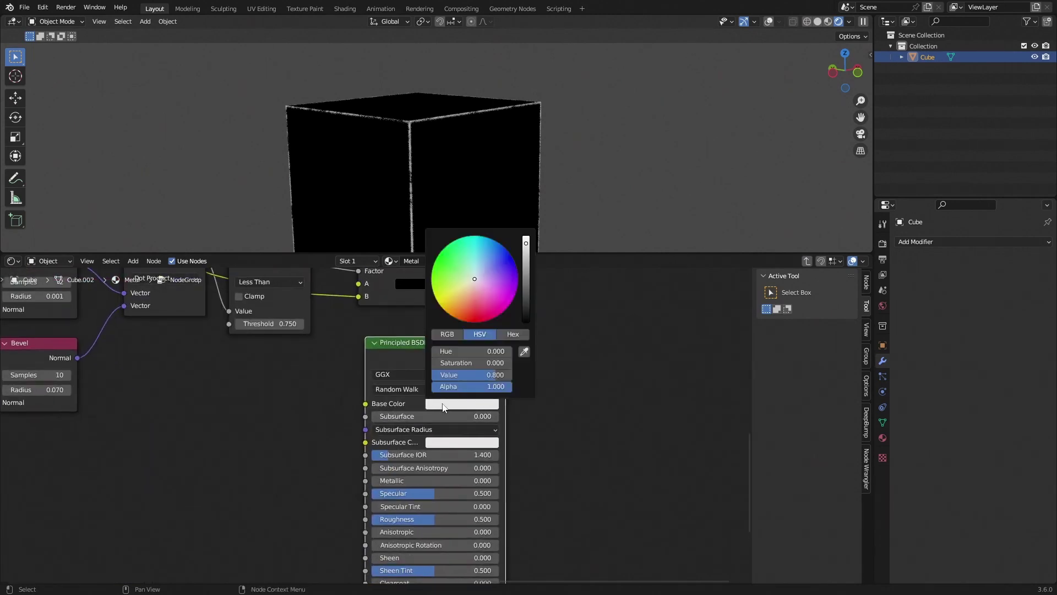
left_click_drag(526, 244, 526, 237)
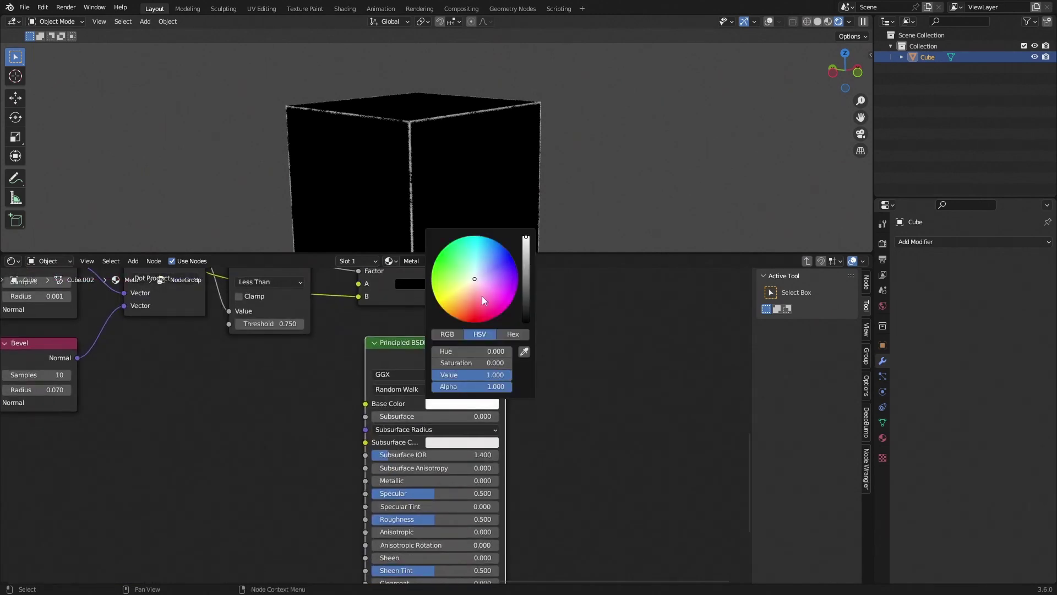
Step: Set the new Principled BSDF's Metallic to 1.000 and its Roughness to 0.109
middle_click_drag(524, 515, 523, 431)
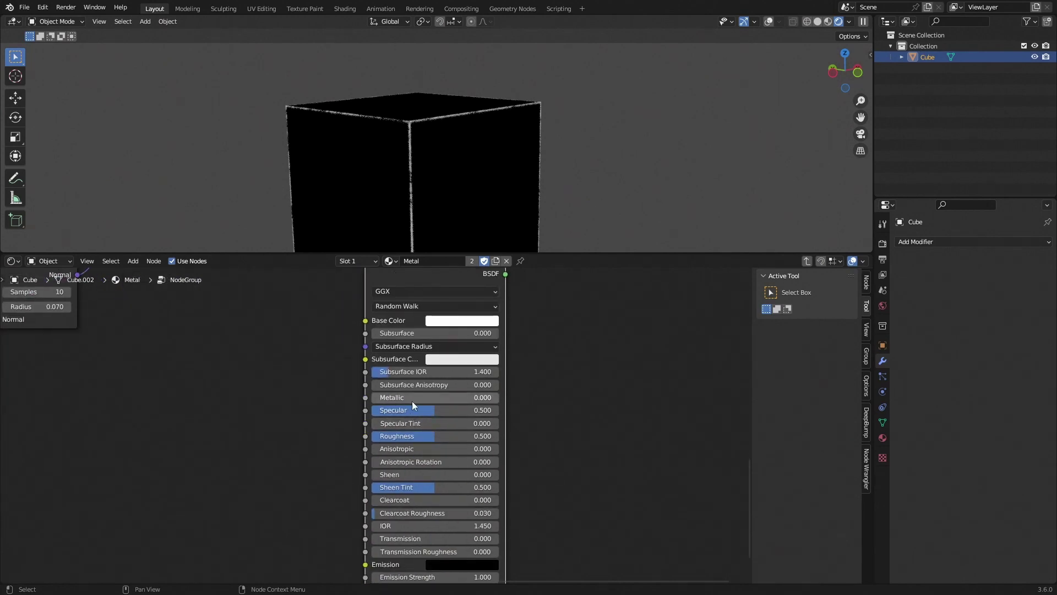
left_click_drag(412, 402, 499, 402)
left_click_drag(437, 437, 408, 437)
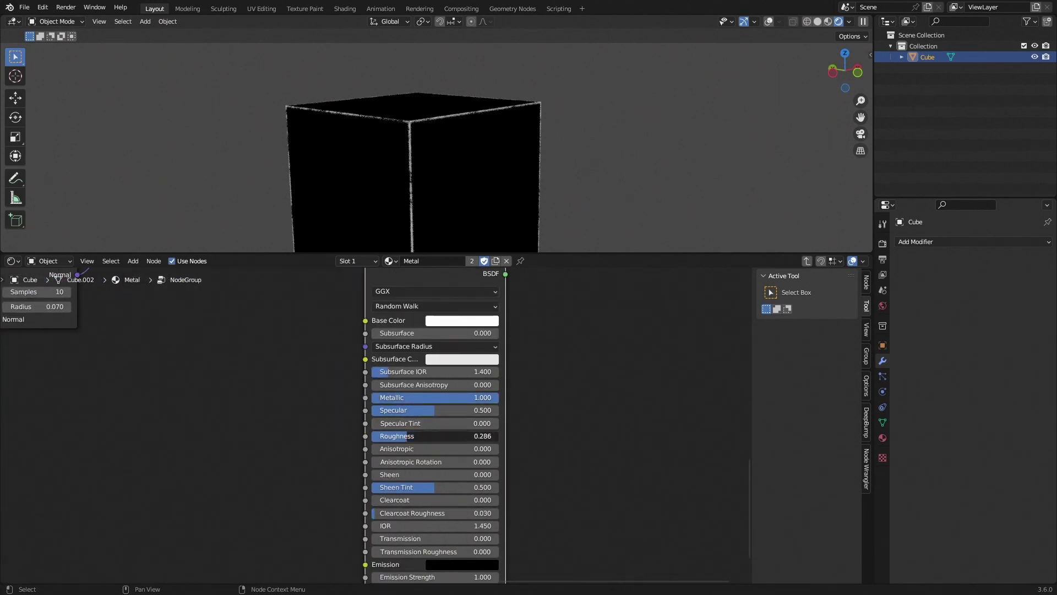
middle_click_drag(558, 488, 569, 348)
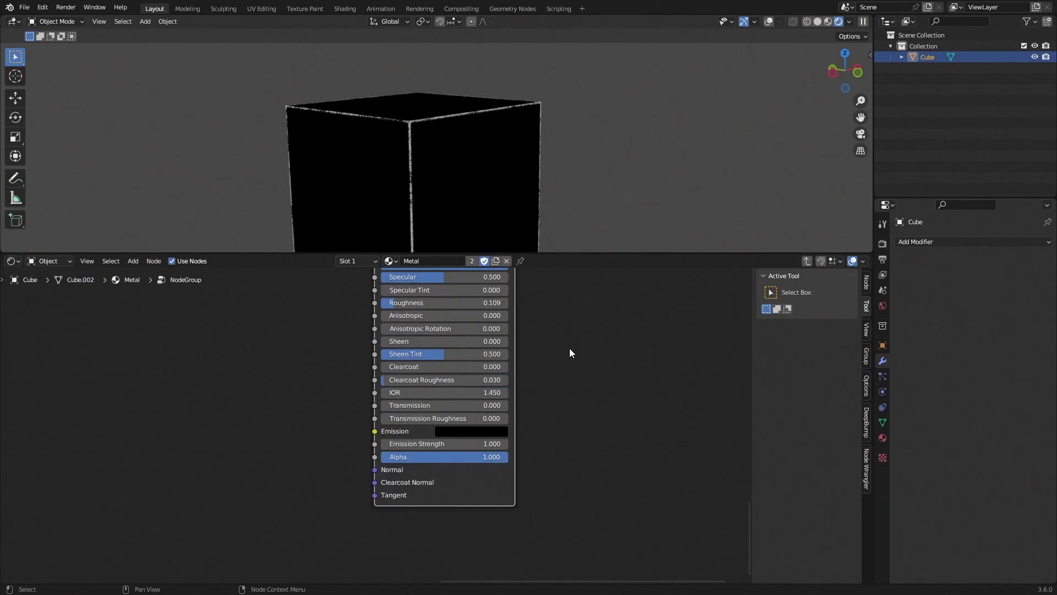
Step: Duplicate the Mix Shader node and insert the copy into the shader link just before the Group Output
middle_click_drag(493, 292, 404, 462)
scroll(403, 461, "down", 6)
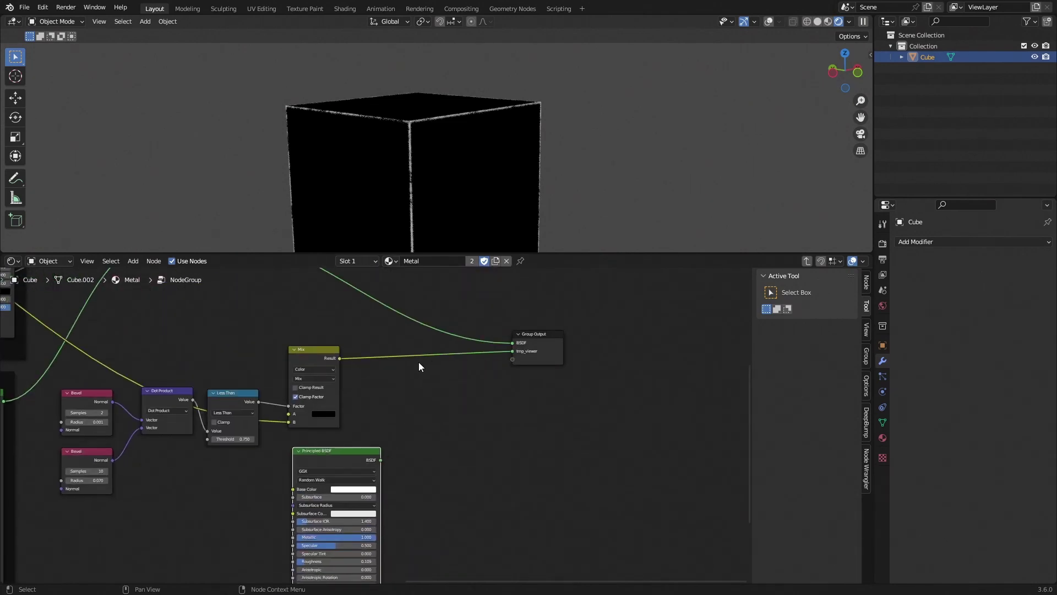
scroll(418, 363, "down", 8)
middle_click_drag(334, 325, 344, 403)
left_click(296, 370)
key("shift+d")
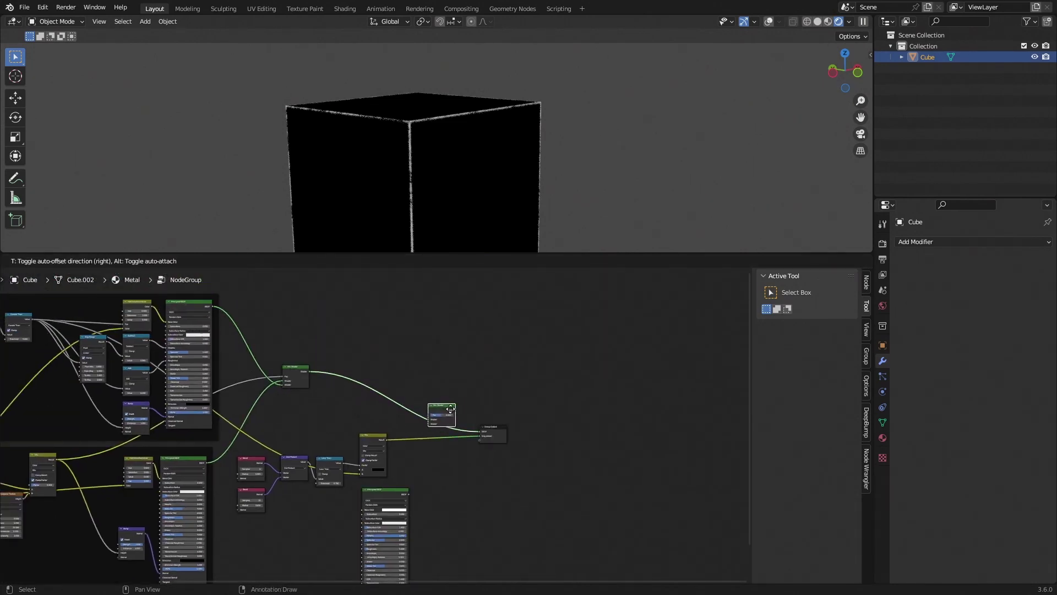
left_click(451, 408)
Step: Connect the new Principled BSDF to the second Mix Shader's lower Shader input and the edge-mask Mix Result to its Fac
scroll(376, 425, "up", 2)
left_click_drag(428, 534, 472, 430)
left_click_drag(393, 448, 472, 422)
Step: Inspect the worn edges on the cube and set the lower Bevel node's Radius to 0.220
scroll(517, 161, "up", 6)
middle_click_drag(517, 161, 540, 184)
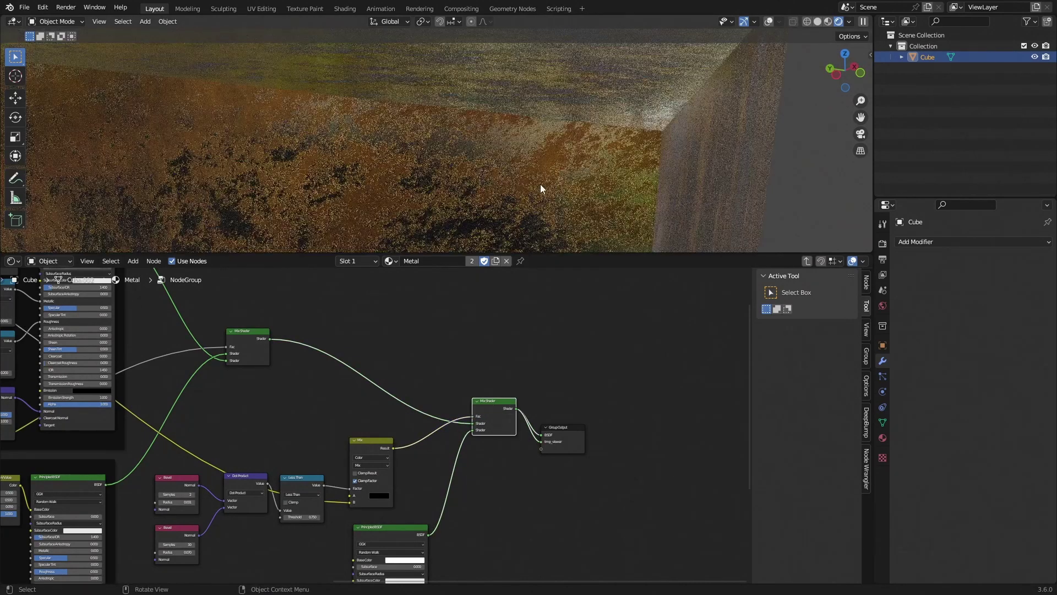
middle_click_drag(658, 112, 619, 121)
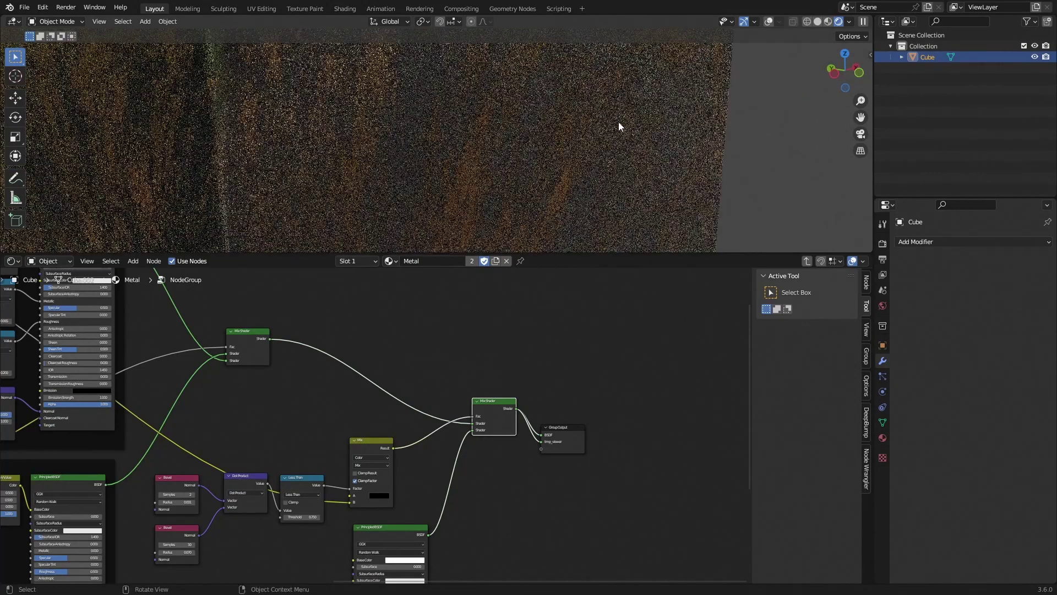
scroll(594, 133, "down", 5)
middle_click_drag(564, 149, 609, 159)
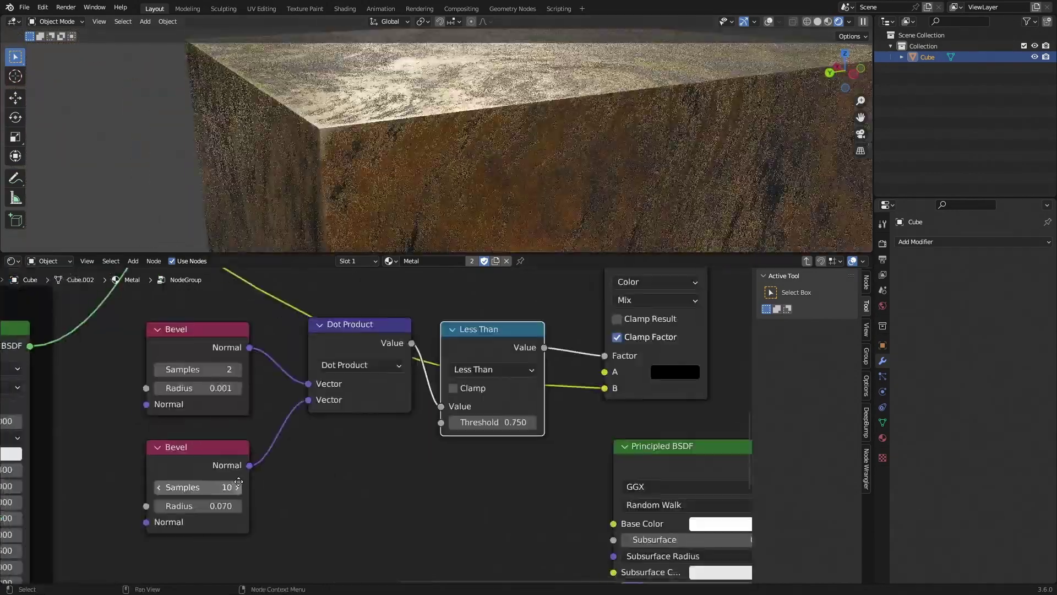
scroll(297, 413, "up", 2)
left_click_drag(182, 522, 206, 522)
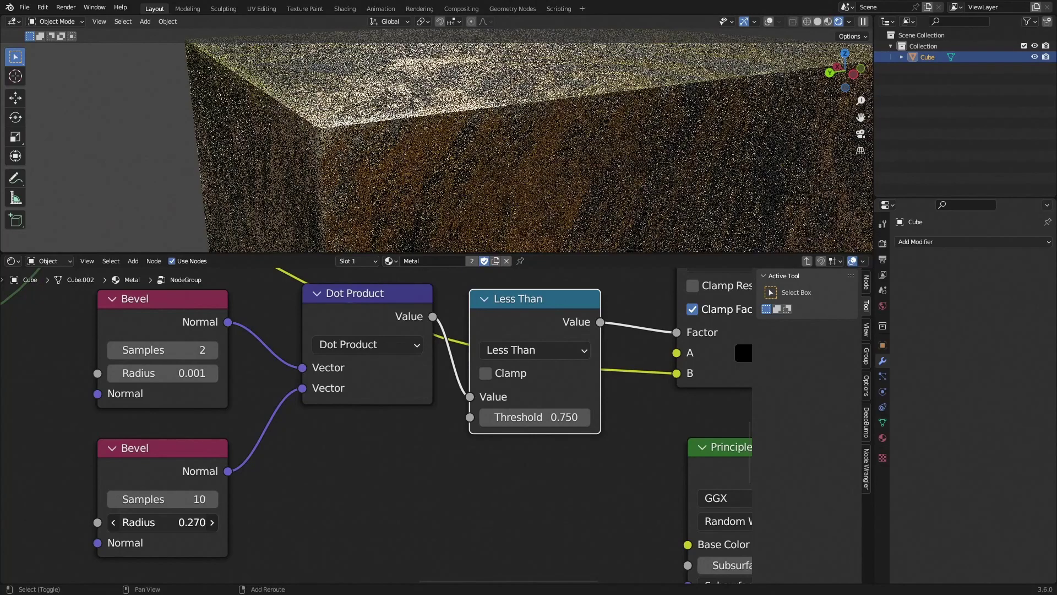
Step: Add a camera to the scene and clear its rotation
key("shift+a")
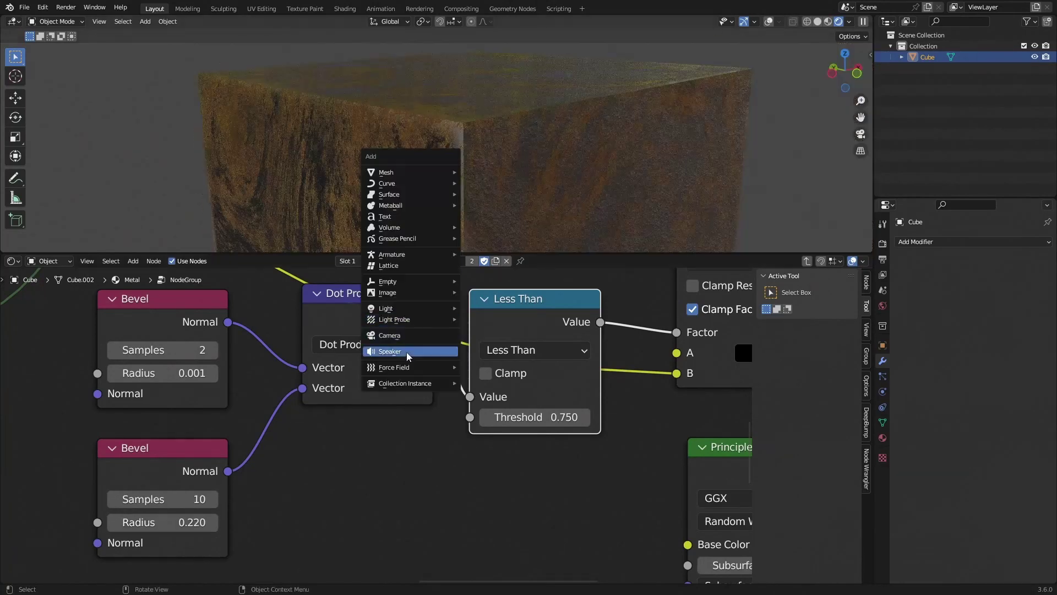
left_click(389, 347)
scroll(450, 126, "down", 4)
middle_click_drag(450, 126, 485, 116)
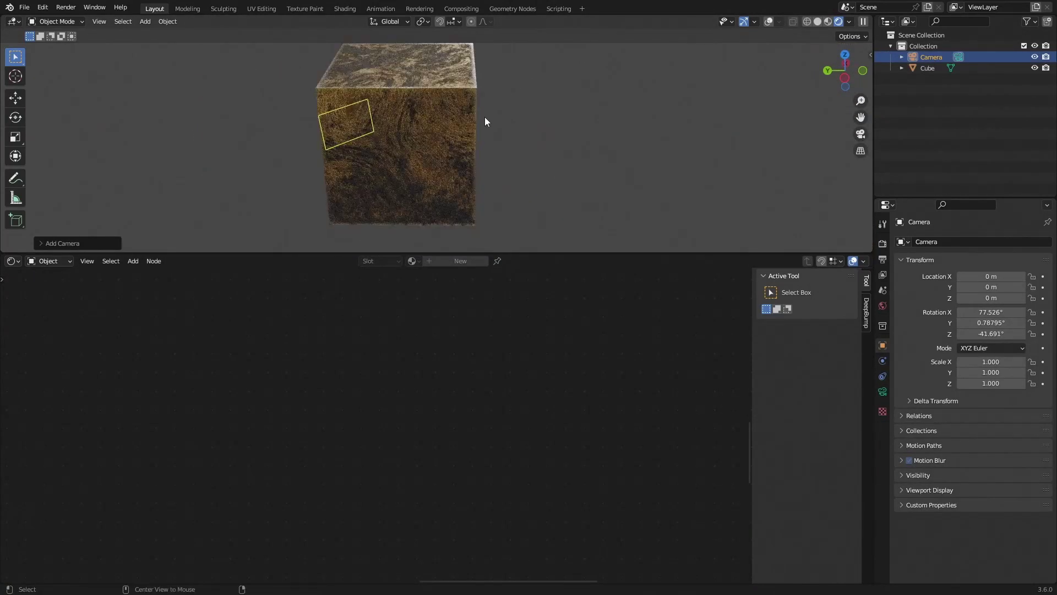
key("alt+r")
Step: Raise the camera 3 m along Z and rotate it -45° about Z
scroll(484, 122, "down", 3)
type("gz2")
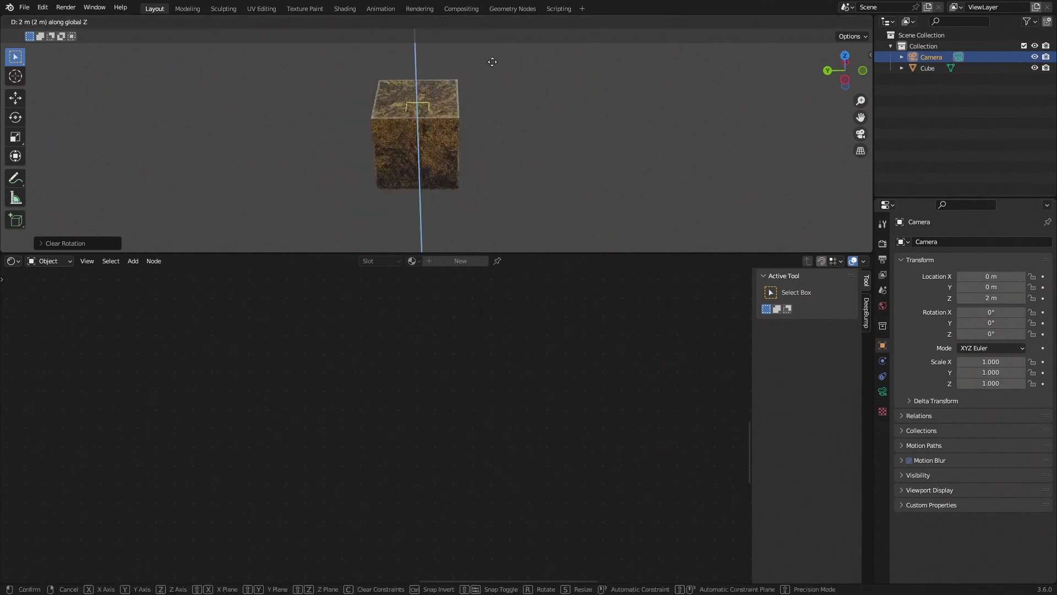
key("Return")
middle_click_drag(763, 27, 561, 178)
type("rz-45")
key("Return")
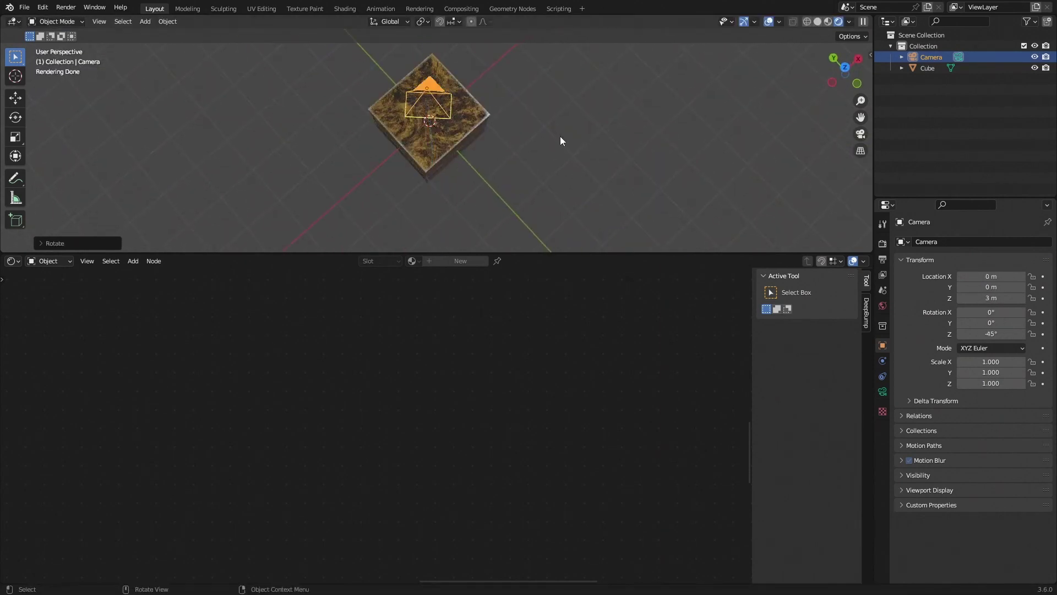
Step: Move the camera -2 m in both X and Y, keeping its height
key("g")
key("shift+z")
type("-2")
key("Tab")
type("-2")
key("Return")
Step: Tilt the camera 45° about its local X axis toward the cube
middle_click_drag(562, 65, 448, 200)
key("r")
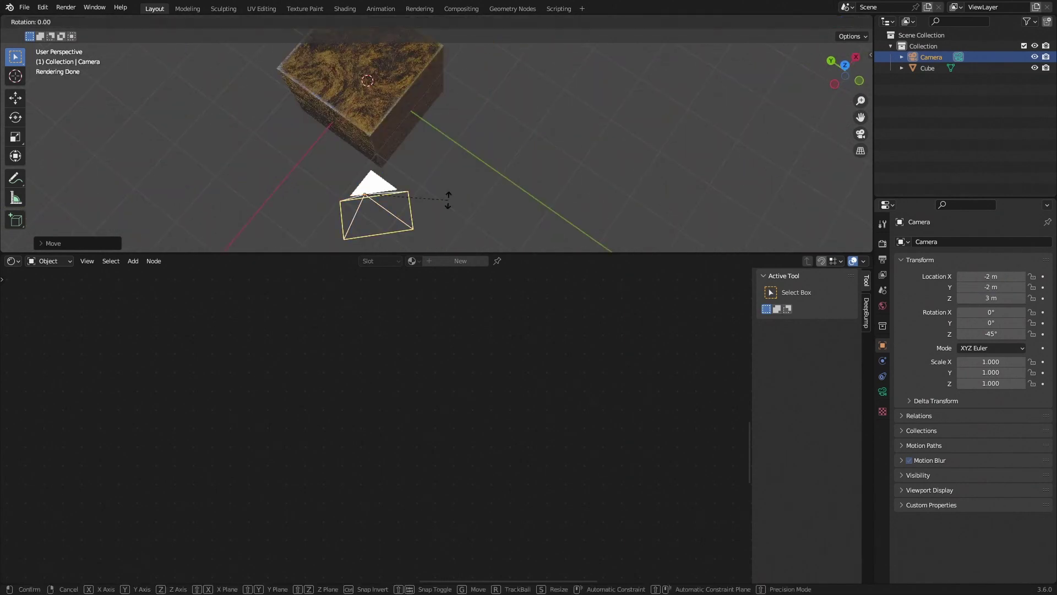
key("x")
key("x")
key("ctrl")
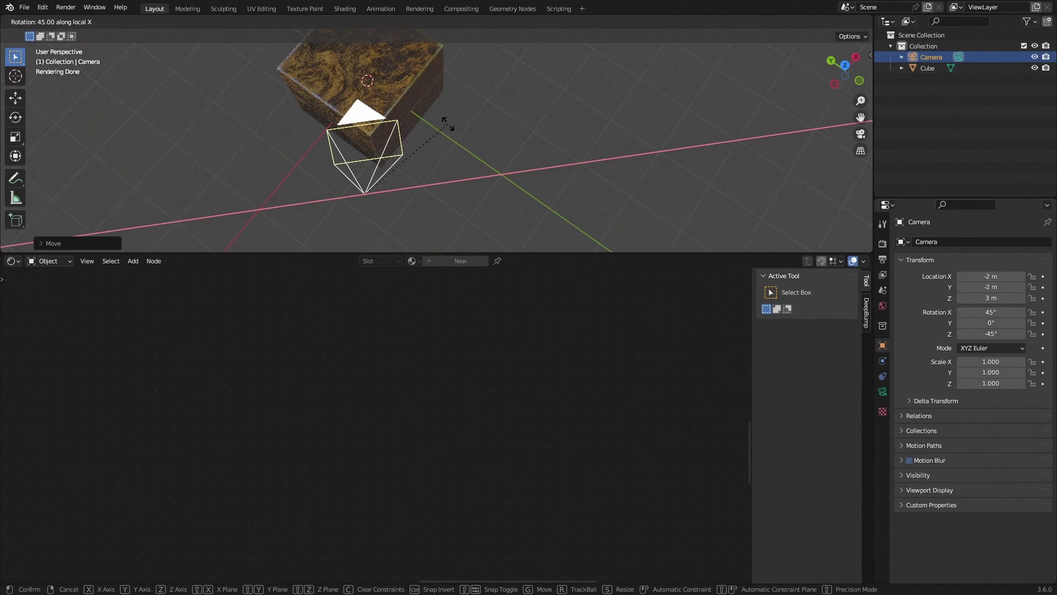
left_click(448, 123)
Step: Frame the cube through the camera at Z 2 m with a 55° X rotation, and hide the viewport overlays
key("KP_0")
scroll(463, 124, "down", 3)
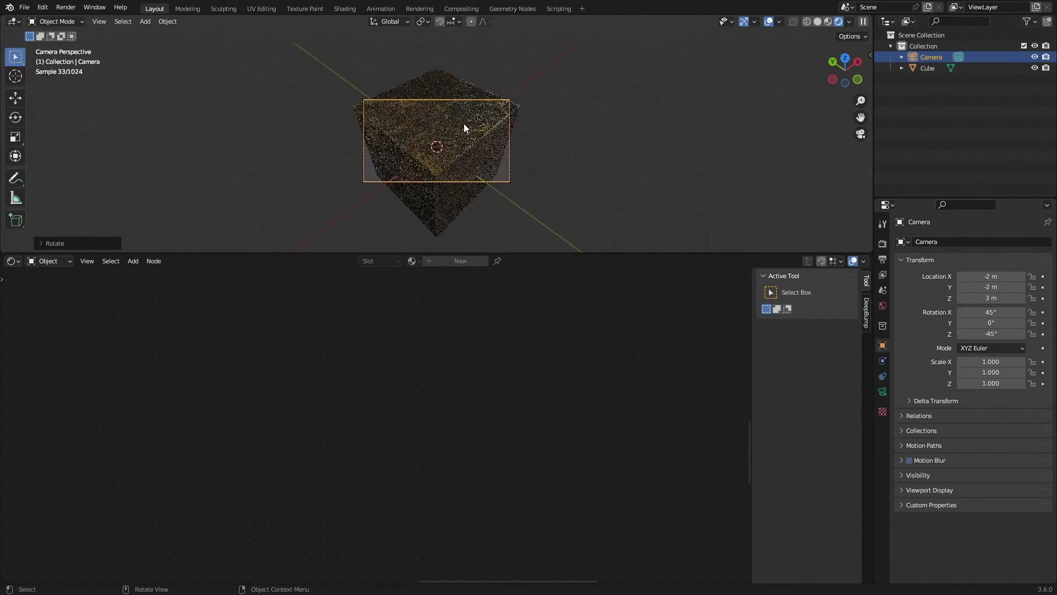
key("g")
key("z")
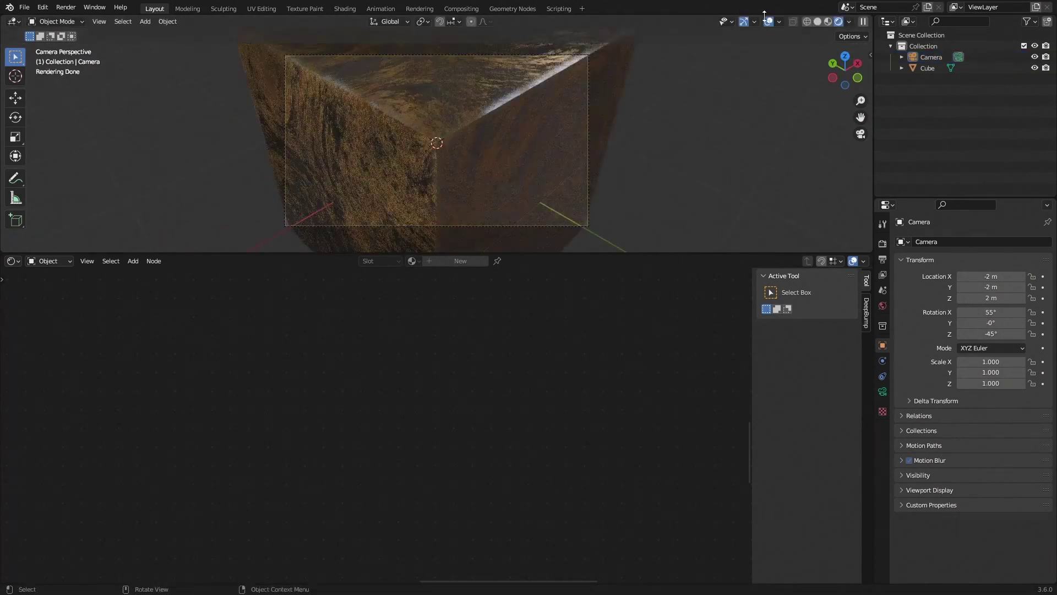
left_click(768, 21)
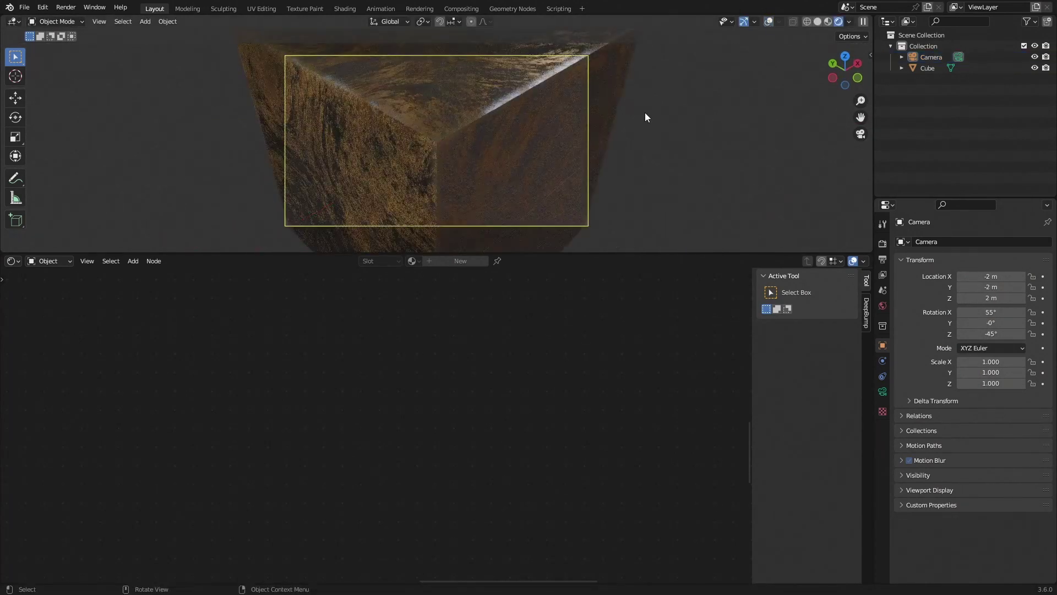
Step: Select the cube and open its Metal material's node group for editing
left_click(587, 168)
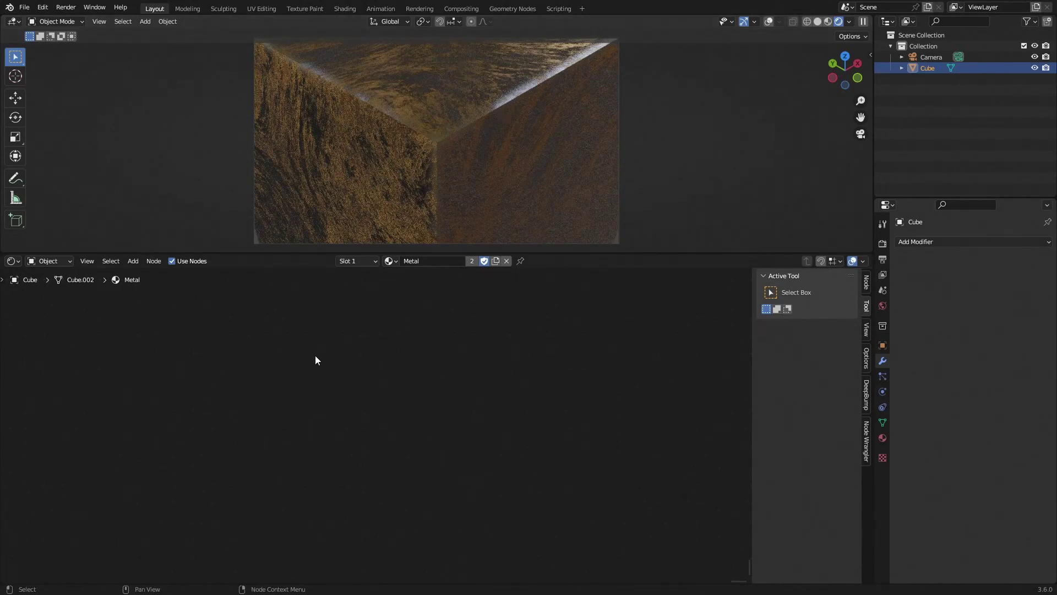
middle_click_drag(305, 394, 404, 451)
scroll(405, 451, "down", 5)
middle_click_drag(367, 397, 377, 510)
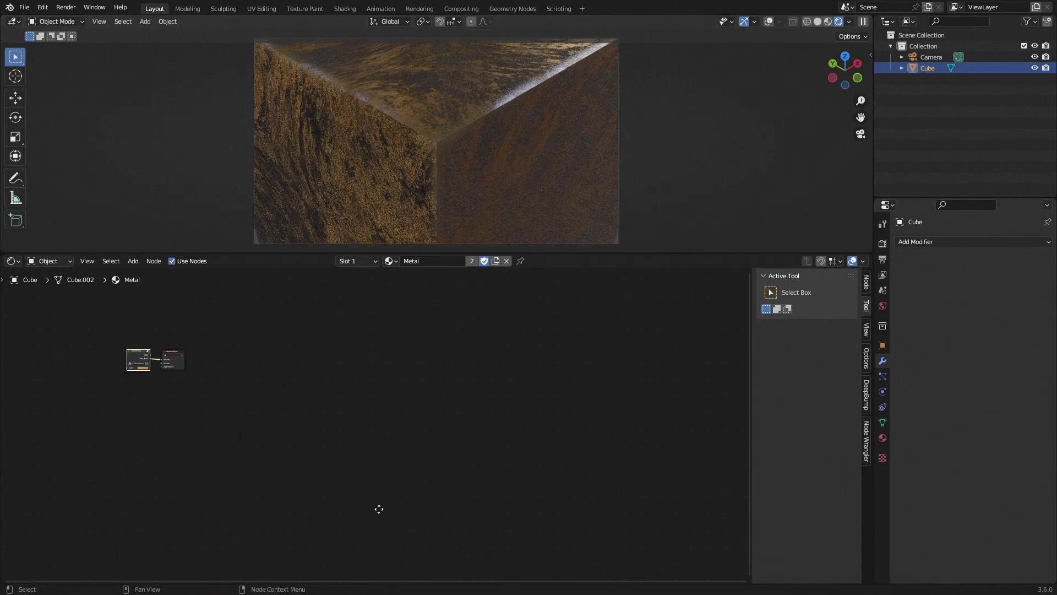
scroll(167, 389, "up", 6)
middle_click_drag(167, 389, 371, 440)
scroll(316, 412, "up", 8)
key("Tab")
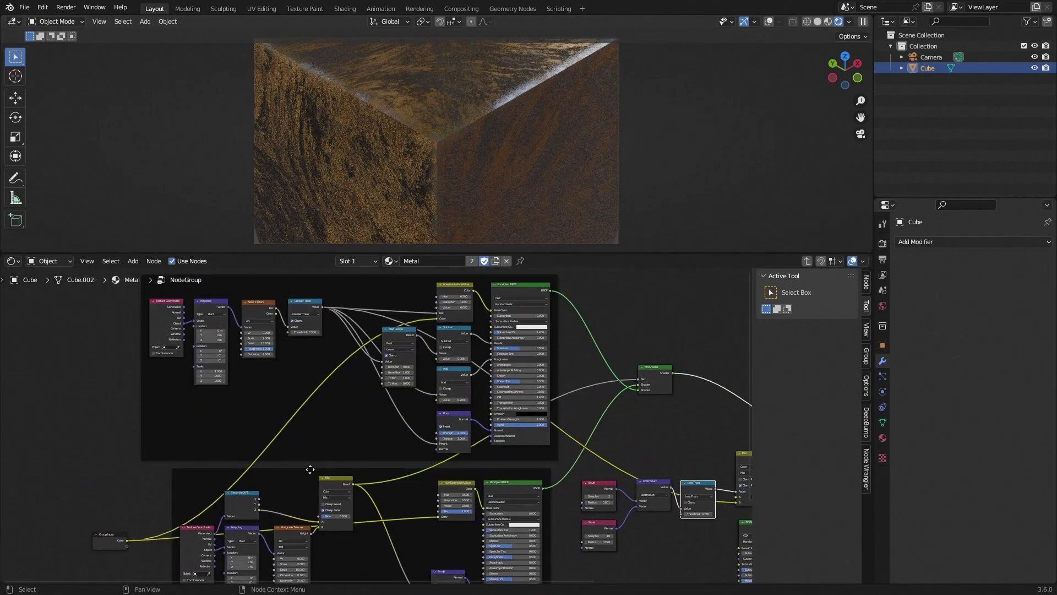
Step: Examine the upper frame's Noise Texture, Greater Than and Map Range nodes that drive its shader
middle_click_drag(309, 467, 395, 532)
scroll(509, 453, "up", 4)
scroll(509, 453, "up", 5)
middle_click_drag(578, 419, 316, 484)
scroll(391, 438, "up", 6)
scroll(392, 439, "down", 8)
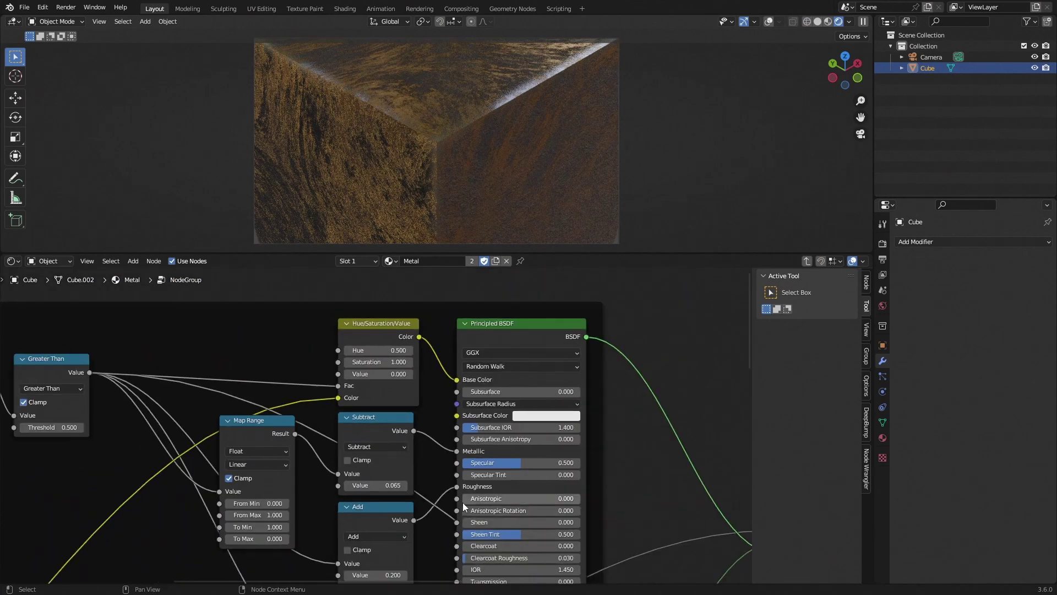
middle_click_drag(211, 489, 422, 490)
scroll(380, 424, "up", 5)
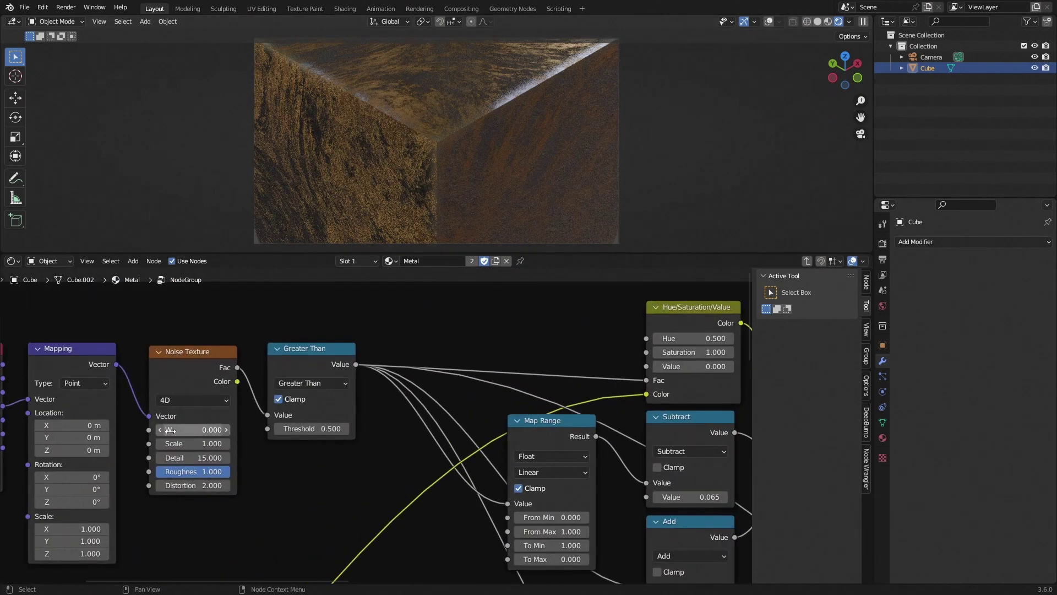
Step: Set the upper frame's Hue/Saturation/Value node to Saturation 0.5 and Value 0.1
middle_click_drag(523, 433, 310, 449)
scroll(488, 389, "up", 3)
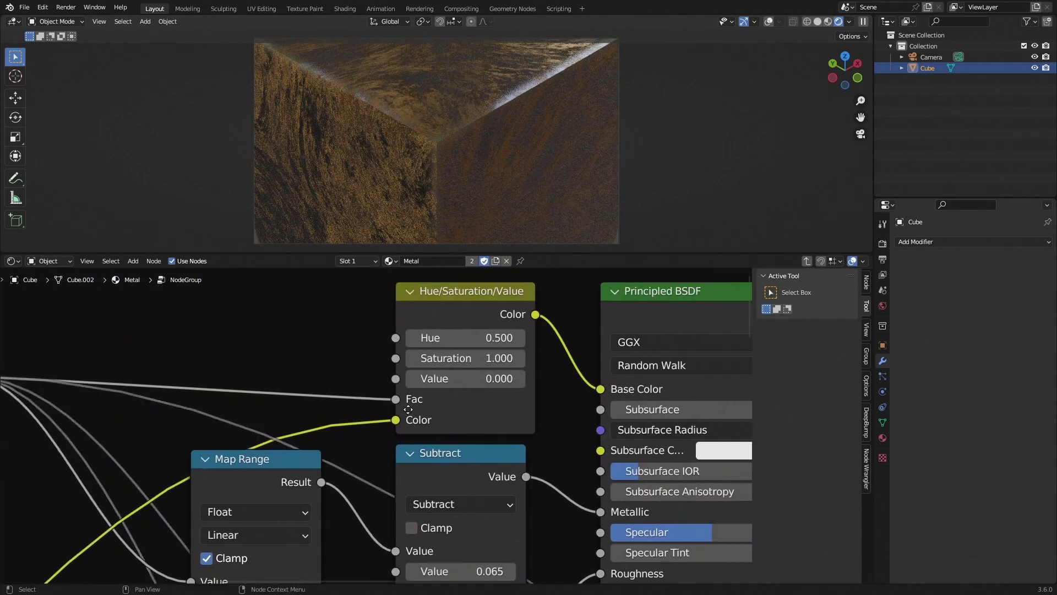
mouse_move(488, 389)
left_mouse_down()
mouse_move(523, 389)
mouse_move(506, 389)
left_mouse_up()
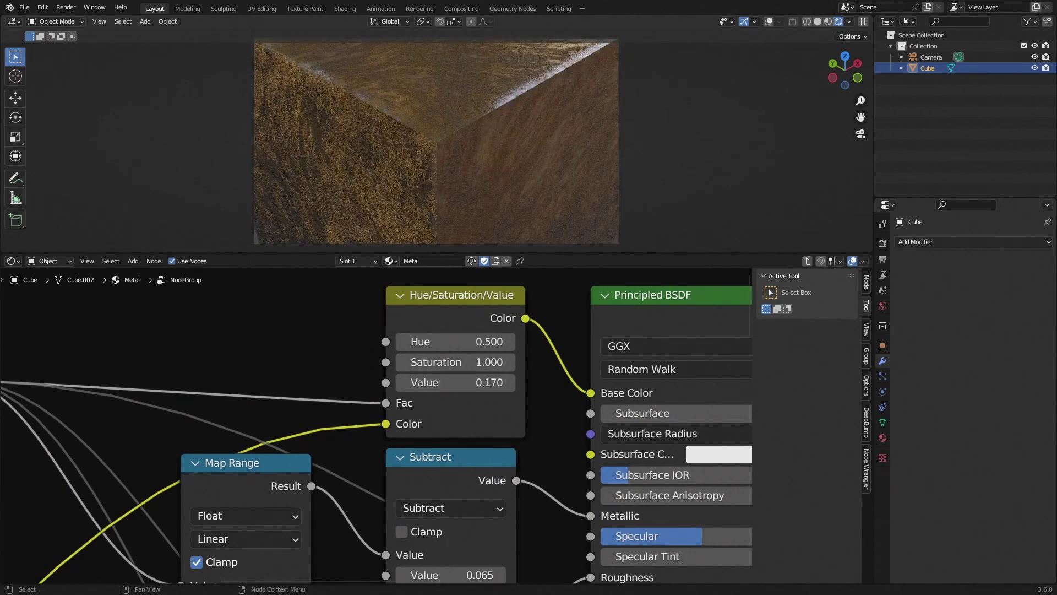
left_click(461, 382)
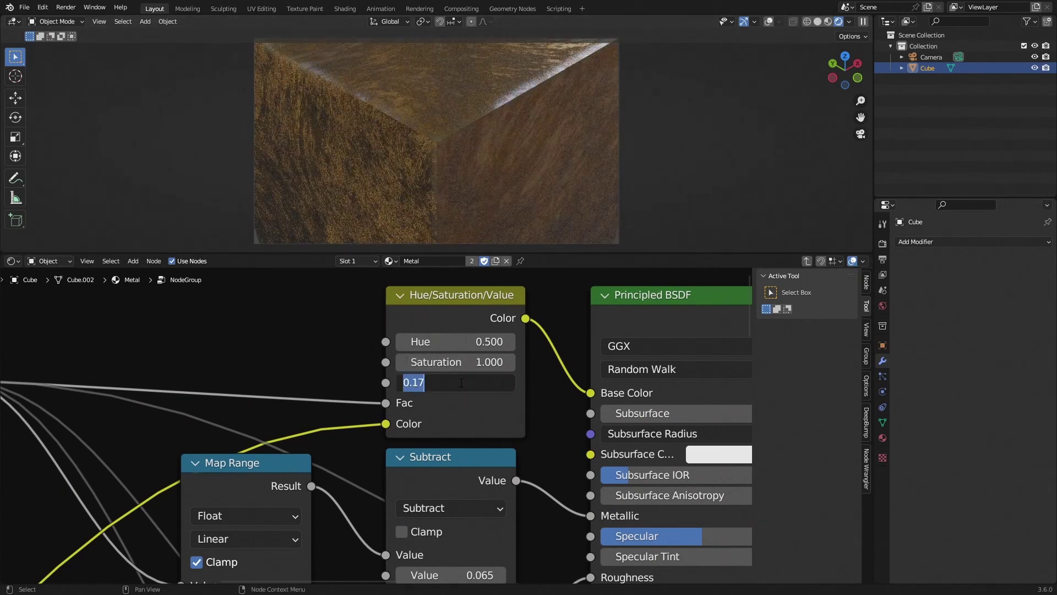
type("0.2")
key("Return")
left_click(481, 362)
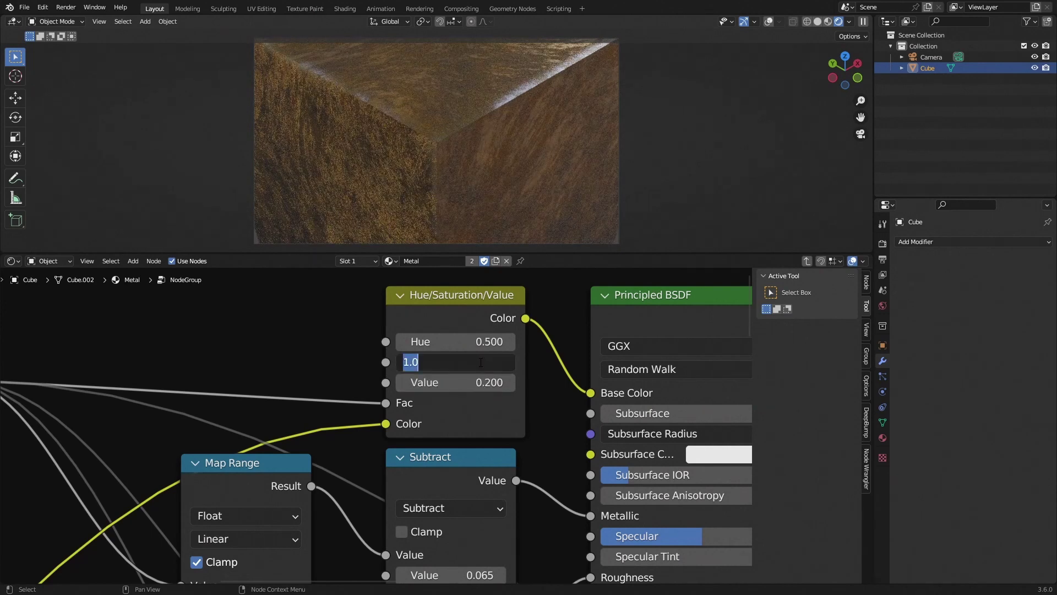
type("0.5")
key("Return")
mouse_move(481, 382)
left_mouse_down("shift")
mouse_move(490, 382)
mouse_move(469, 382)
left_mouse_up("shift")
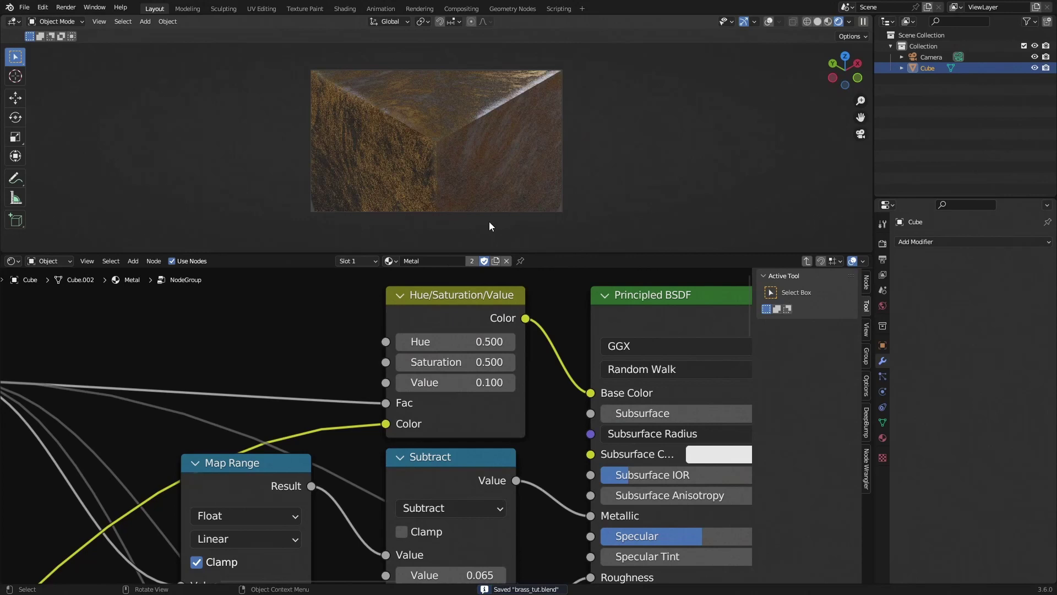
Step: Move the Group Input node up beside the upper frame, clear of the other nodes
scroll(380, 424, "down", 7)
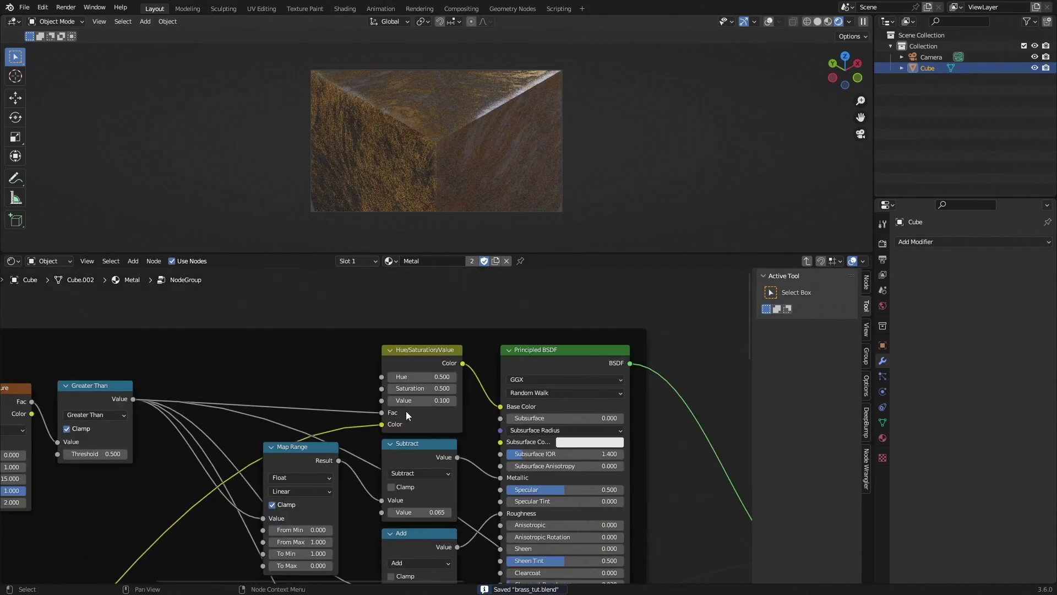
scroll(406, 411, "down", 5)
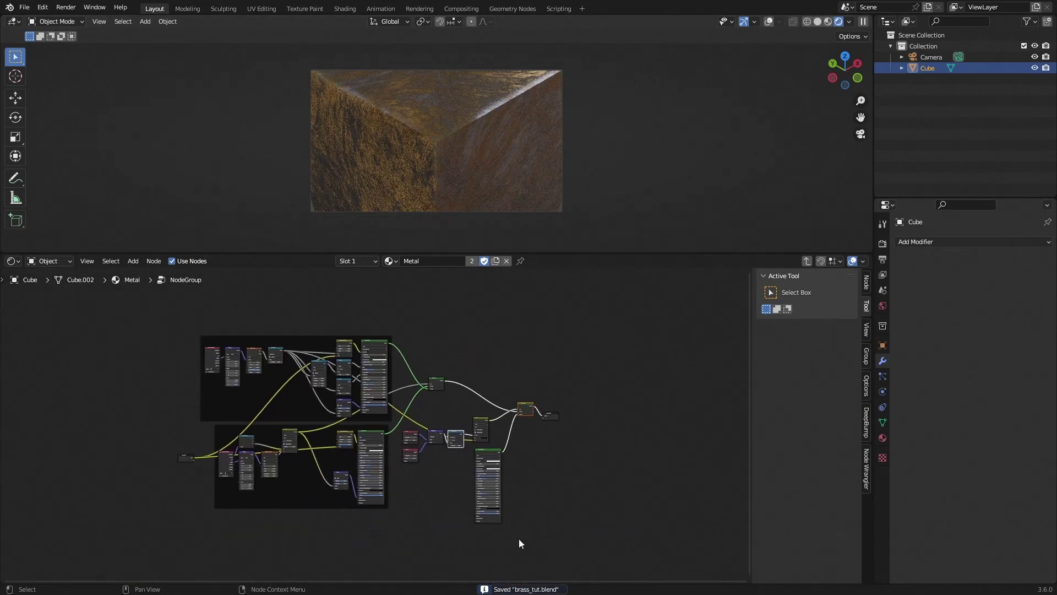
left_click_drag(527, 540, 205, 314)
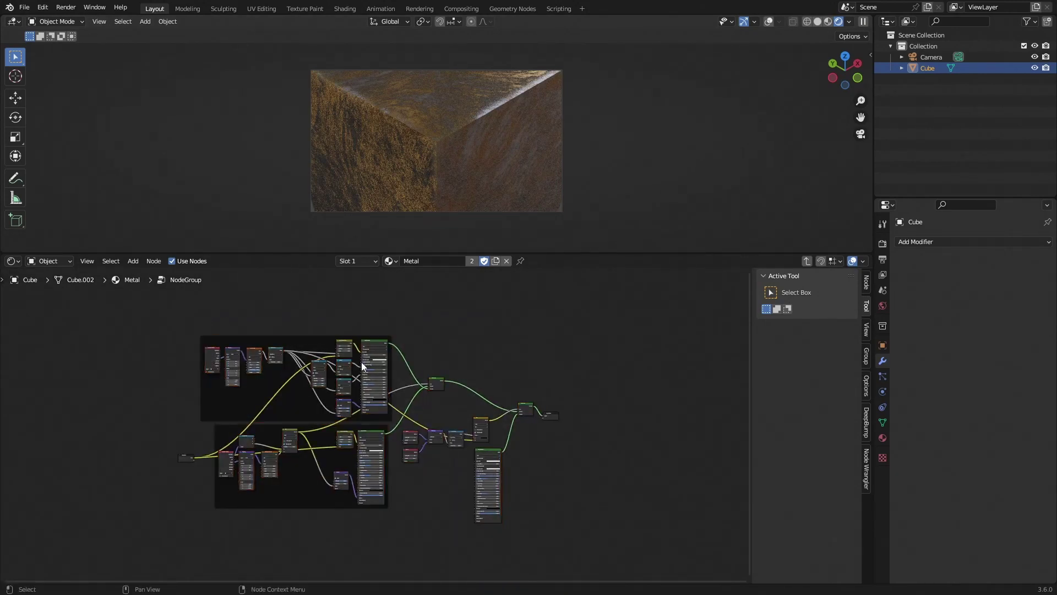
scroll(364, 375, "up", 7)
middle_click_drag(73, 469, 328, 482)
scroll(328, 483, "up", 4)
left_click_drag(295, 491, 211, 342)
middle_click_drag(251, 340, 293, 454)
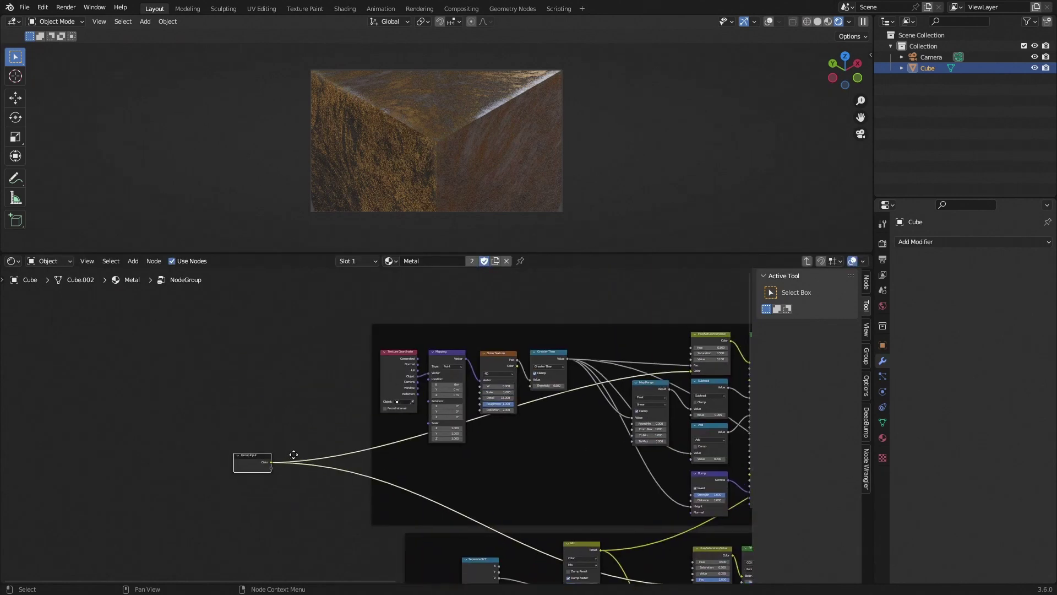
scroll(294, 455, "up", 5)
left_click_drag(211, 473, 235, 388)
scroll(629, 407, "down", 6)
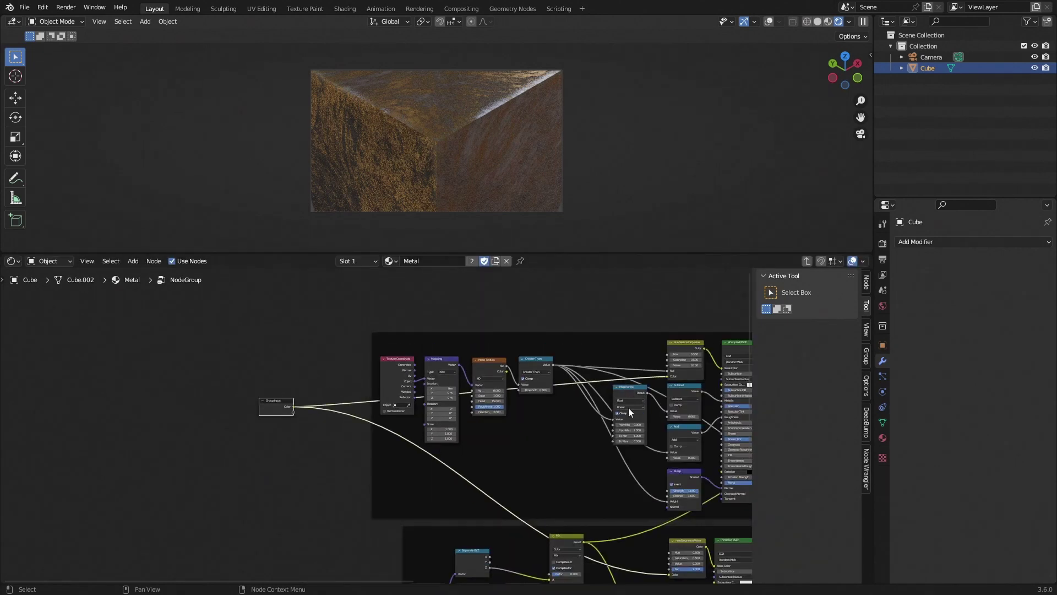
Step: Review the Bevel edge mask, the shiny Principled BSDF and the final Mix Shader connections up to the Group Output
middle_click_drag(629, 408, 234, 346)
scroll(528, 466, "up", 2)
middle_click_drag(529, 466, 380, 375)
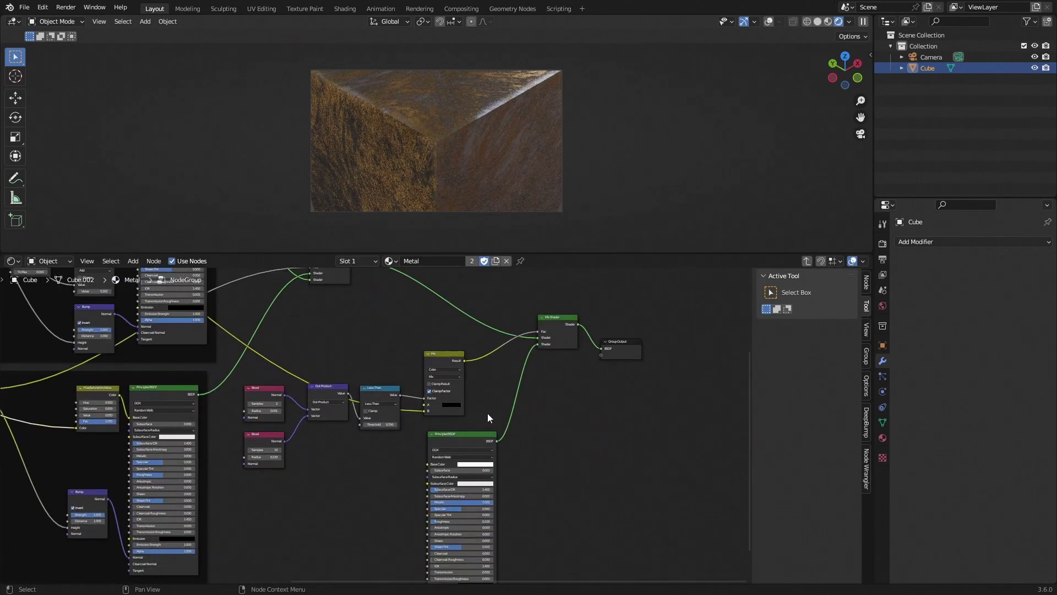
scroll(487, 413, "up", 1)
scroll(464, 403, "down", 6)
scroll(256, 470, "up", 4)
scroll(393, 468, "down", 5)
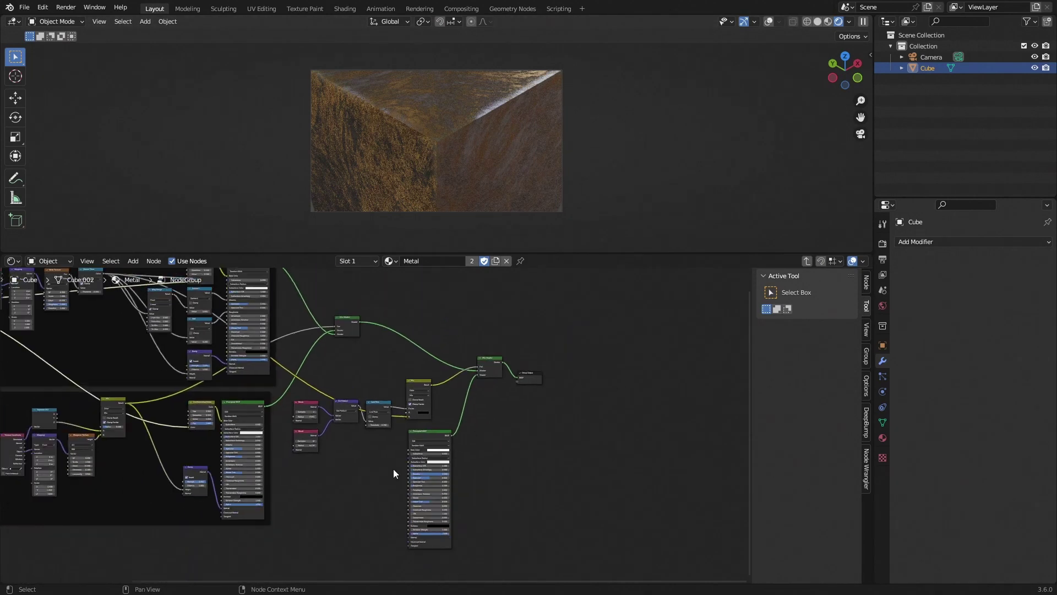
middle_click_drag(393, 467, 508, 444)
right_click(489, 341)
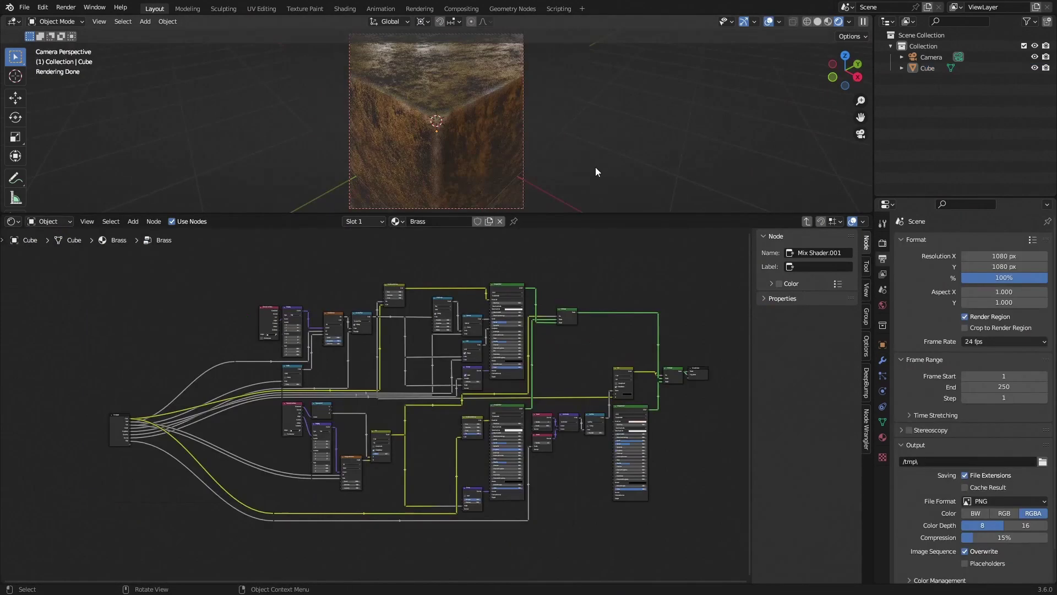
Step: Hide the viewport overlays in the finished Brass scene and examine the cube's worn edges and the node layout
left_click(770, 21)
scroll(463, 135, "up", 5)
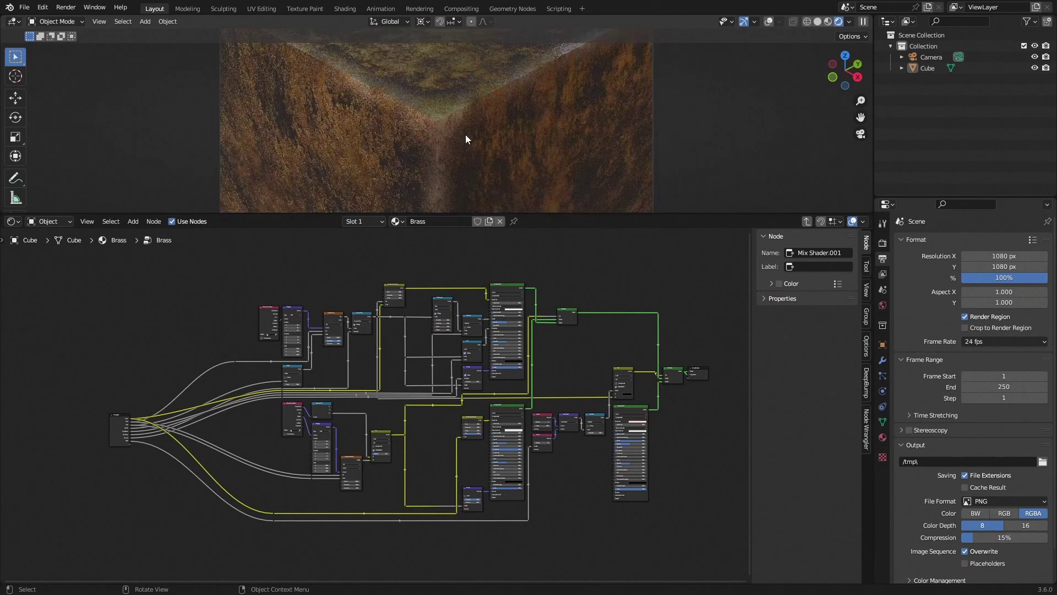
scroll(446, 133, "down", 3)
scroll(366, 382, "up", 6)
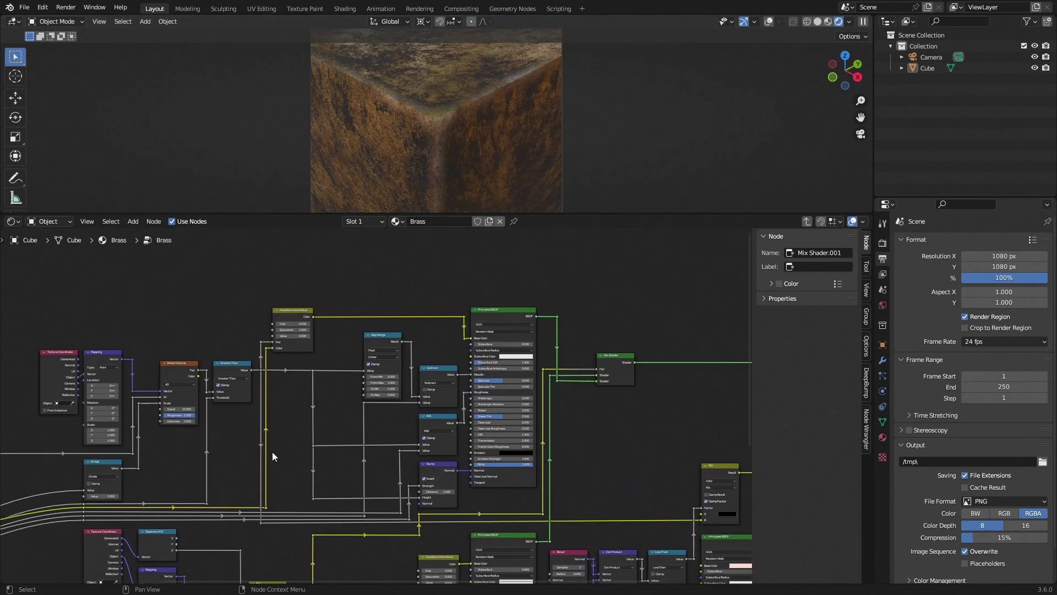
Step: Set the upper shader's Hue/Saturation/Value node to Saturation 0.5 and Value 0.25, and check the cube in the camera view
scroll(158, 395, "up", 4)
left_click(244, 350)
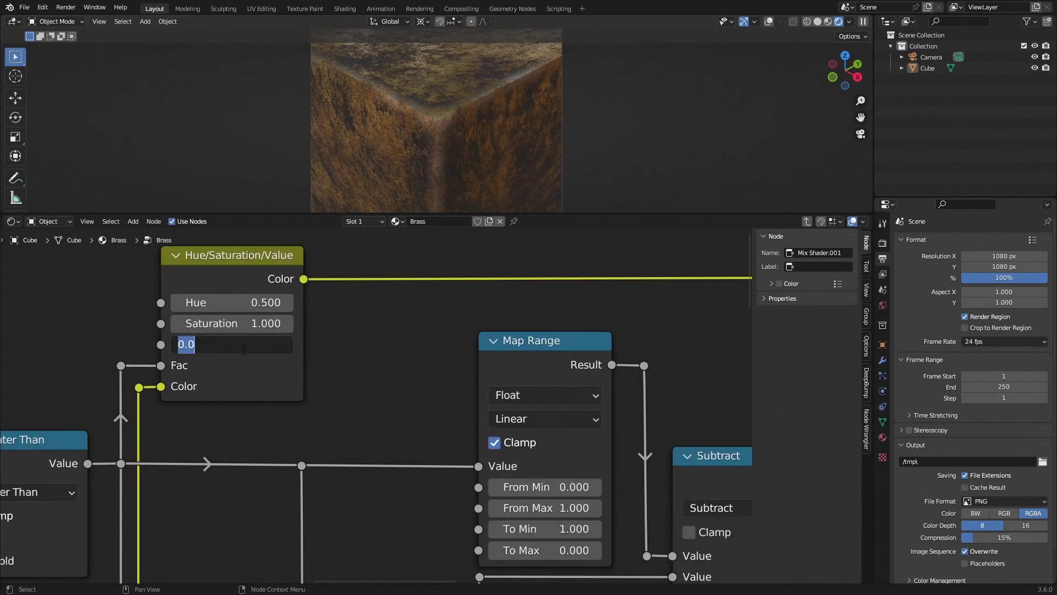
type(".25")
key("Return")
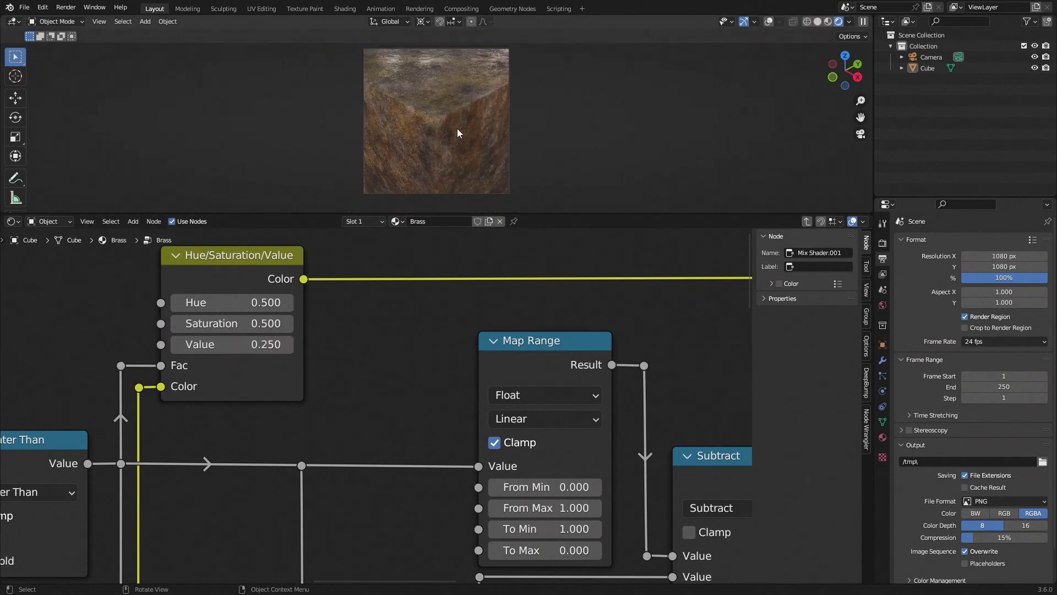
middle_click_drag(457, 133, 432, 153)
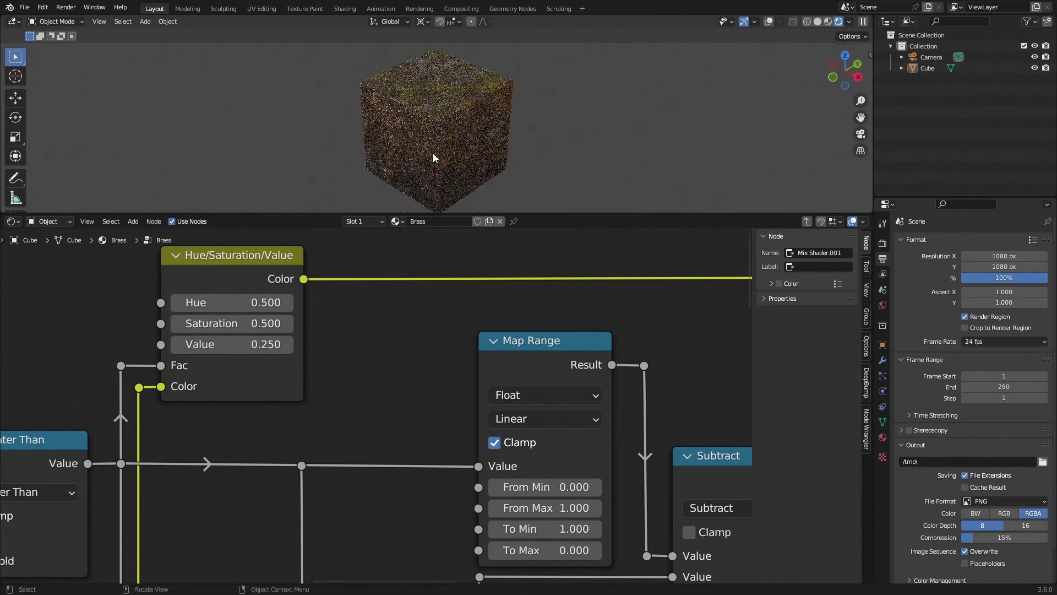
key("KP_0")
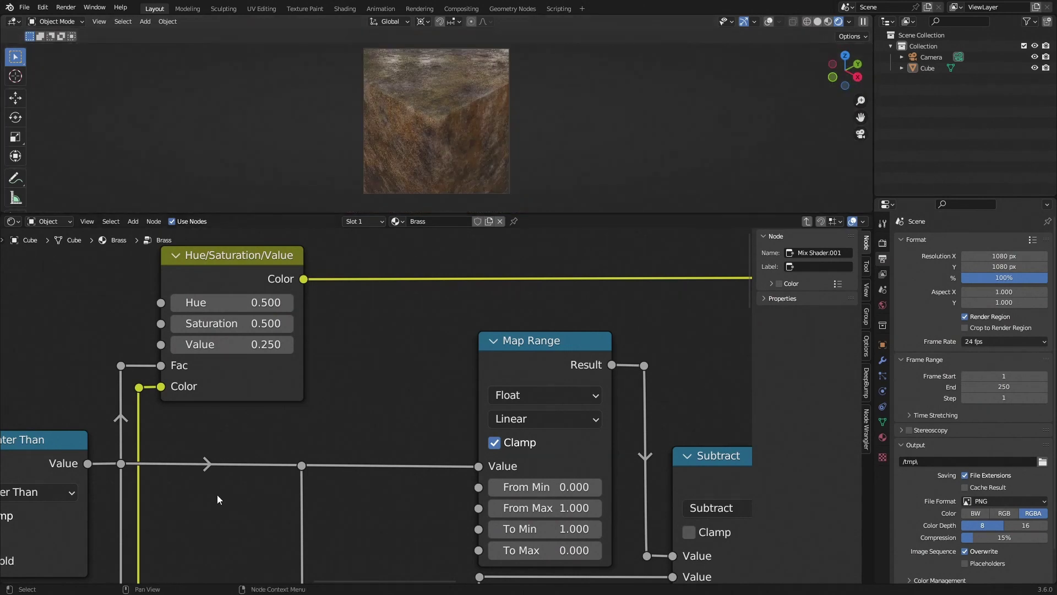
Step: Examine the group's node network from the upper and lower shader branches back to the Group Input connections
scroll(218, 500, "down", 10)
middle_click_drag(218, 499, 334, 357)
scroll(339, 359, "down", 3)
middle_click_drag(429, 413, 448, 336)
middle_click_drag(517, 417, 340, 382)
scroll(340, 382, "down", 1)
middle_click_drag(155, 453, 528, 391)
middle_click_drag(150, 373, 369, 385)
scroll(369, 386, "up", 6)
scroll(369, 383, "down", 2)
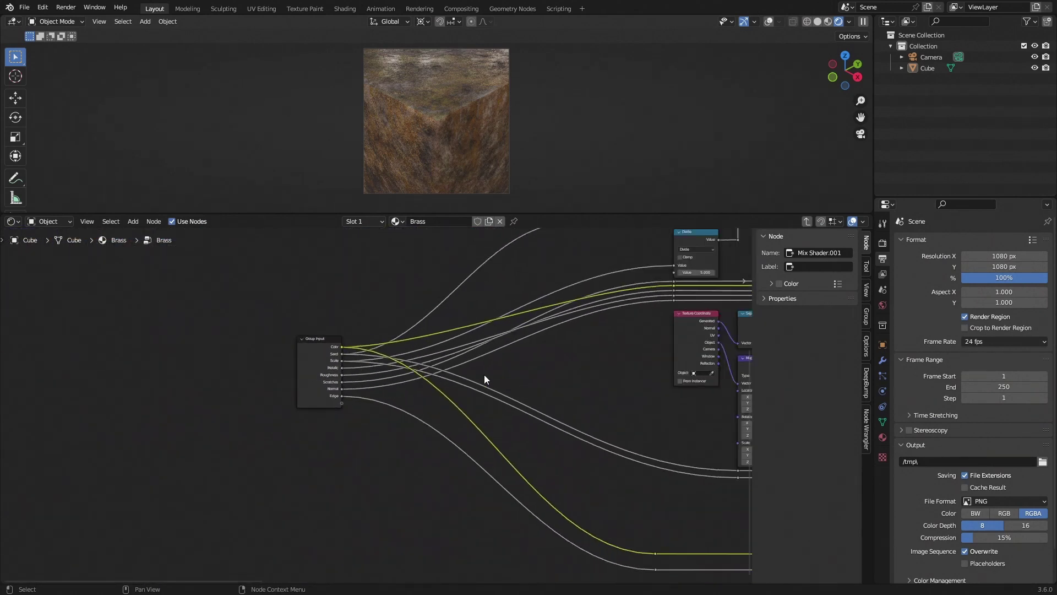
Step: Exit the node group, name the material and its group node Metal, and enable the material's Fake User
key("Tab")
scroll(397, 414, "up", 3)
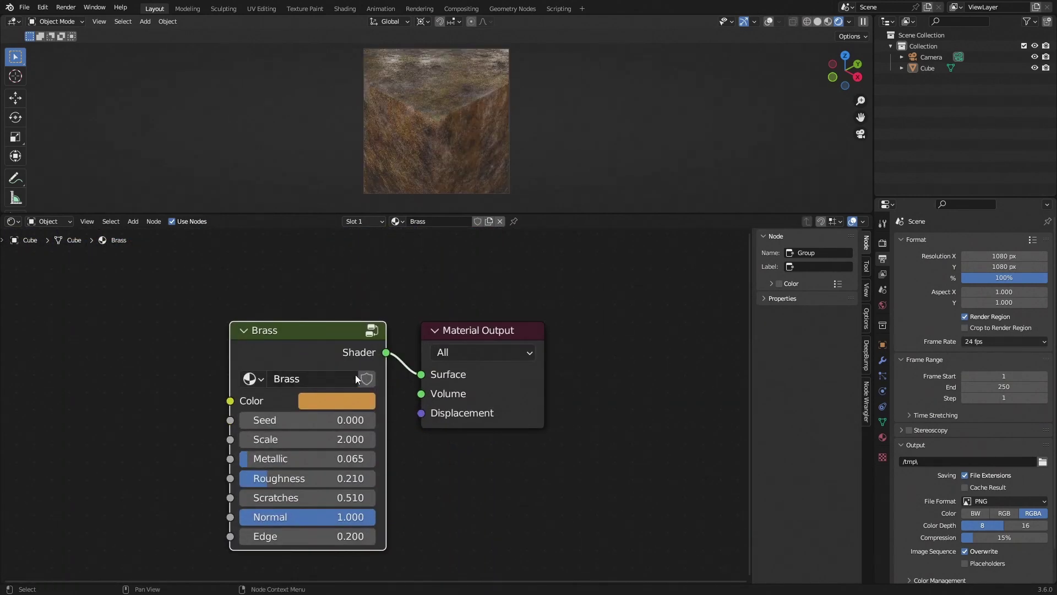
left_click_drag(306, 346, 321, 347)
scroll(438, 139, "up", 1)
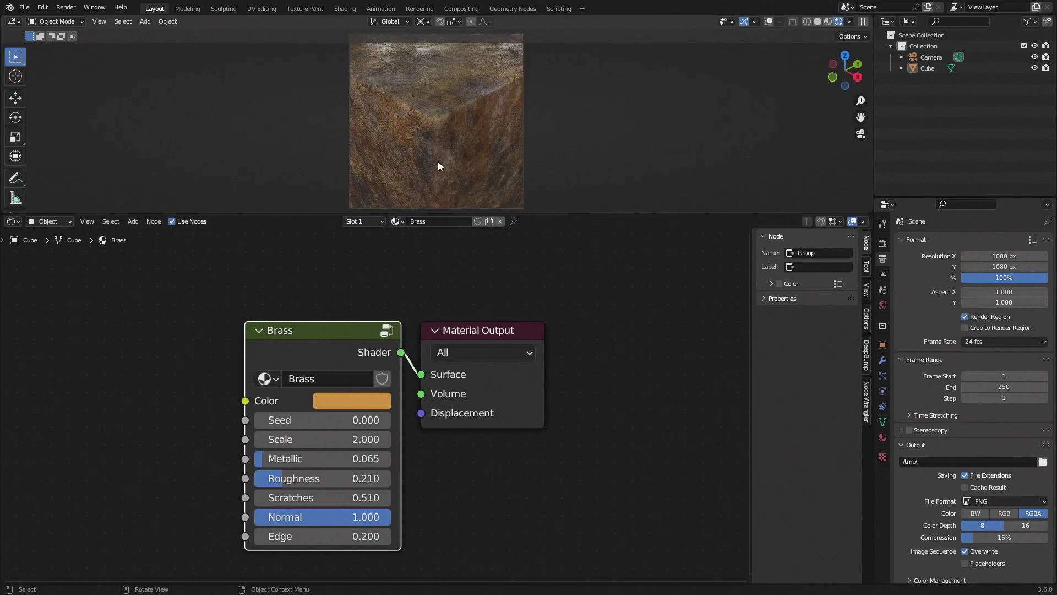
left_click(477, 222)
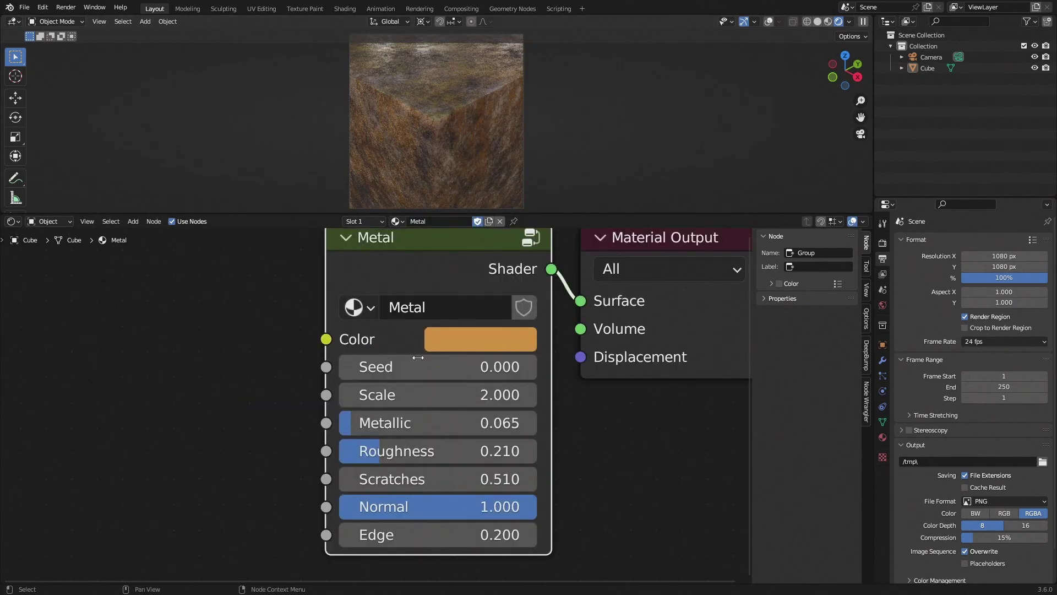
Step: Test the Metal group's inputs from Seed to Scratches, trying Seed 7.8, and revert each change
left_click_drag(426, 366, 504, 366, "shift")
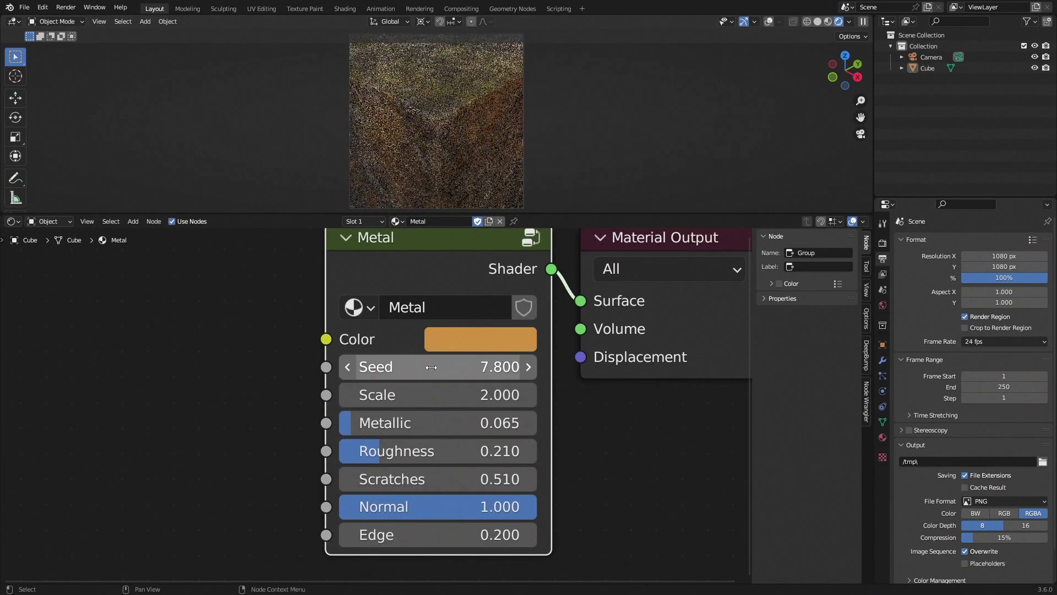
key("ctrl+z")
left_click_drag(416, 400, 495, 479, "shift")
key("Escape")
key("Escape")
key("Escape")
key("Escape")
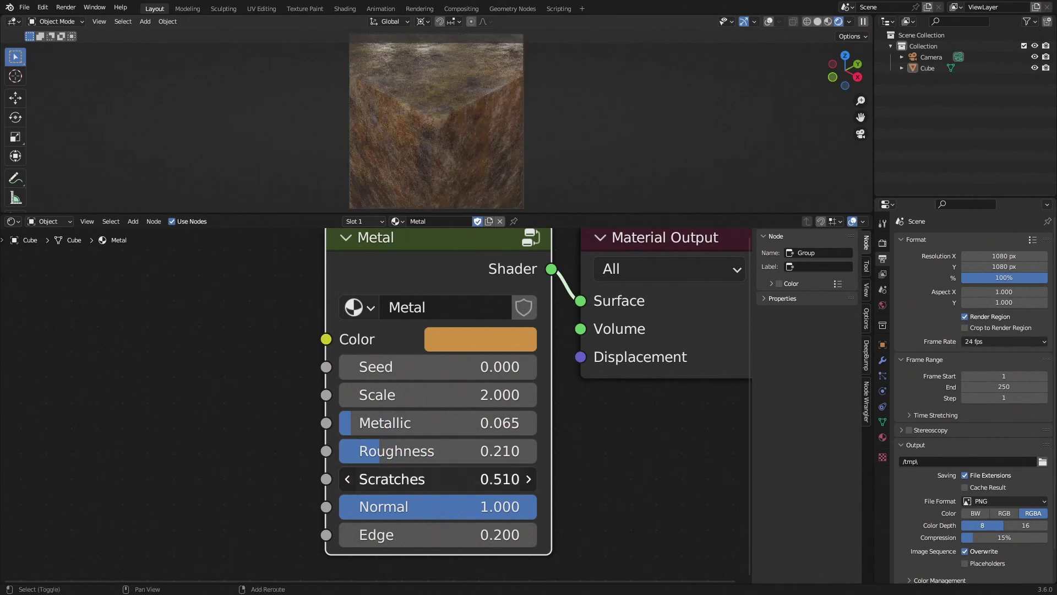
Step: Inspect the node network inside the Metal group, return to the material level and test the Normal input
key("Tab")
scroll(480, 449, "down", 8)
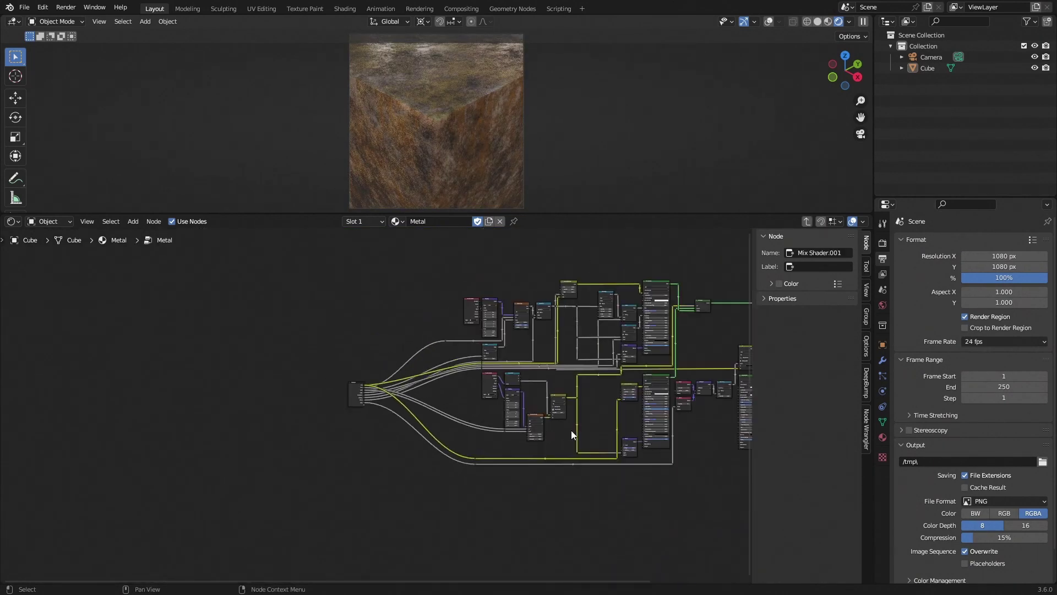
scroll(571, 431, "up", 8)
scroll(489, 499, "down", 10)
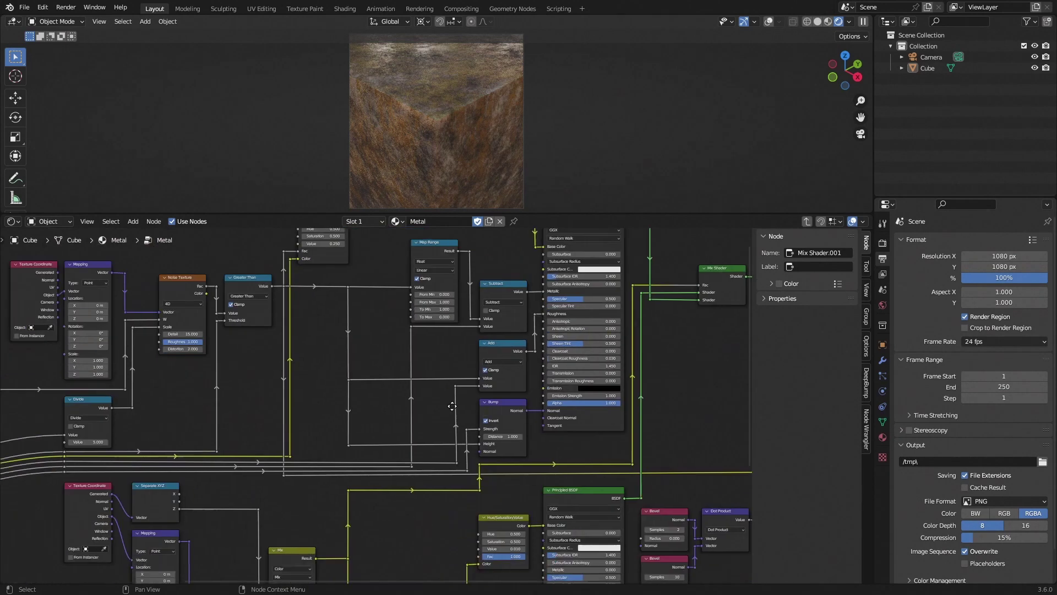
key("Tab")
scroll(391, 458, "up", 5)
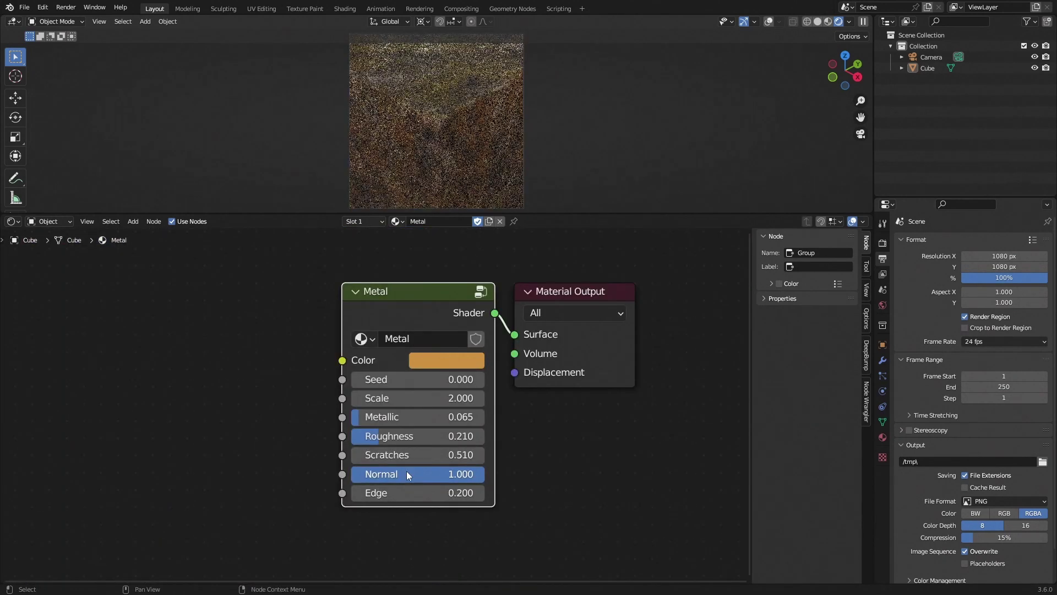
mouse_move(406, 472)
left_mouse_down()
mouse_move(330, 473)
mouse_move(419, 473)
left_mouse_up()
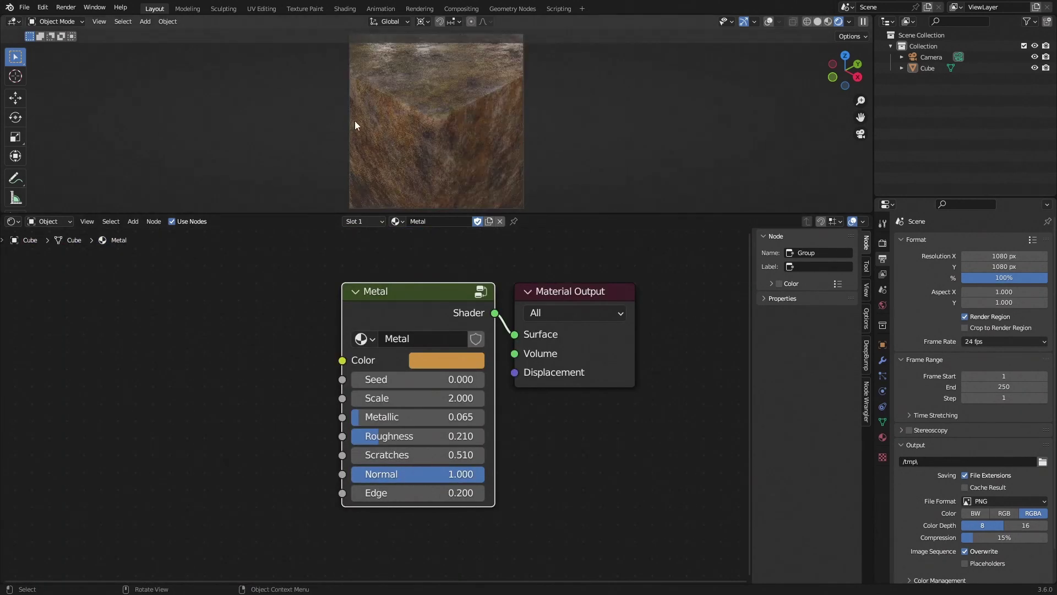
scroll(361, 105, "down", 1)
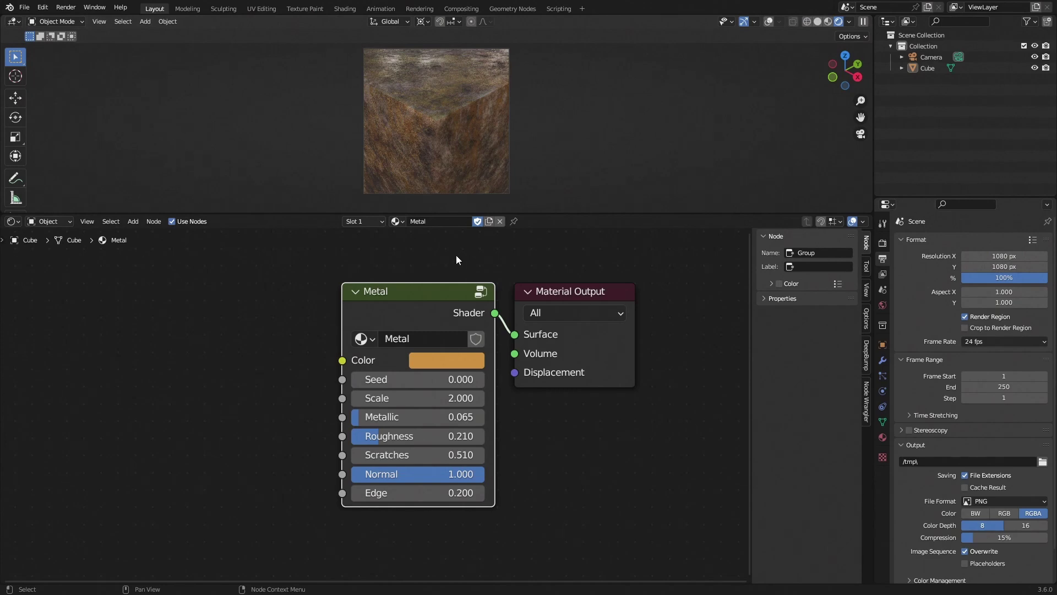
Step: Enlarge the 3D viewport over the node editor and examine the Metal cube up close from the camera and a free angle
middle_click_drag(486, 277, 446, 287)
left_click(520, 301)
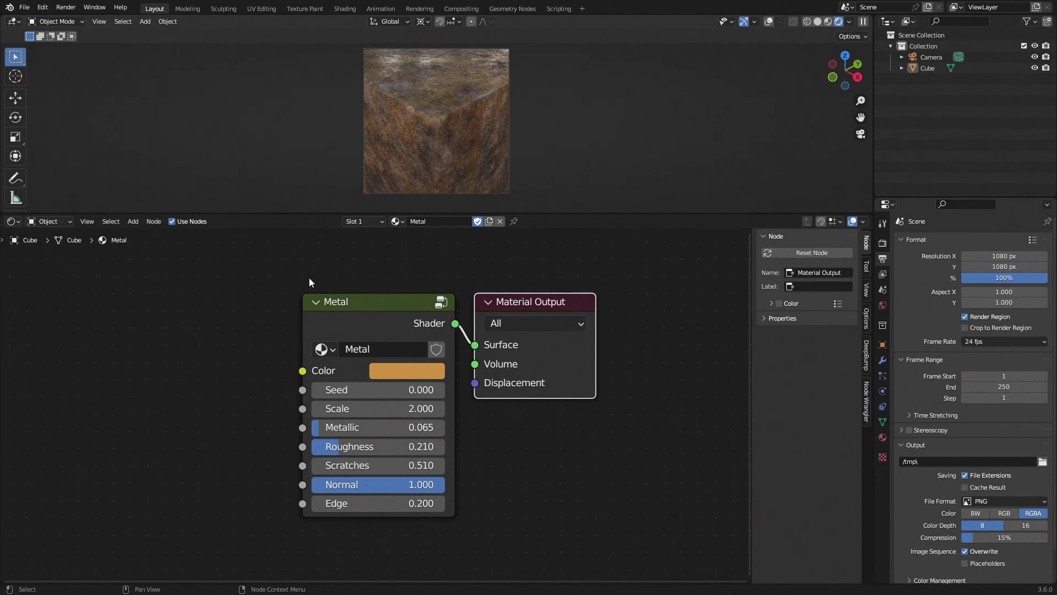
scroll(475, 174, "up", 2)
left_click_drag(475, 213, 472, 431)
scroll(472, 328, "up", 3)
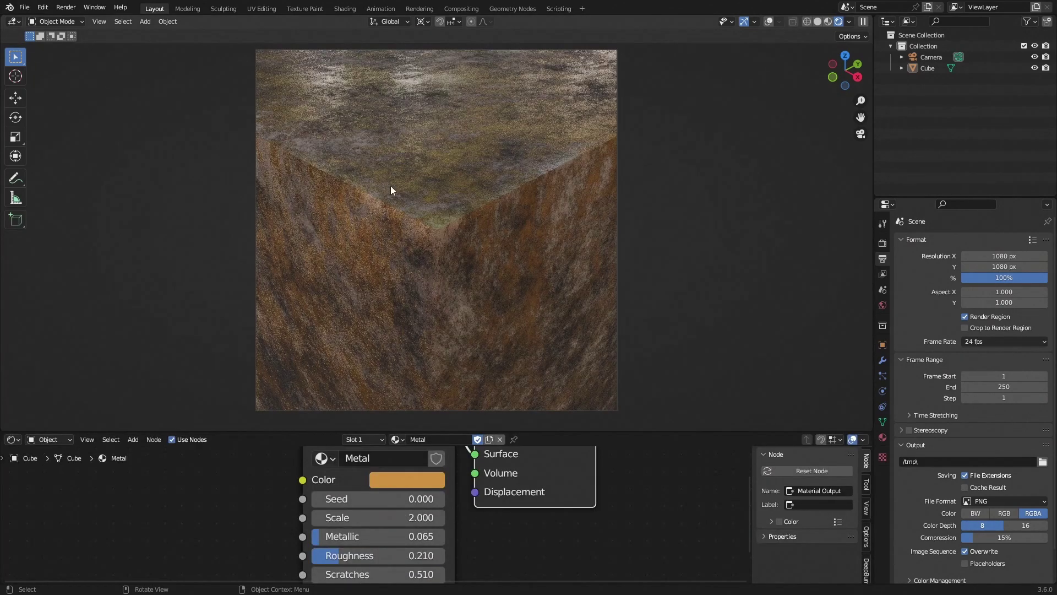
middle_click_drag(394, 167, 401, 170, "shift")
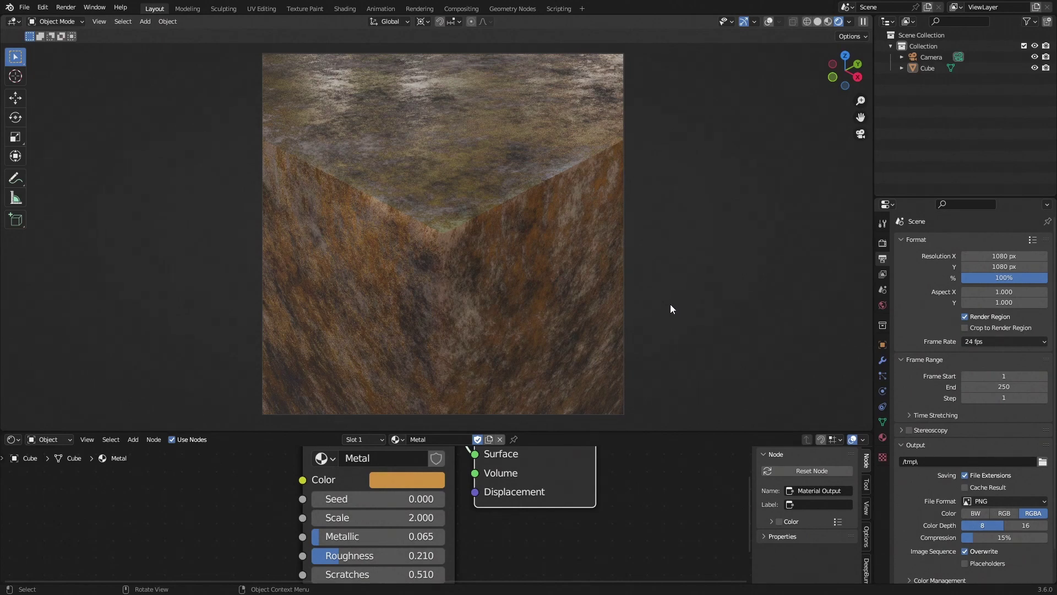
middle_click_drag(669, 304, 634, 285)
scroll(602, 286, "up", 4)
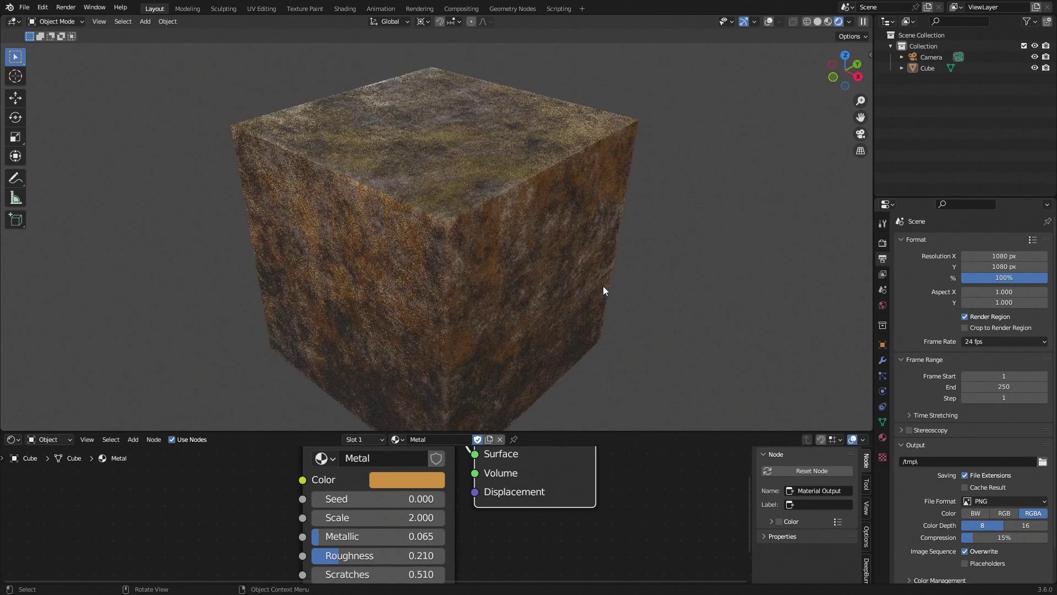